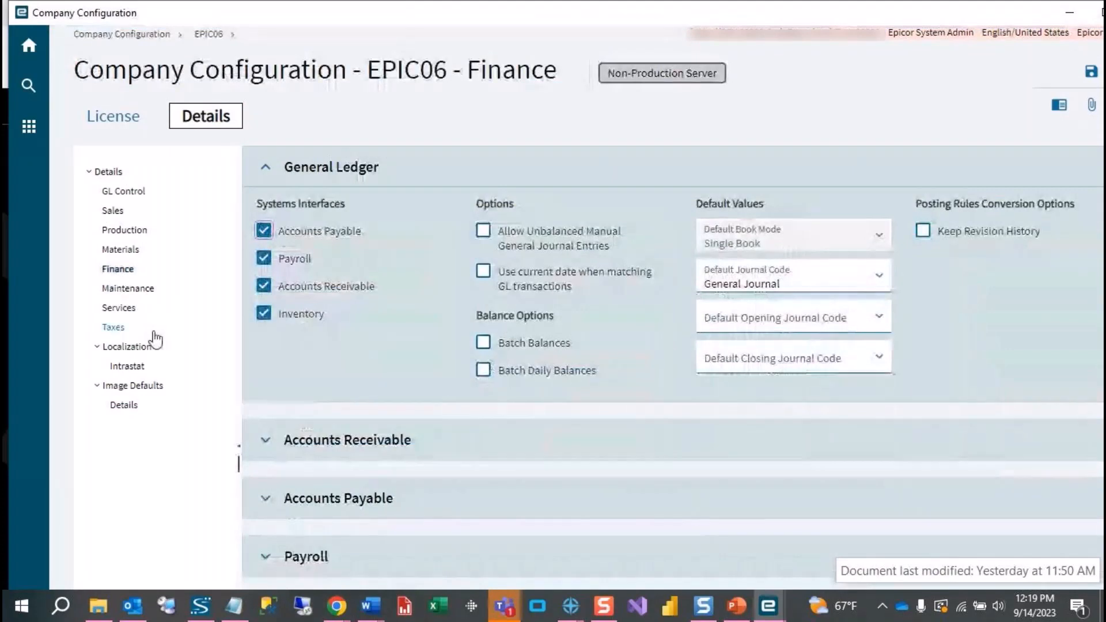
# - Examine the Accounts Payable settings in the Finance section of the EPIC06 company configuration, including invoice logging and authorized admins
pyautogui.click(267, 184)
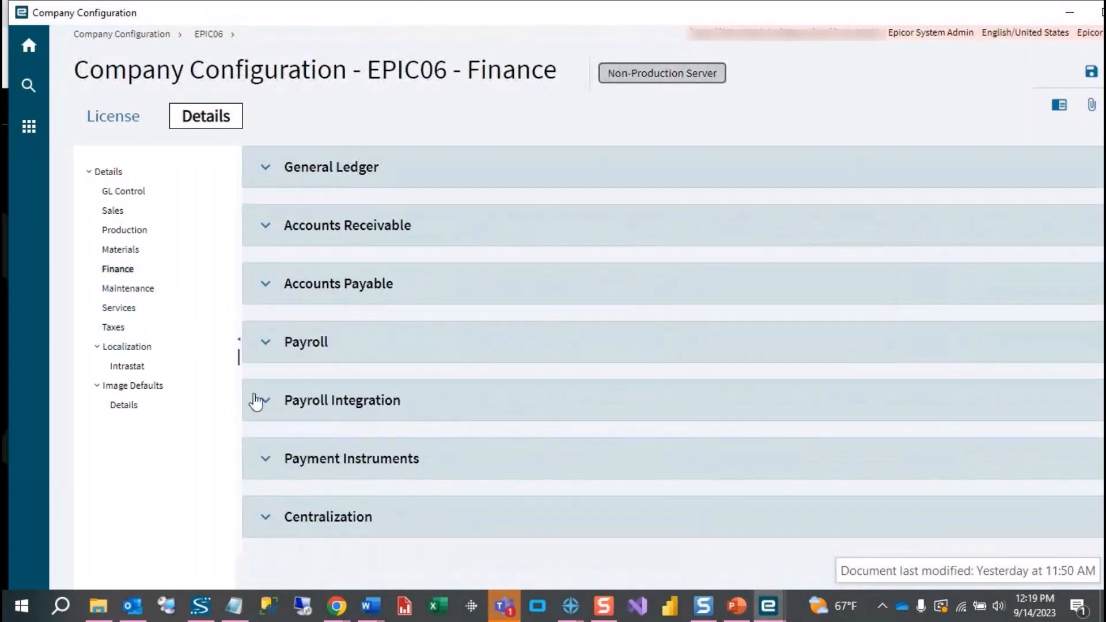
pyautogui.click(262, 284)
pyautogui.scroll(-1, 929, 354)
pyautogui.scroll(-2, 939, 355)
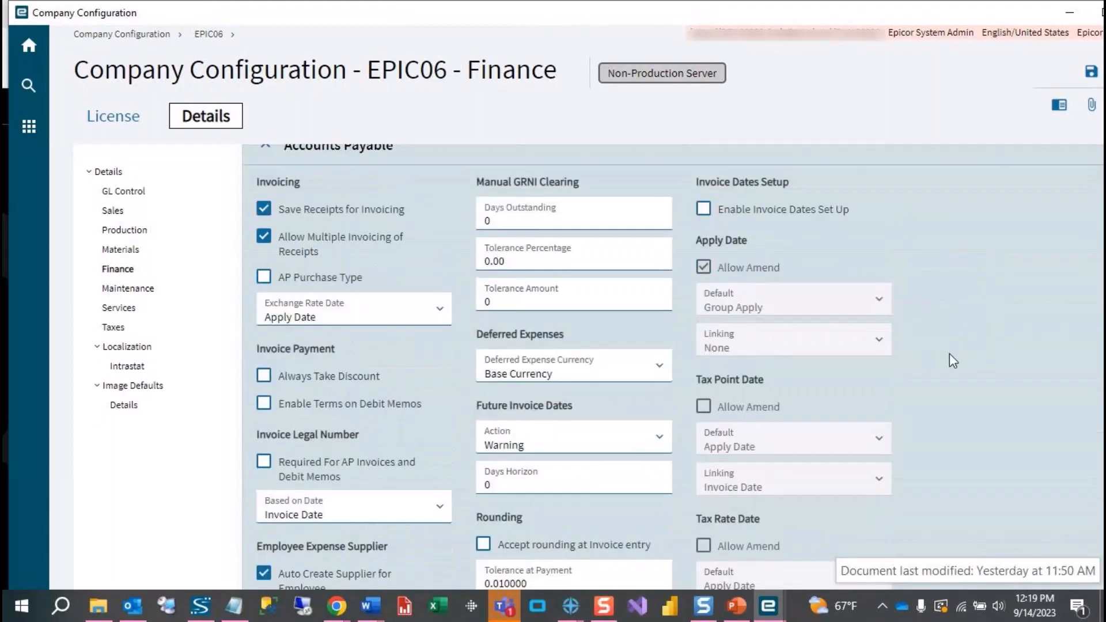
pyautogui.scroll(-1, 952, 361)
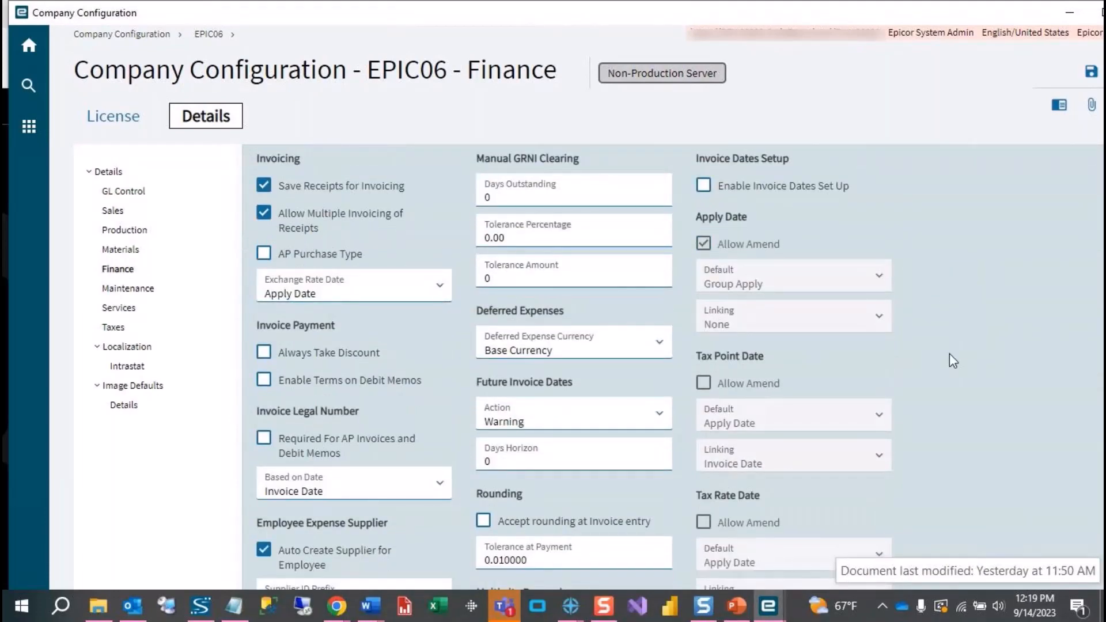
pyautogui.scroll(-3, 949, 354)
pyautogui.scroll(-4, 950, 354)
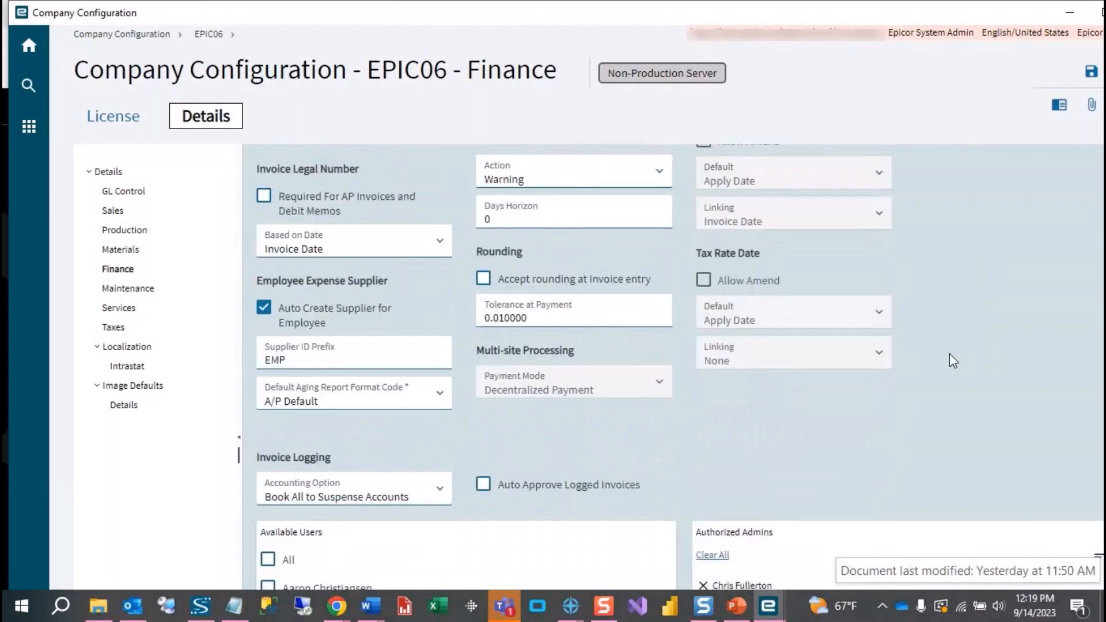
pyautogui.scroll(-3, 950, 354)
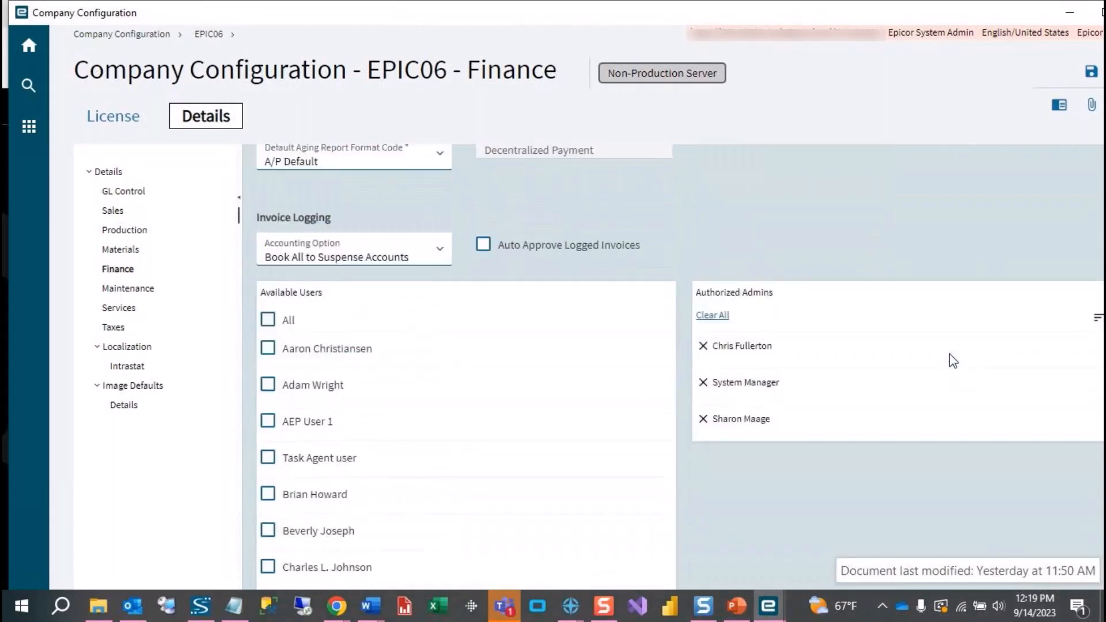
pyautogui.scroll(3, 950, 354)
pyautogui.scroll(4, 949, 354)
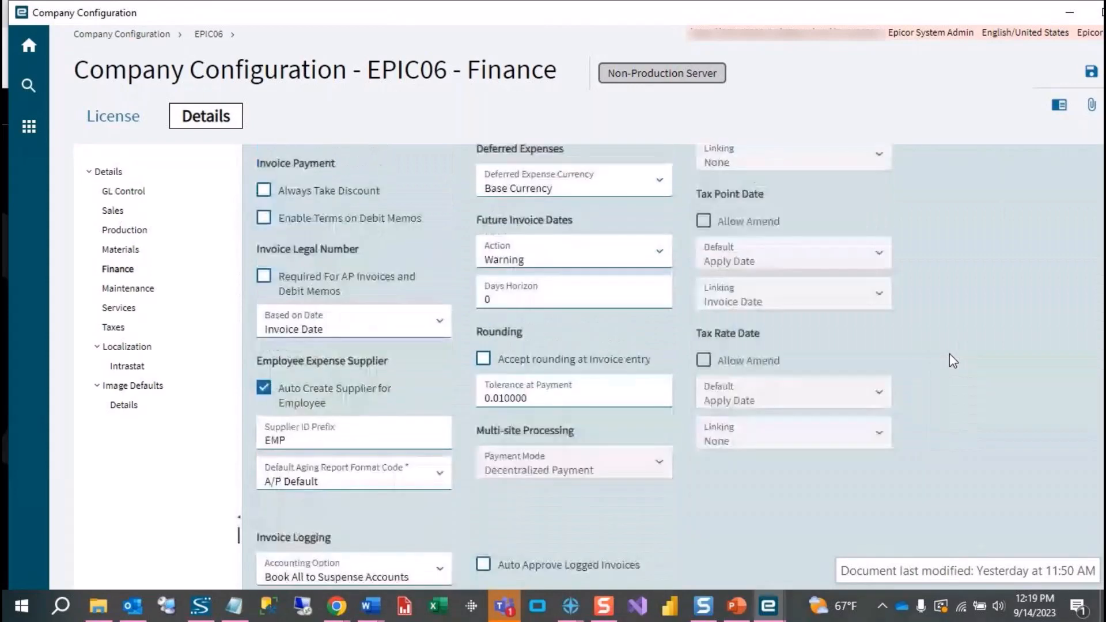
pyautogui.scroll(5, 431, 367)
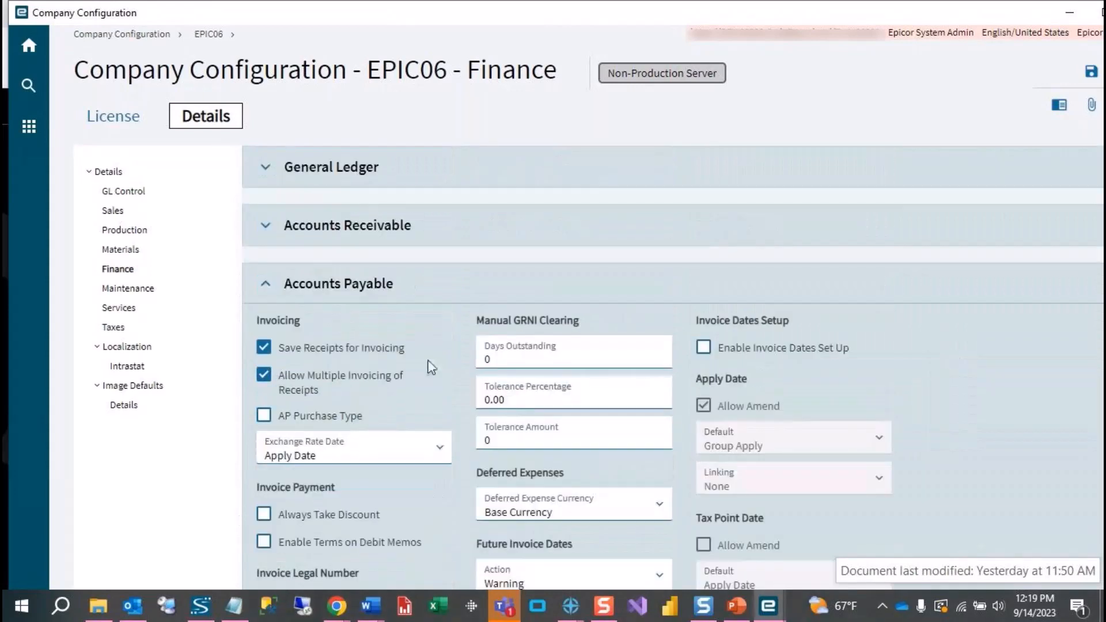
# - Check the company's tax details, and view the Close Release At choices for purchase order releases in the Materials Purchase settings
pyautogui.click(114, 327)
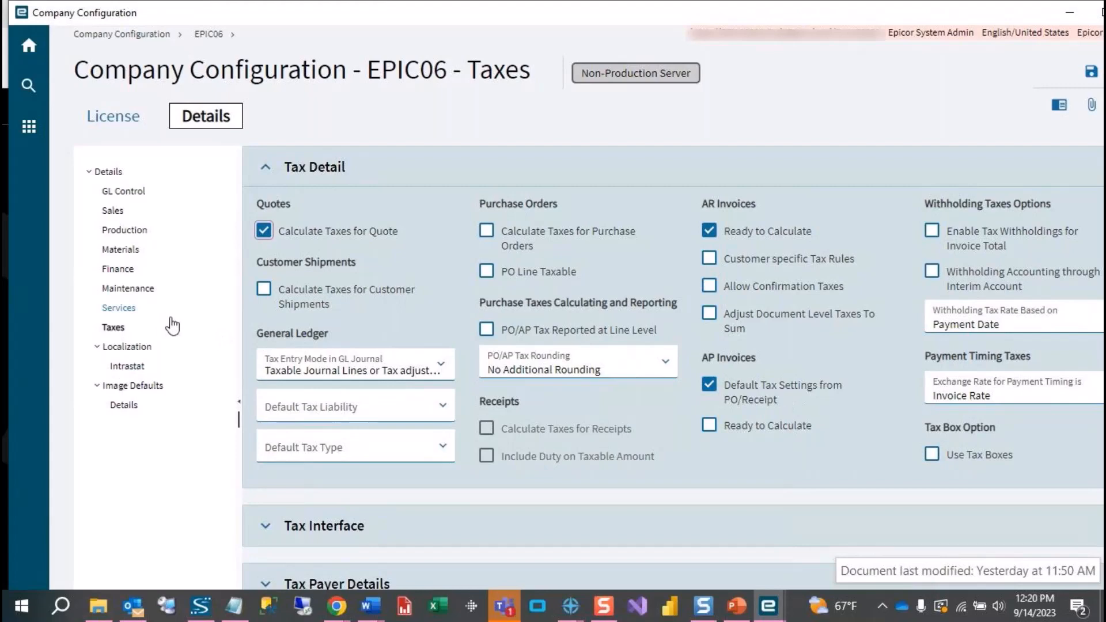
pyautogui.click(130, 251)
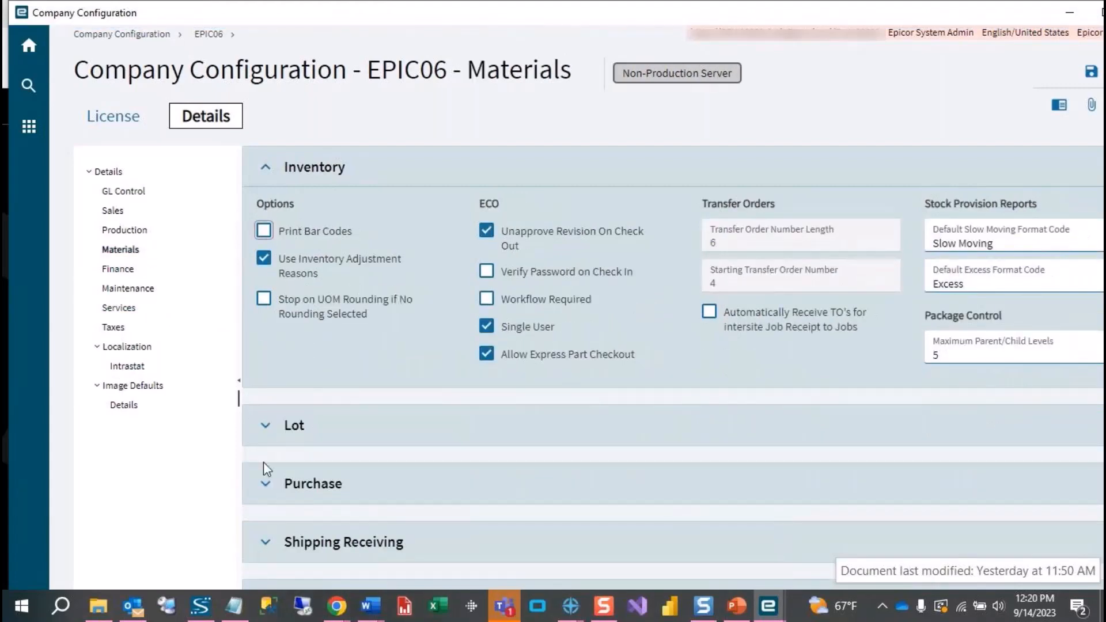
pyautogui.click(266, 169)
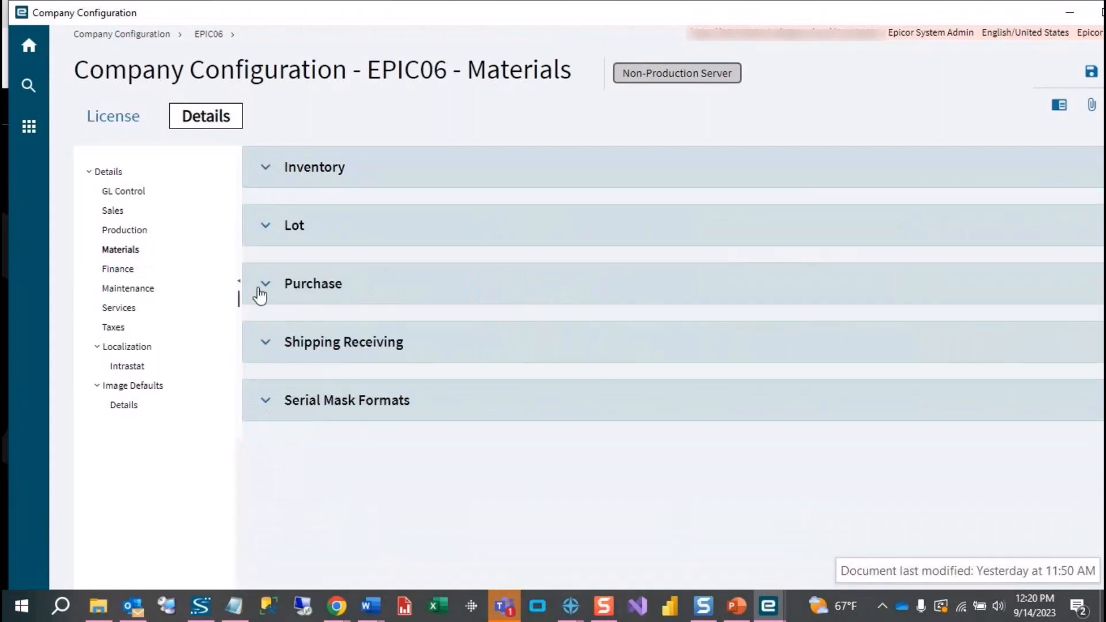
pyautogui.click(283, 298)
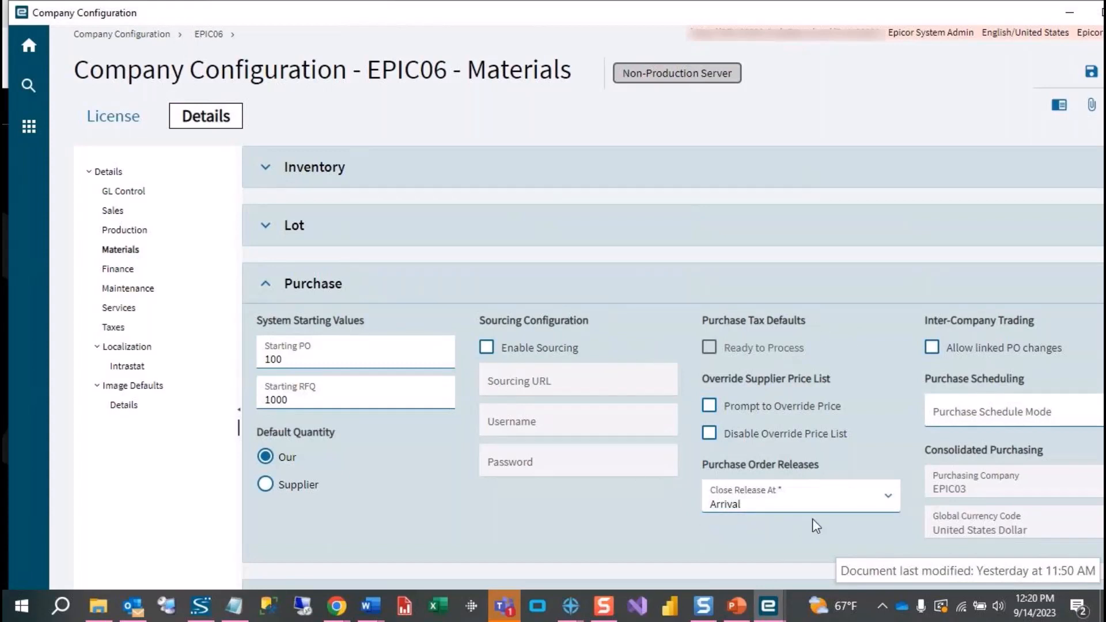
pyautogui.click(890, 503)
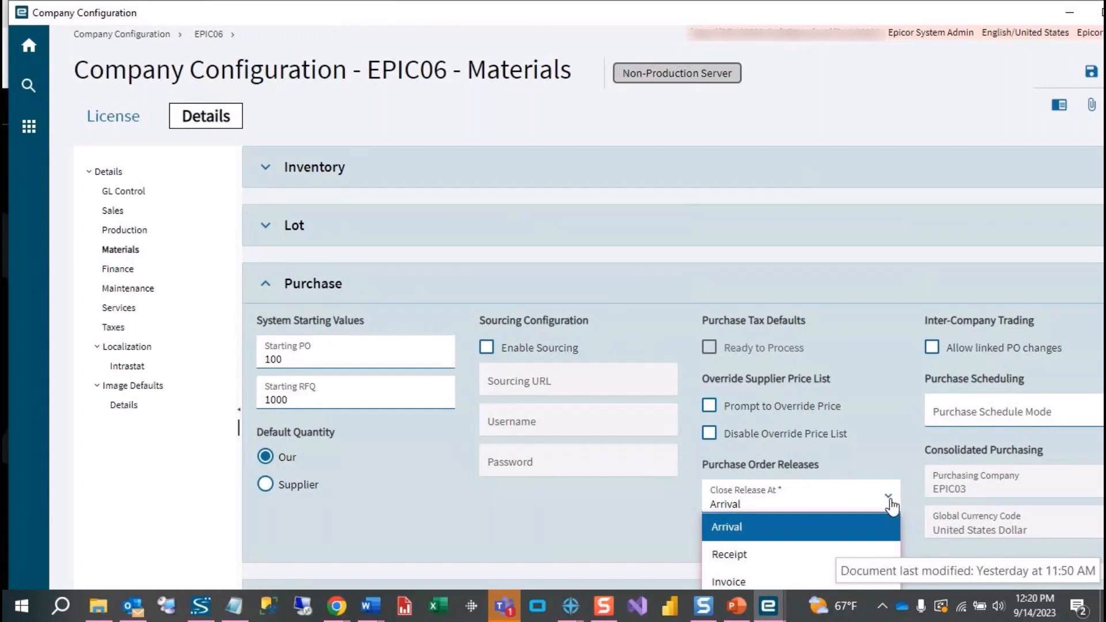
pyautogui.click(889, 501)
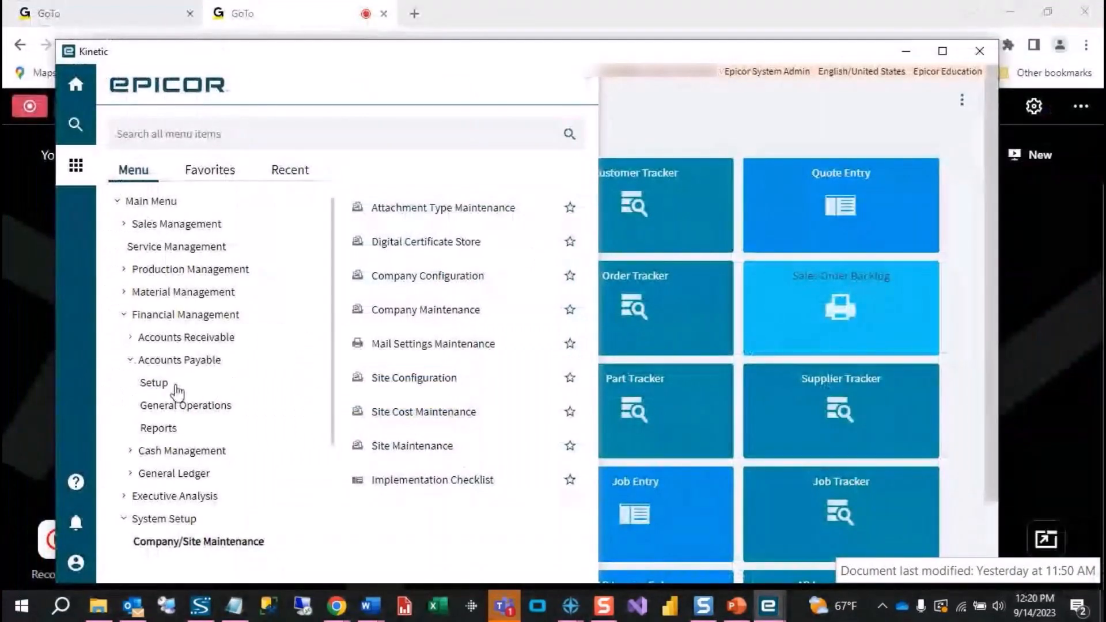
# - Look through the Accounts Payable Setup programs under Financial Management, from Aging Report Format through Supplier Group
pyautogui.click(156, 387)
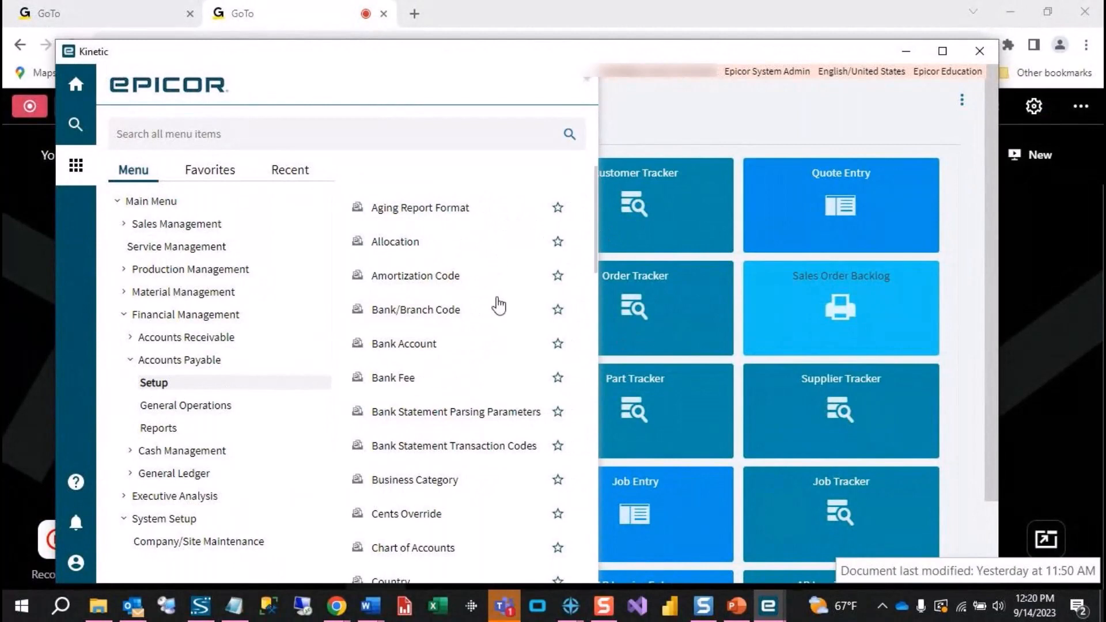
pyautogui.scroll(-2, 499, 305)
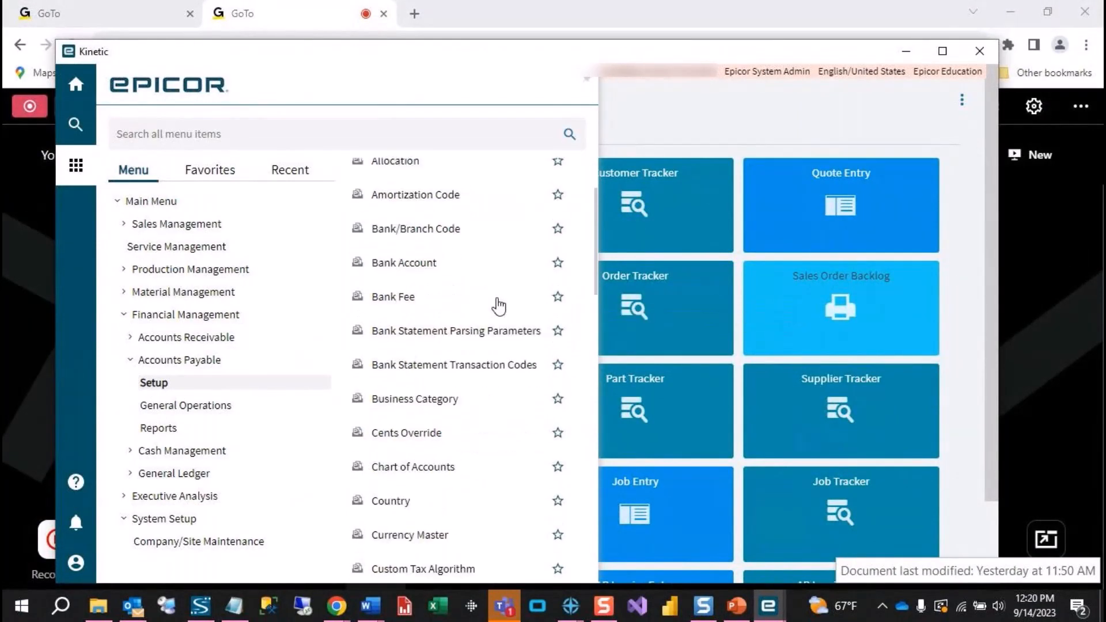
pyautogui.scroll(1, 499, 306)
pyautogui.scroll(1, 499, 306)
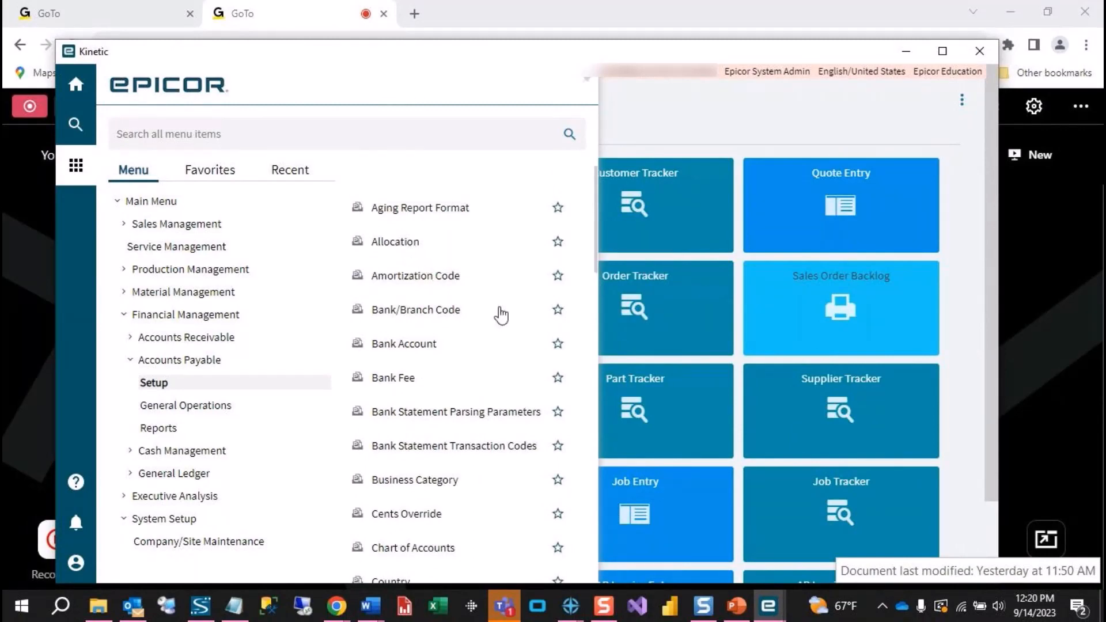
pyautogui.scroll(-3, 490, 271)
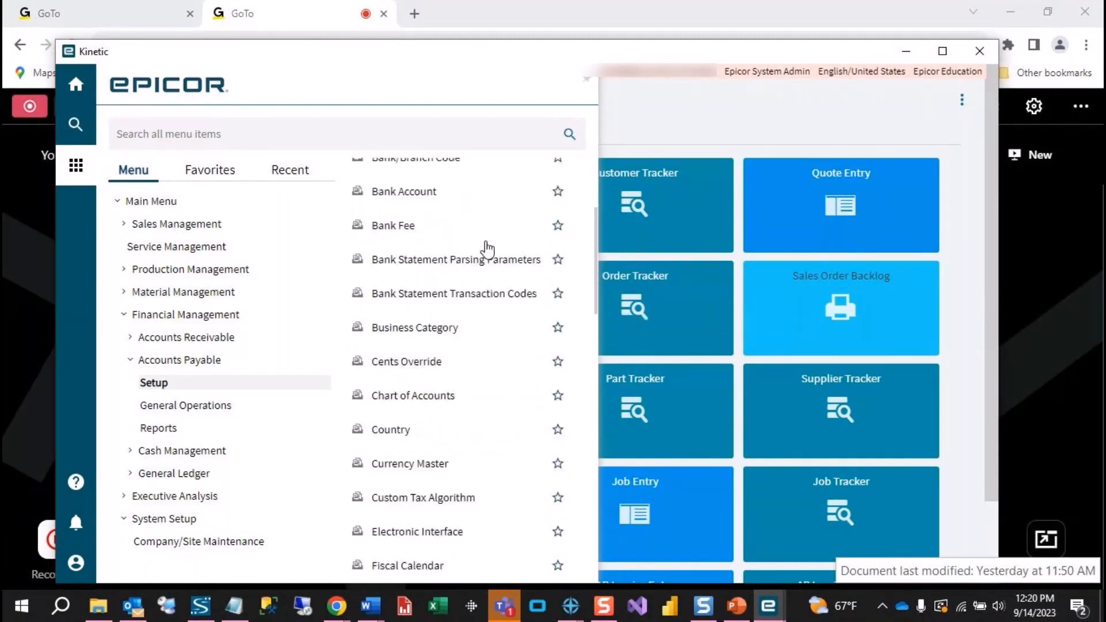
pyautogui.scroll(-12, 488, 249)
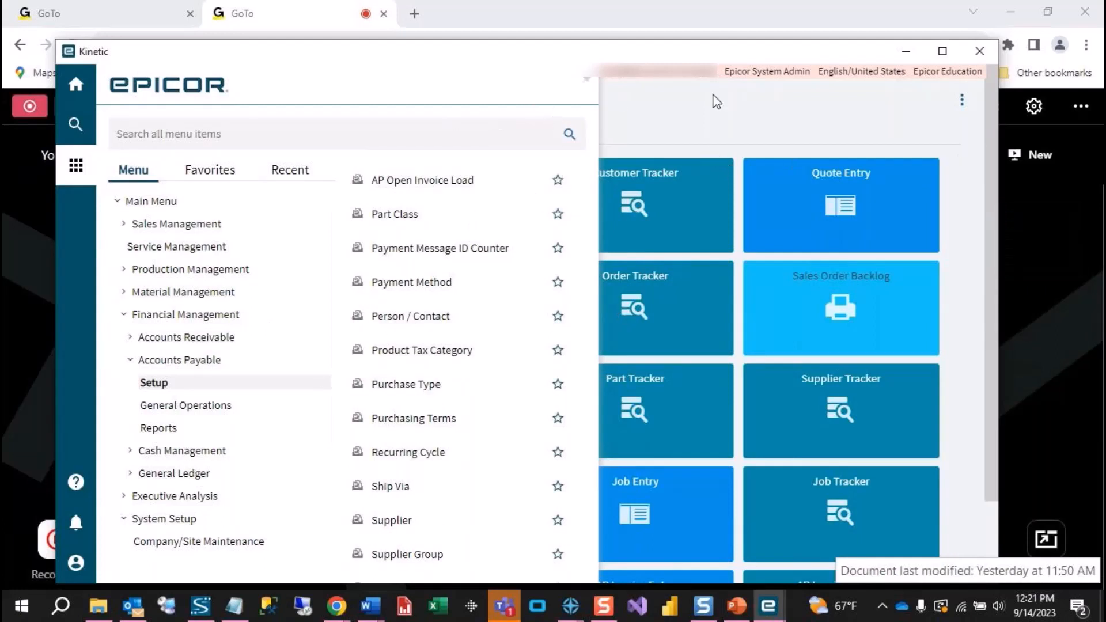
# - Switch to AP Invoice Entry, open the Group Info of group KS0914, and cancel out of it
pyautogui.click(905, 53)
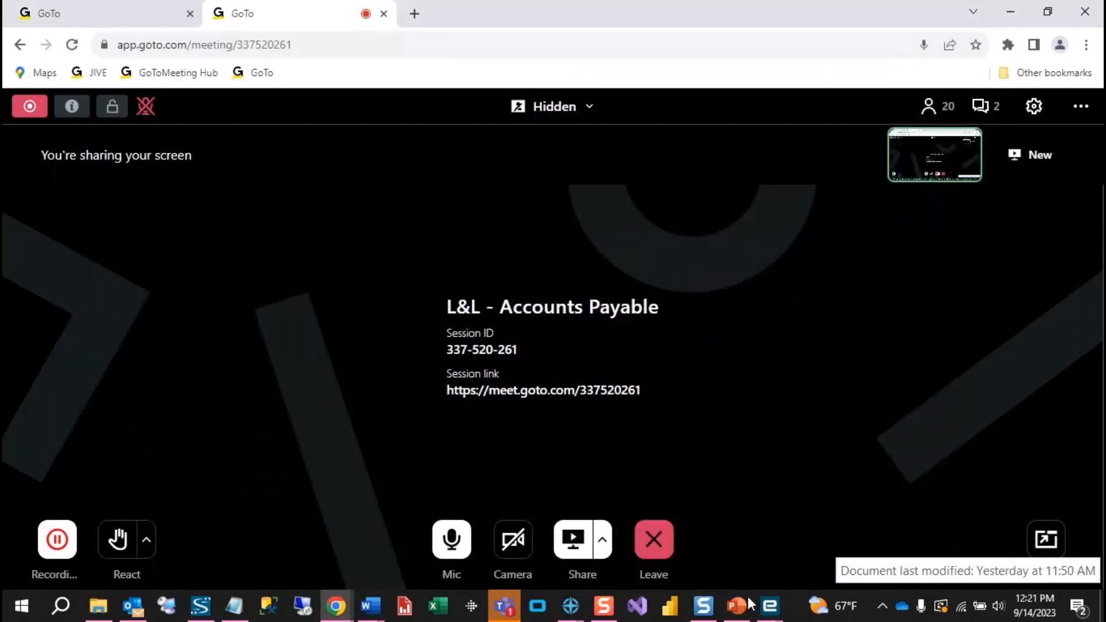
pyautogui.click(770, 614)
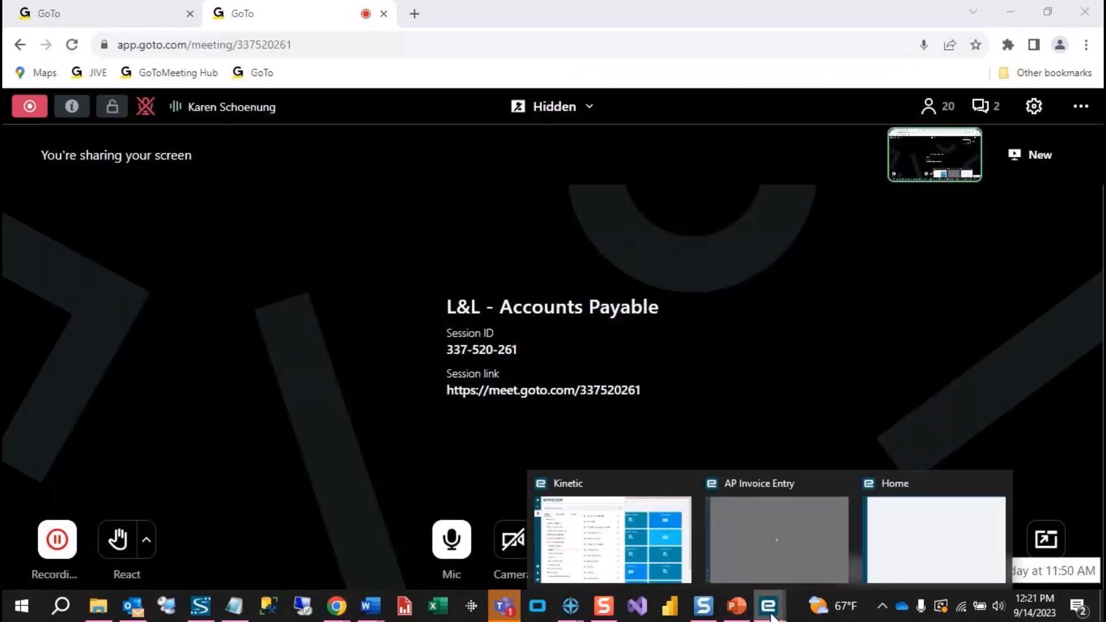
pyautogui.click(783, 552)
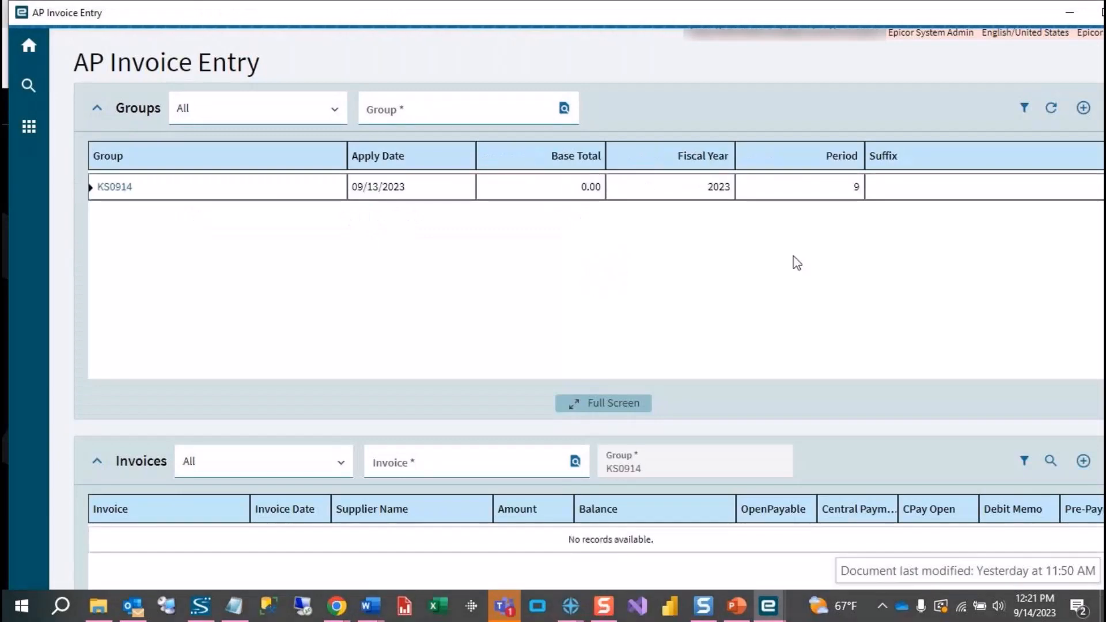
pyautogui.click(125, 188)
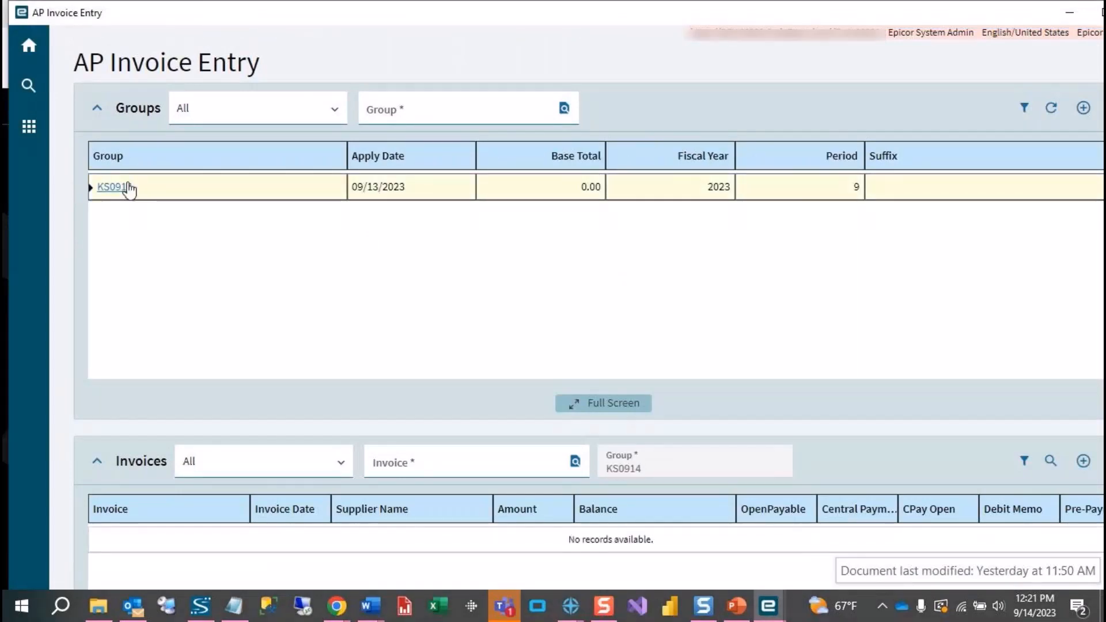
pyautogui.click(113, 190)
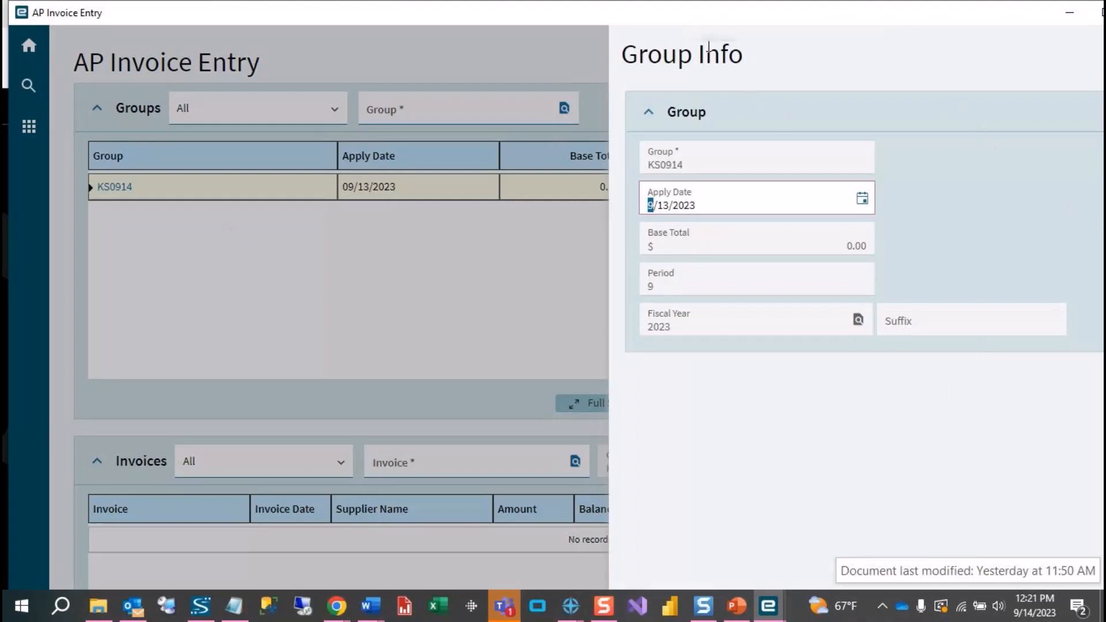
pyautogui.moveTo(689, 7); pyautogui.dragTo(644, 23)
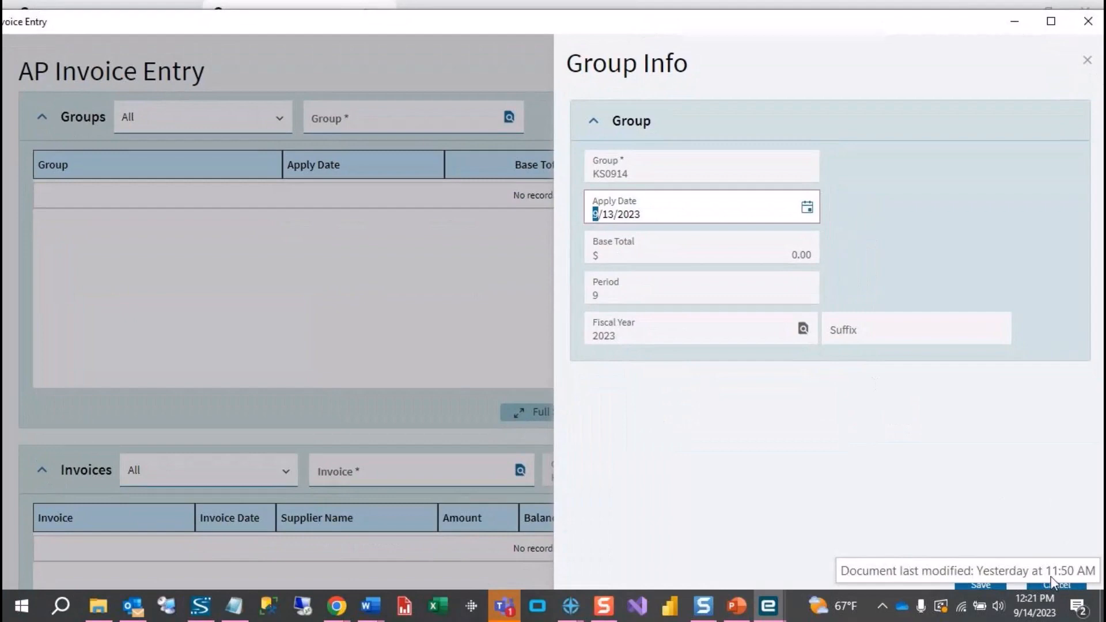
pyautogui.click(1047, 589)
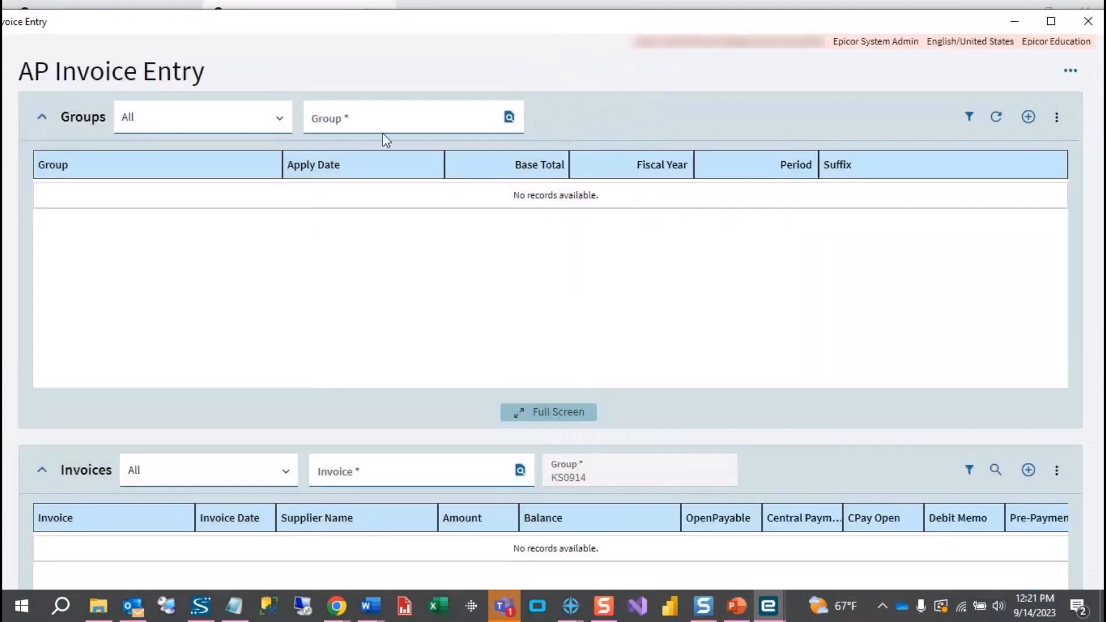
# - Try to load invoice group KS0914 by entering its ID and selecting it through a basic group search
pyautogui.click(397, 118)
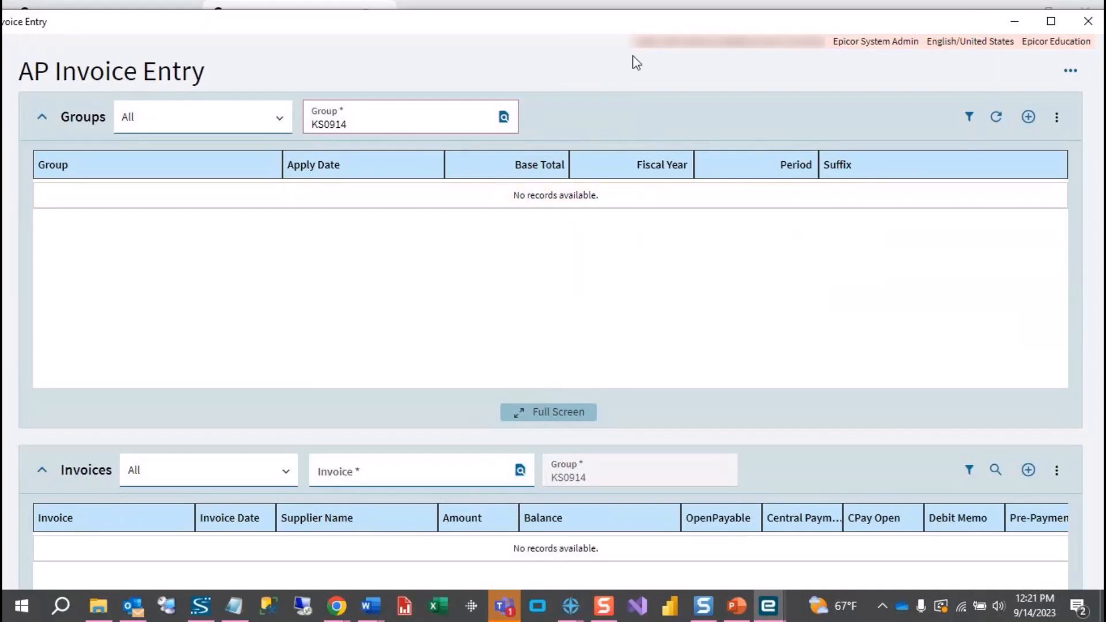
pyautogui.moveTo(604, 21); pyautogui.dragTo(488, 59)
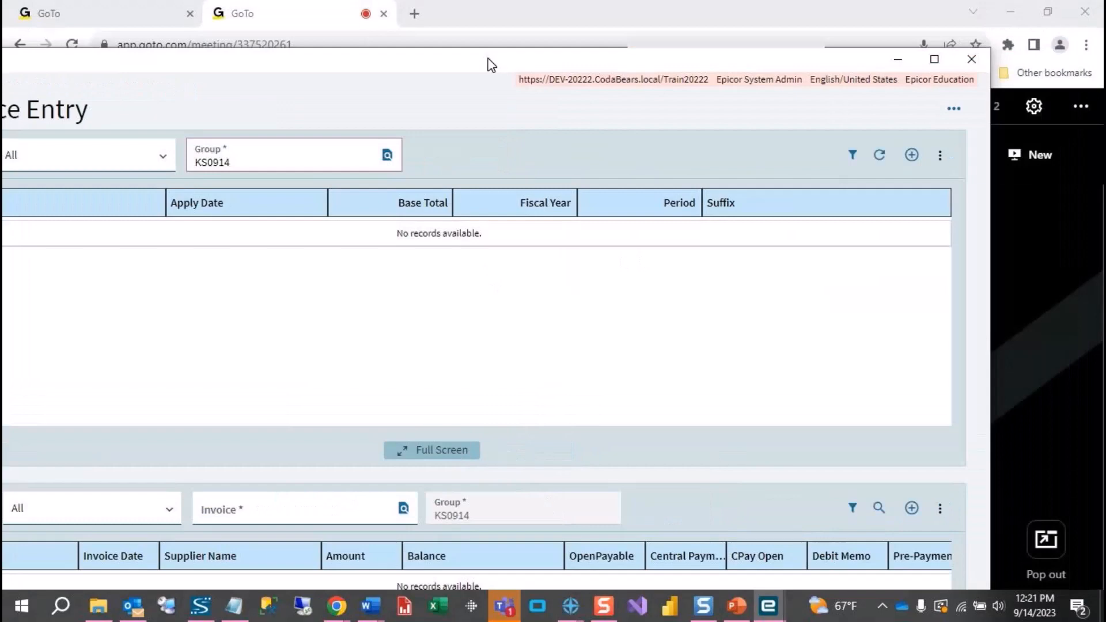
pyautogui.click(388, 154)
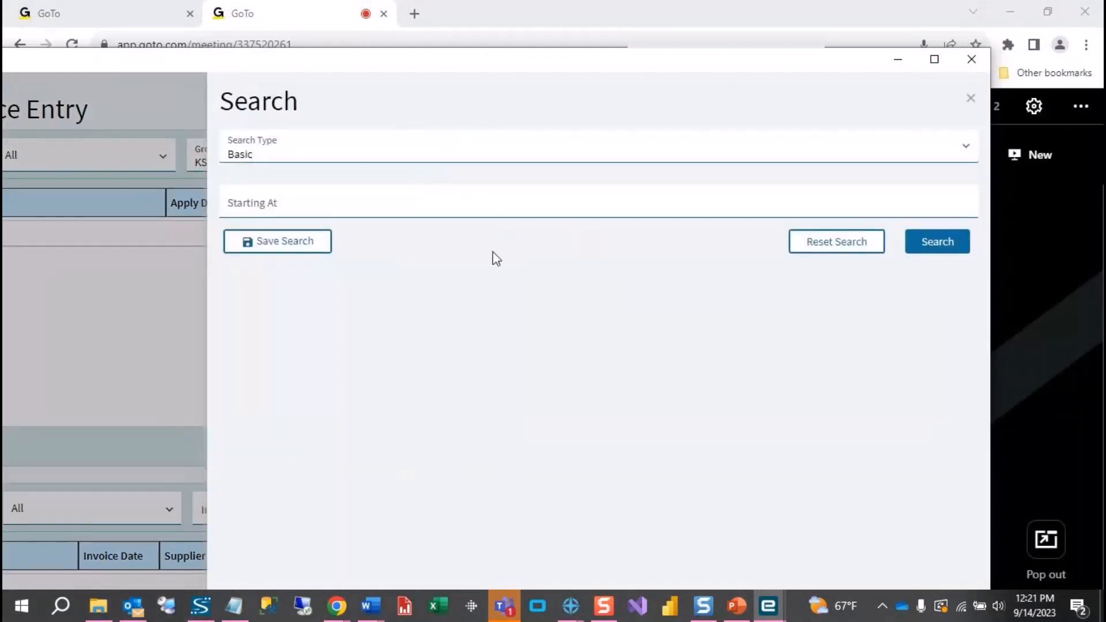
pyautogui.click(939, 242)
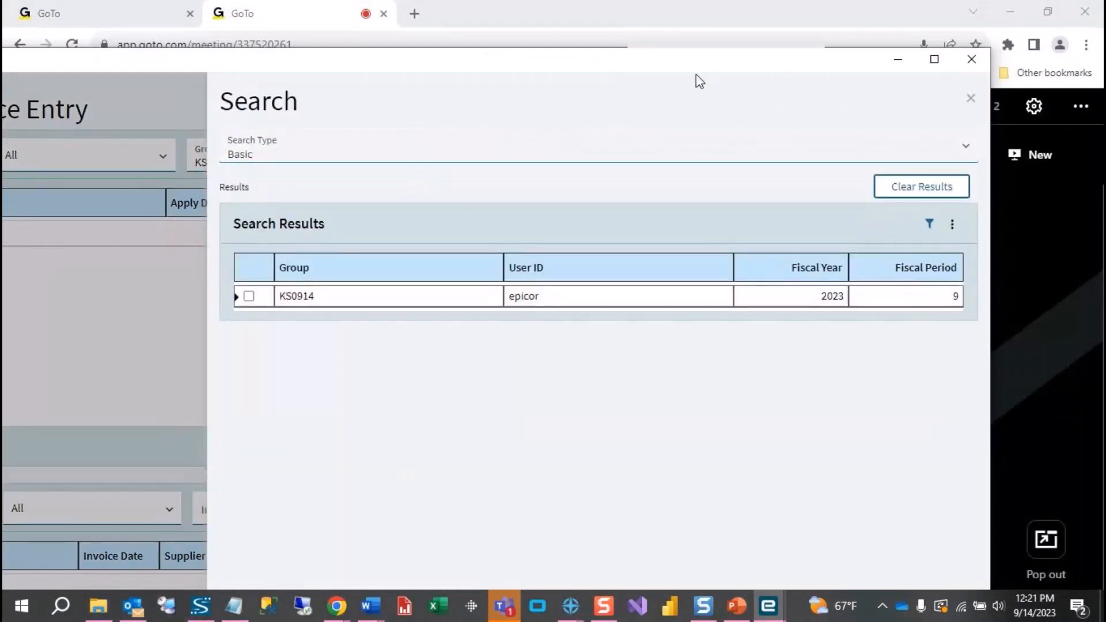
pyautogui.moveTo(680, 66); pyautogui.dragTo(704, 5)
pyautogui.click(274, 235)
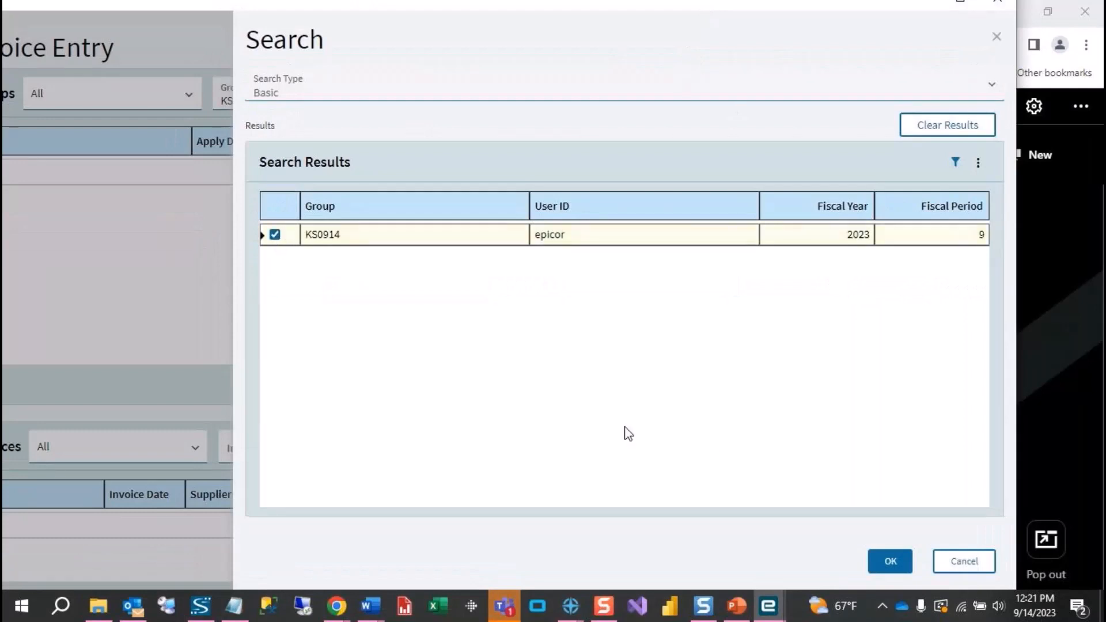
pyautogui.click(889, 562)
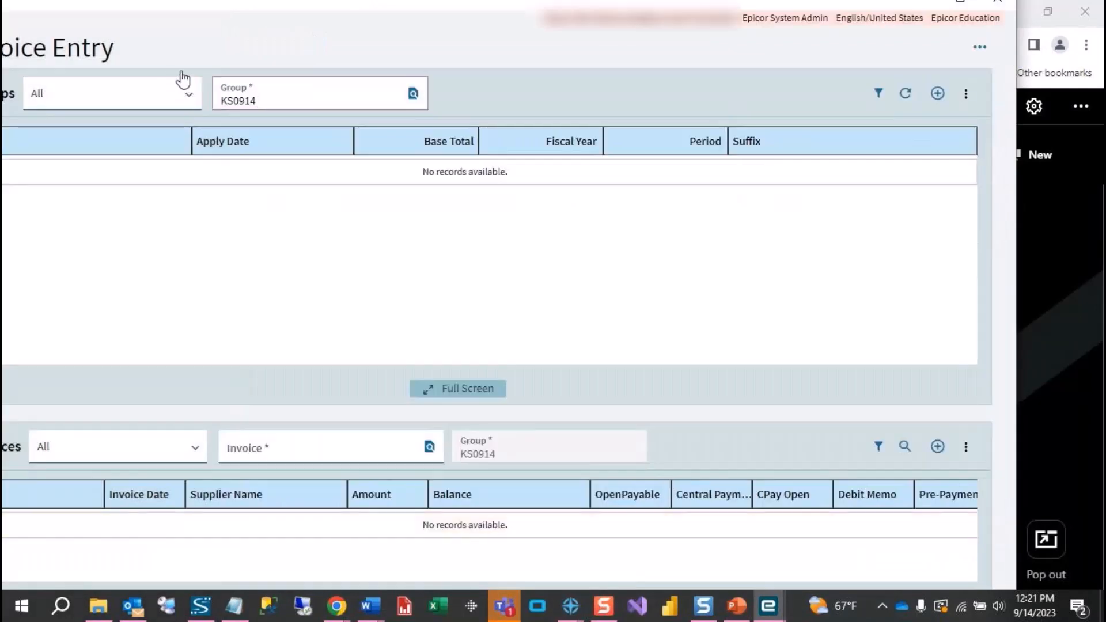
# - Move the AP Invoice Entry window so its full width can be reached, and close it
pyautogui.moveTo(244, 9); pyautogui.dragTo(383, 38)
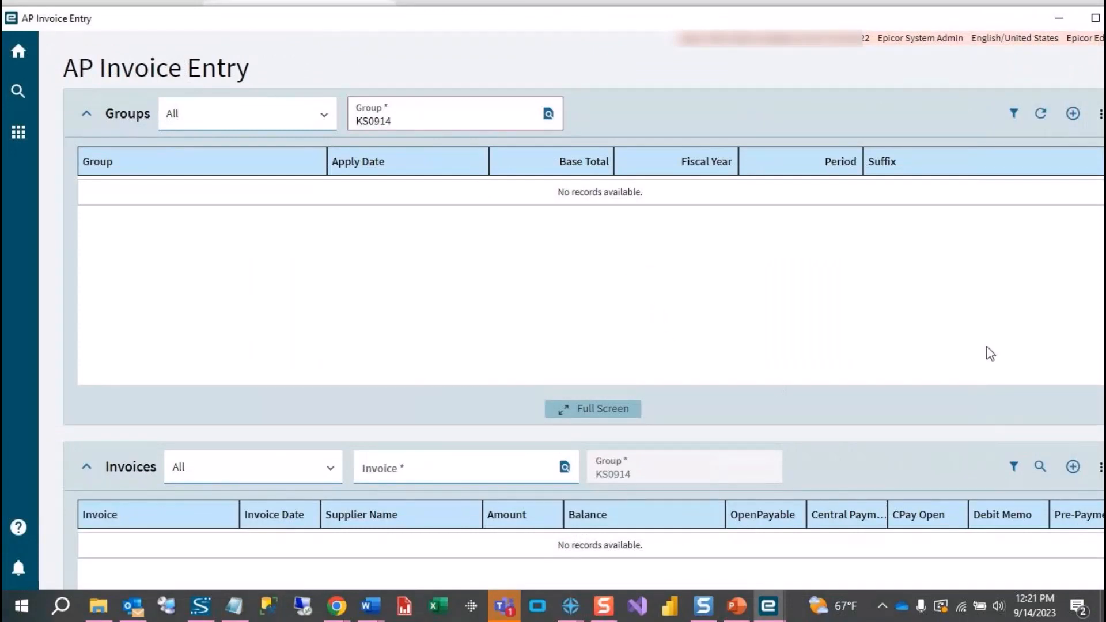
pyautogui.moveTo(774, 7); pyautogui.dragTo(625, 30)
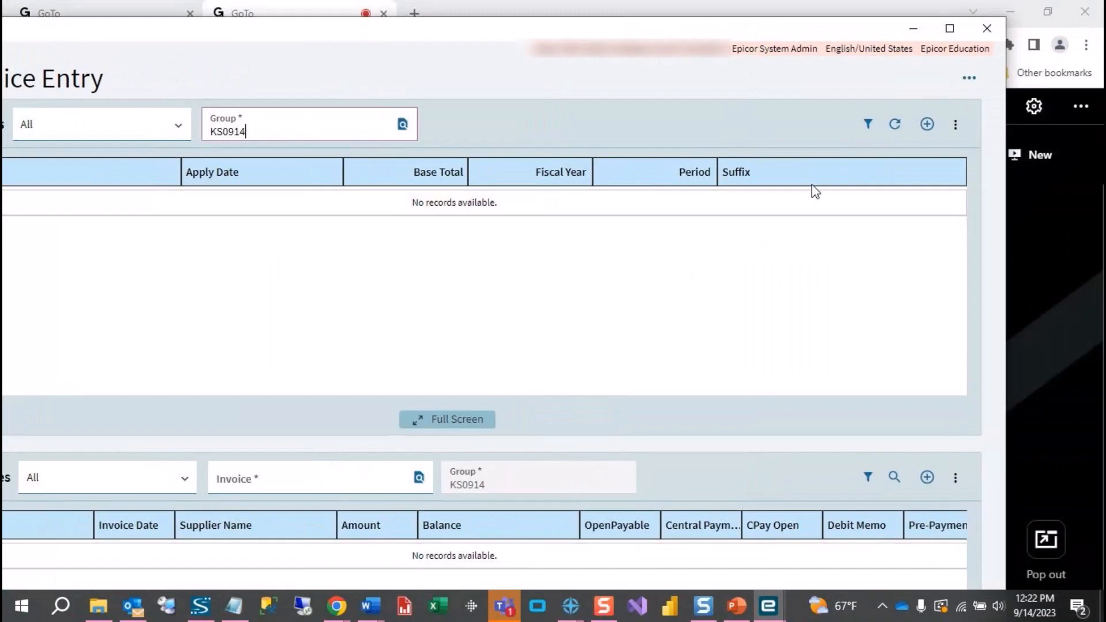
pyautogui.click(985, 27)
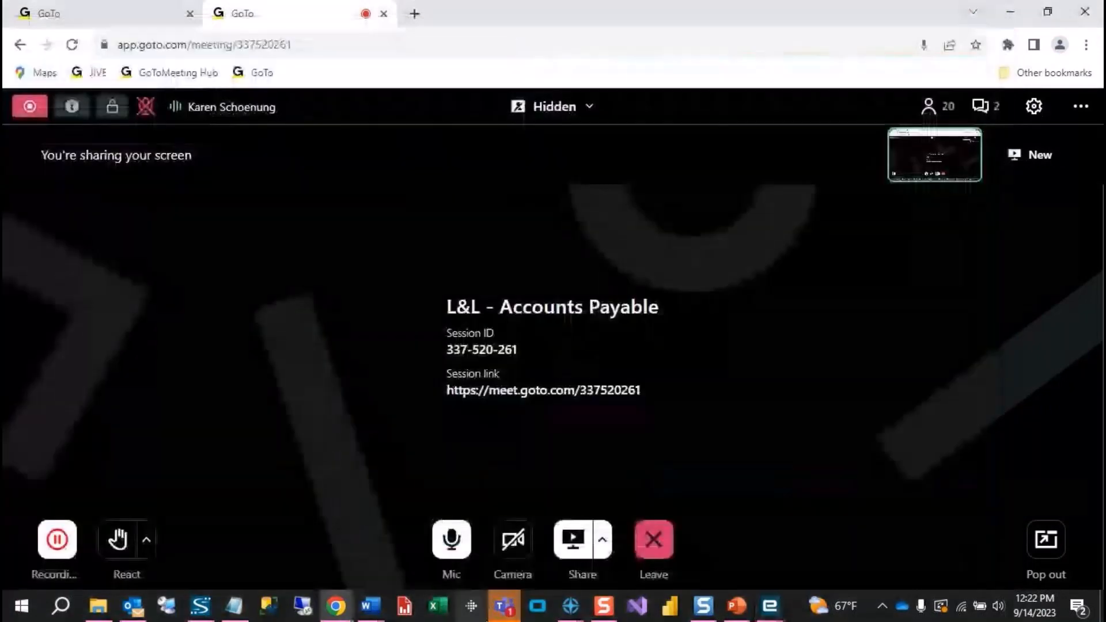
# - Reopen the new AP Invoice Entry app from the Accounts Payable General Operations programs, and start a new invoice in group KS0914
pyautogui.click(763, 606)
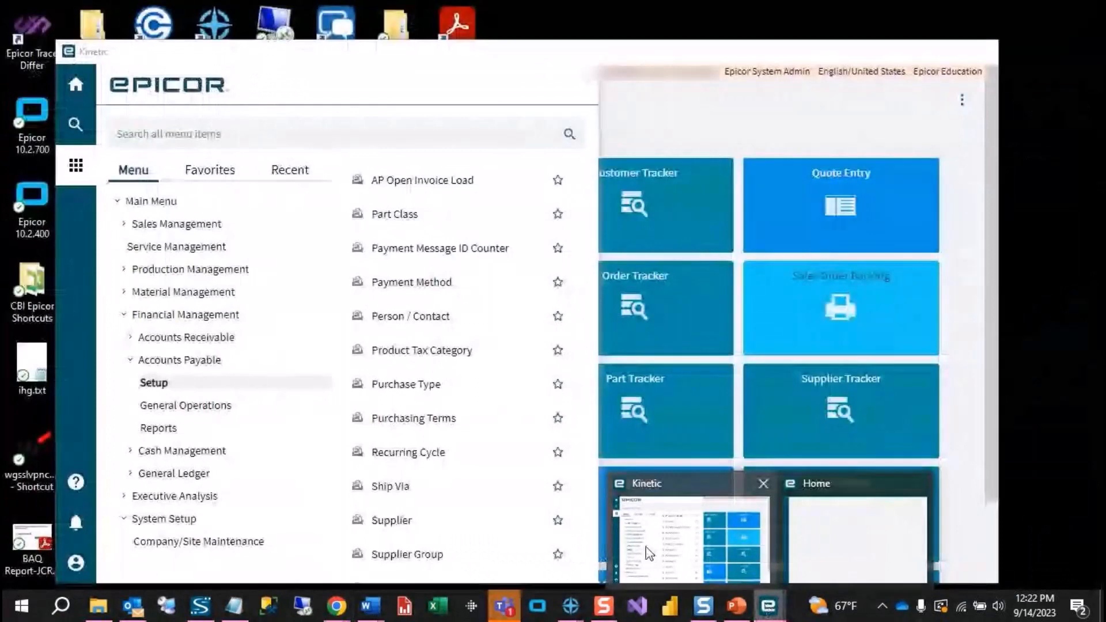
pyautogui.click(647, 553)
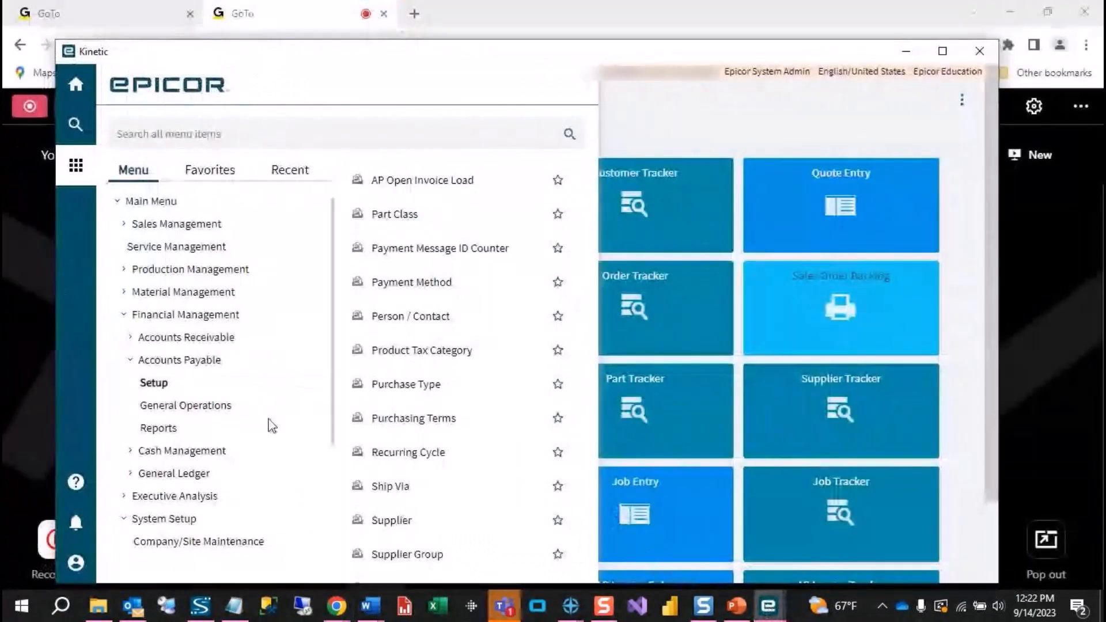
pyautogui.click(228, 411)
pyautogui.scroll(2, 466, 301)
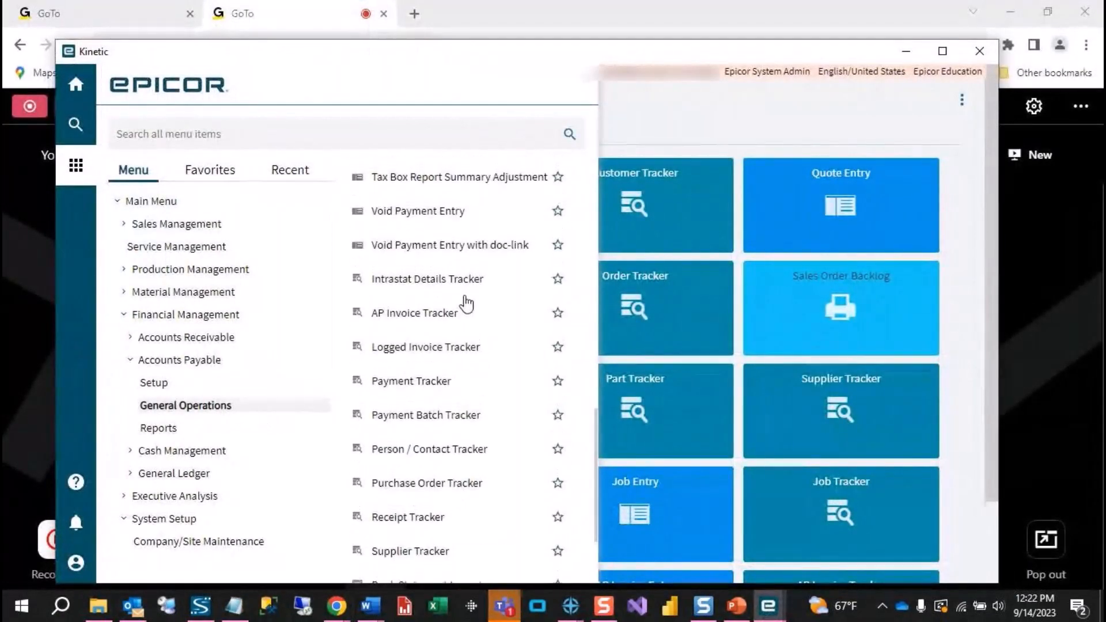
pyautogui.scroll(10, 466, 301)
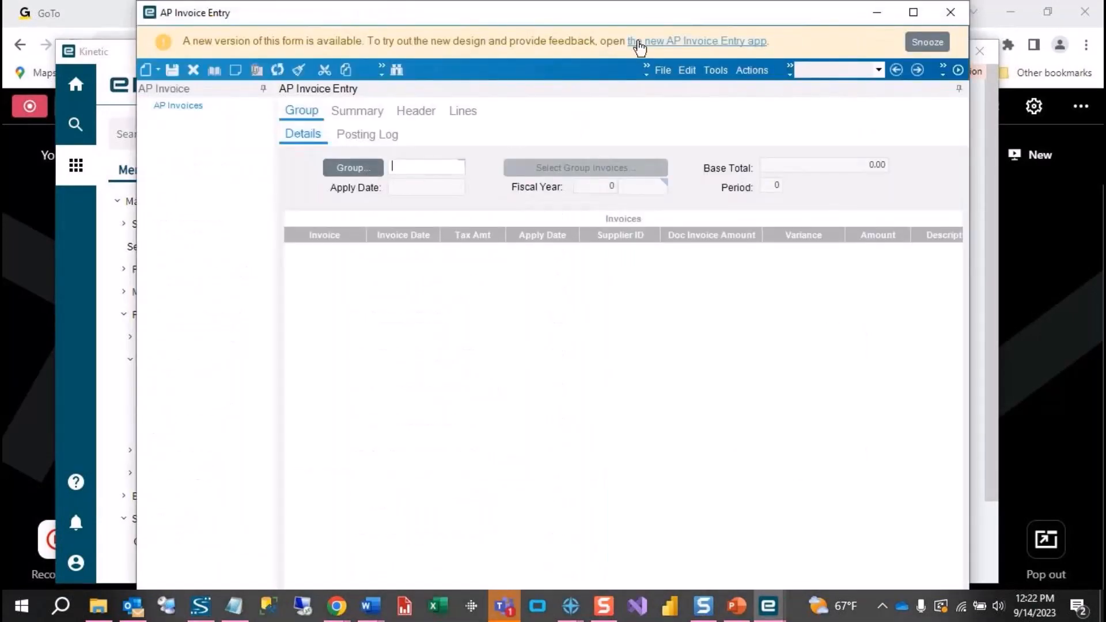
pyautogui.click(691, 43)
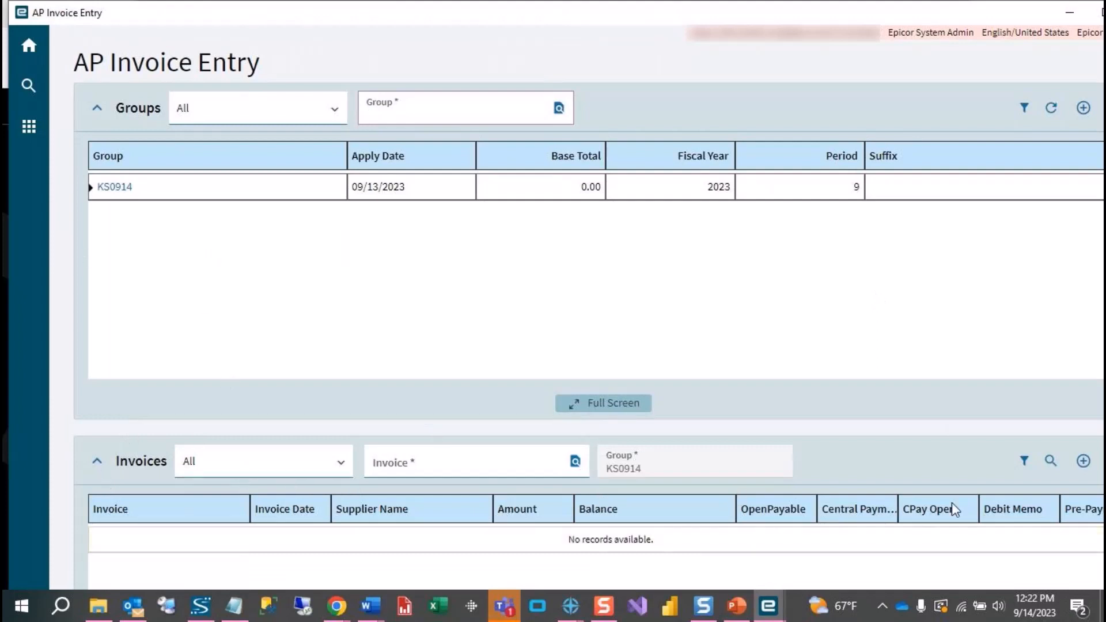
pyautogui.click(1083, 464)
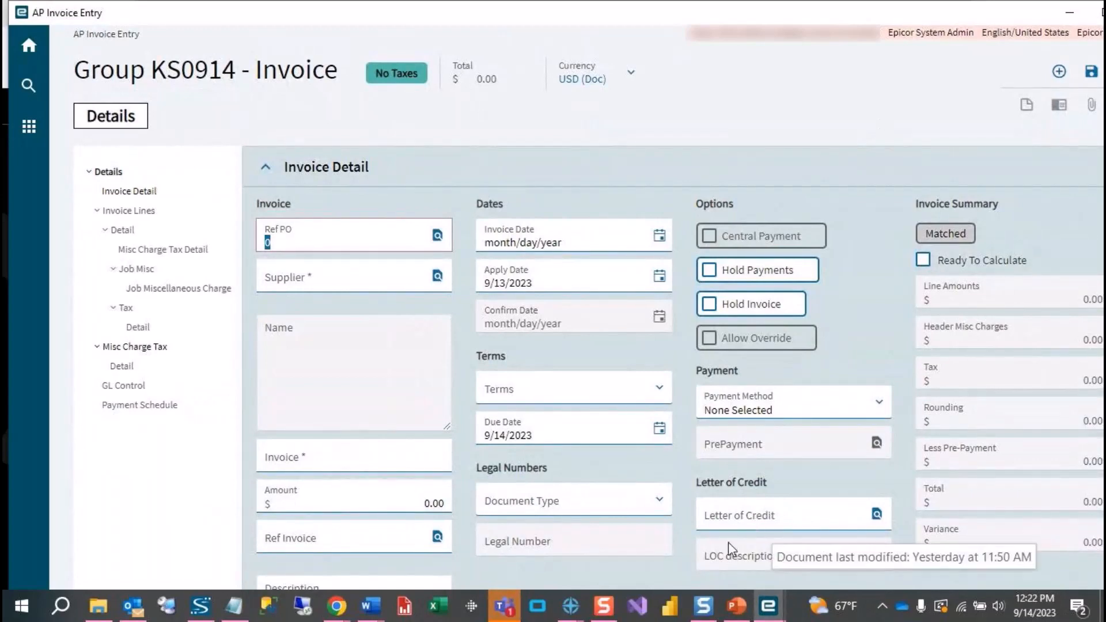
# - Open the Received Not Invoiced report from the Accounts Payable Reports in the Kinetic home window
pyautogui.click(762, 610)
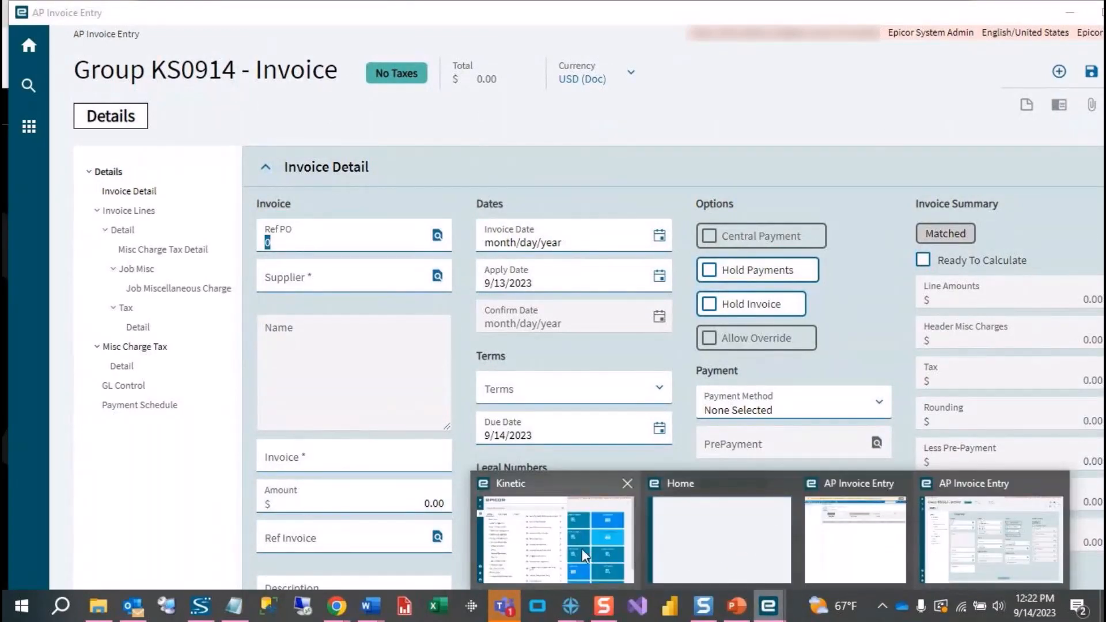
pyautogui.click(582, 548)
pyautogui.click(167, 433)
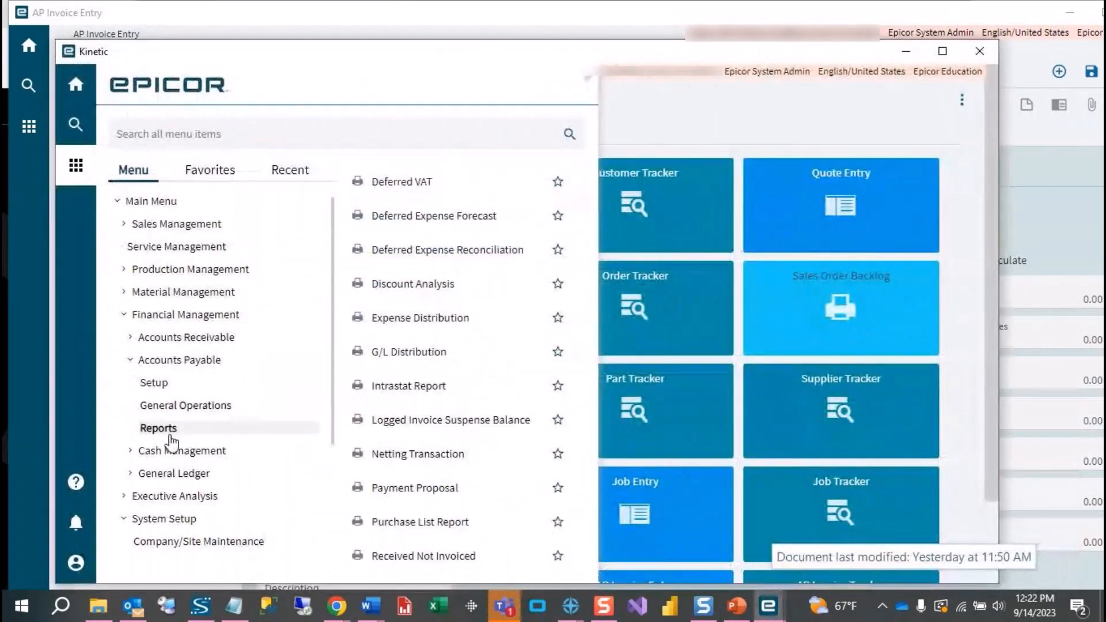
pyautogui.scroll(-3, 449, 341)
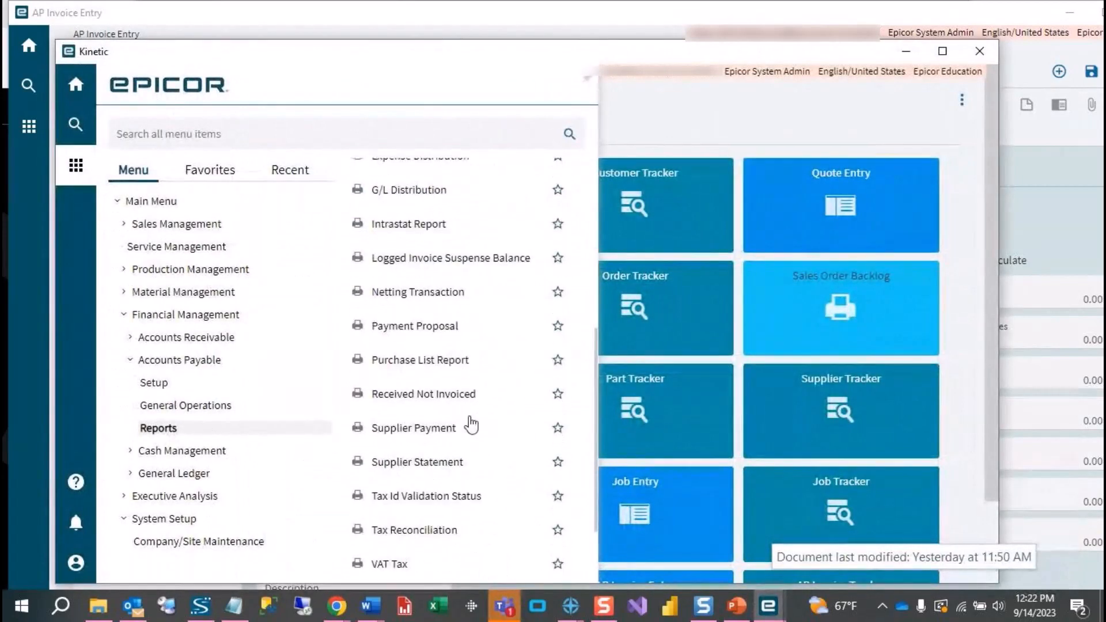
pyautogui.click(441, 397)
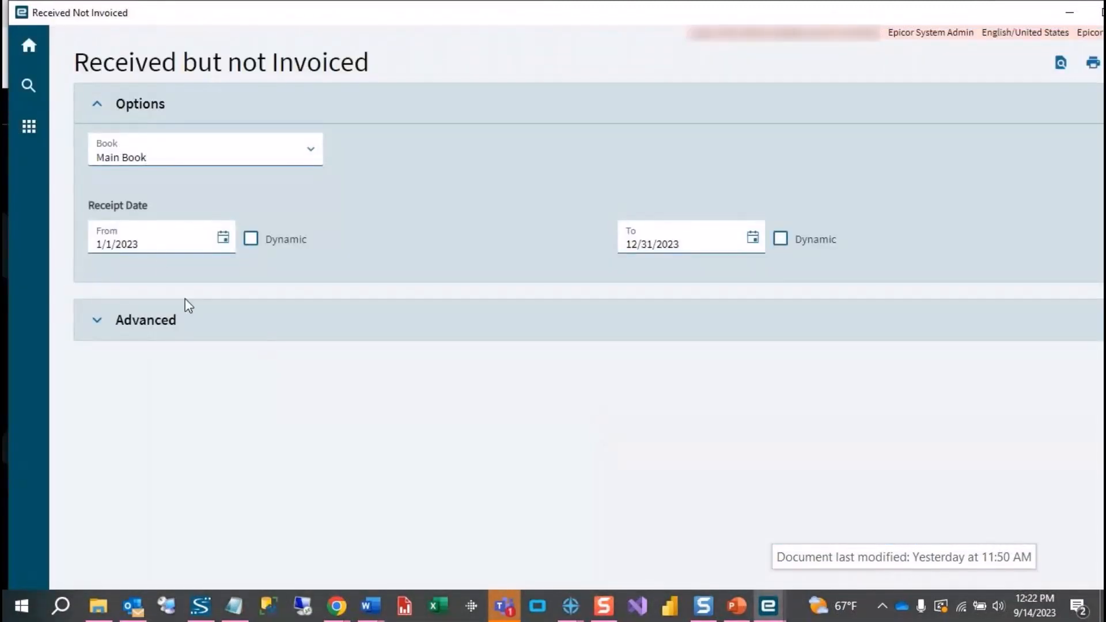
# - Preview the Received but not Invoiced report with receipt dates from 1/1/2021, and return to the new invoice in group KS0914
pyautogui.doubleClick(146, 245)
pyautogui.write('20')
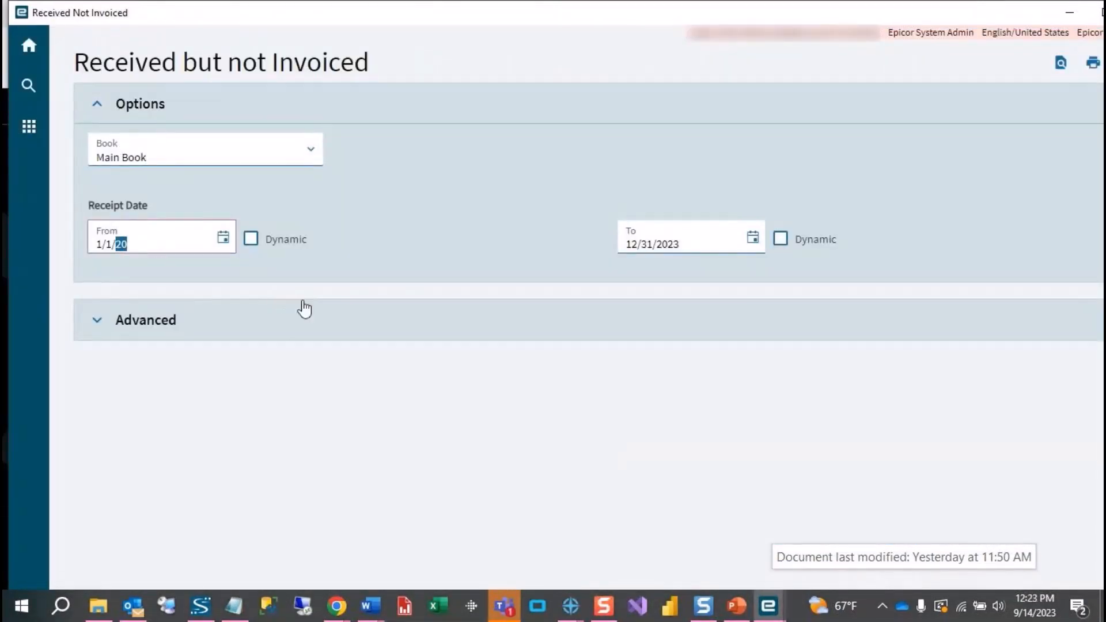
pyautogui.write('21')
pyautogui.click(1008, 160)
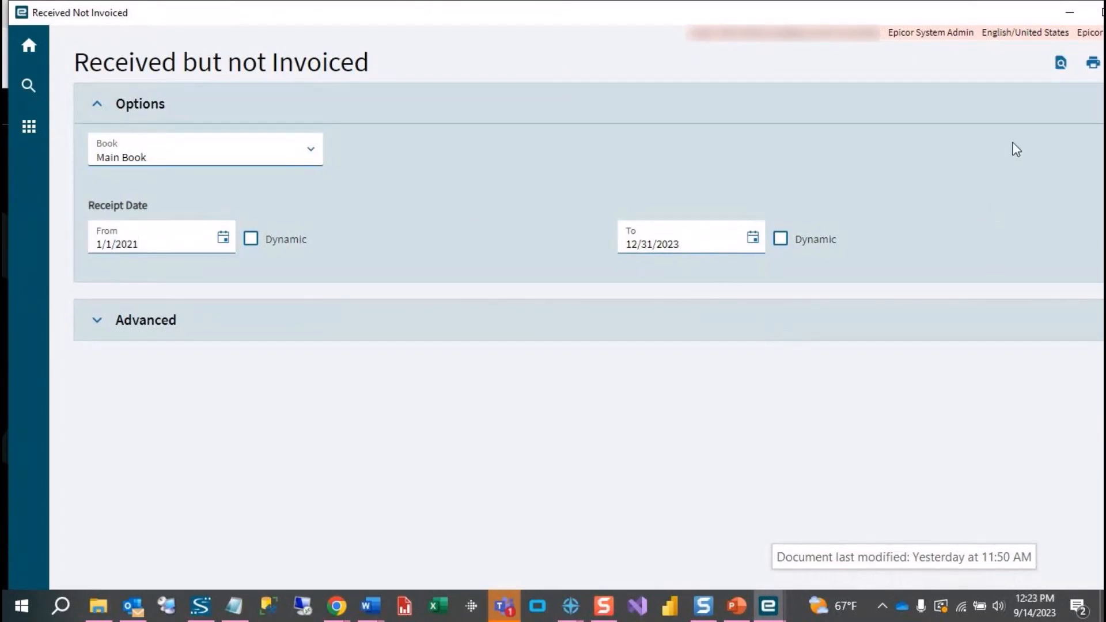
pyautogui.click(1059, 65)
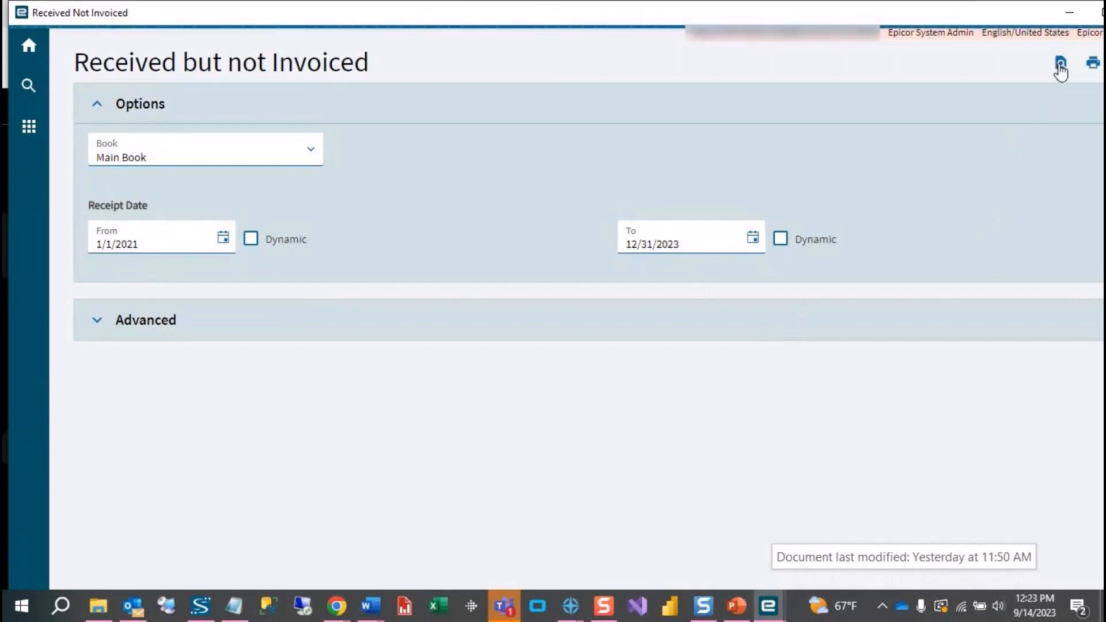
pyautogui.click(1070, 14)
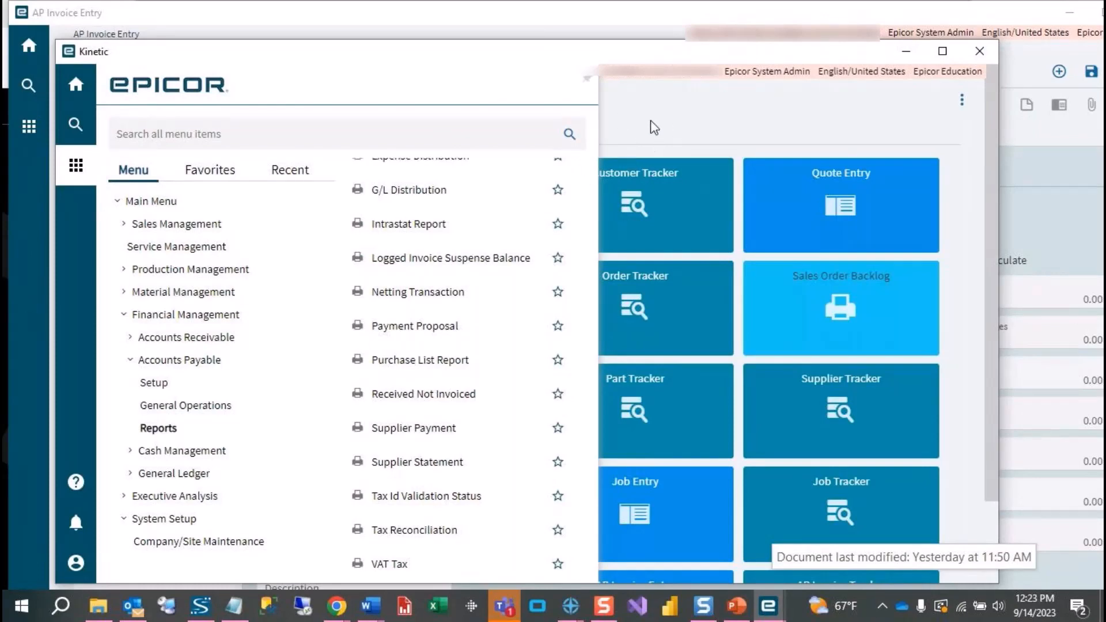
pyautogui.click(906, 52)
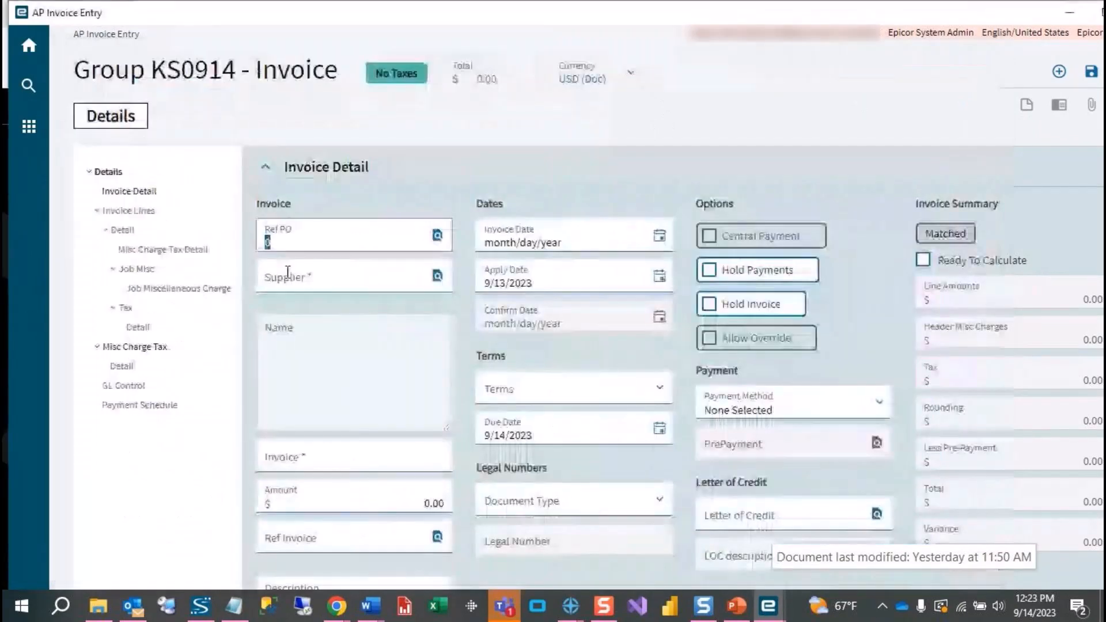
# - Try supplier ID AZ-m on the new invoice, and set the supplier to A-ZM
pyautogui.click(368, 286)
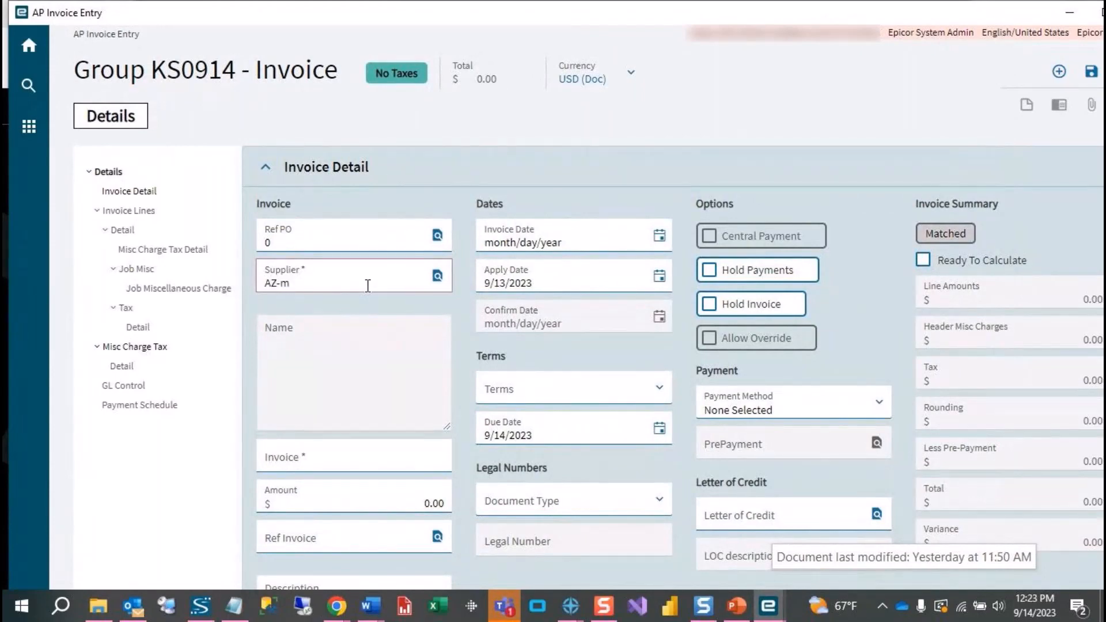
pyautogui.press('Tab')
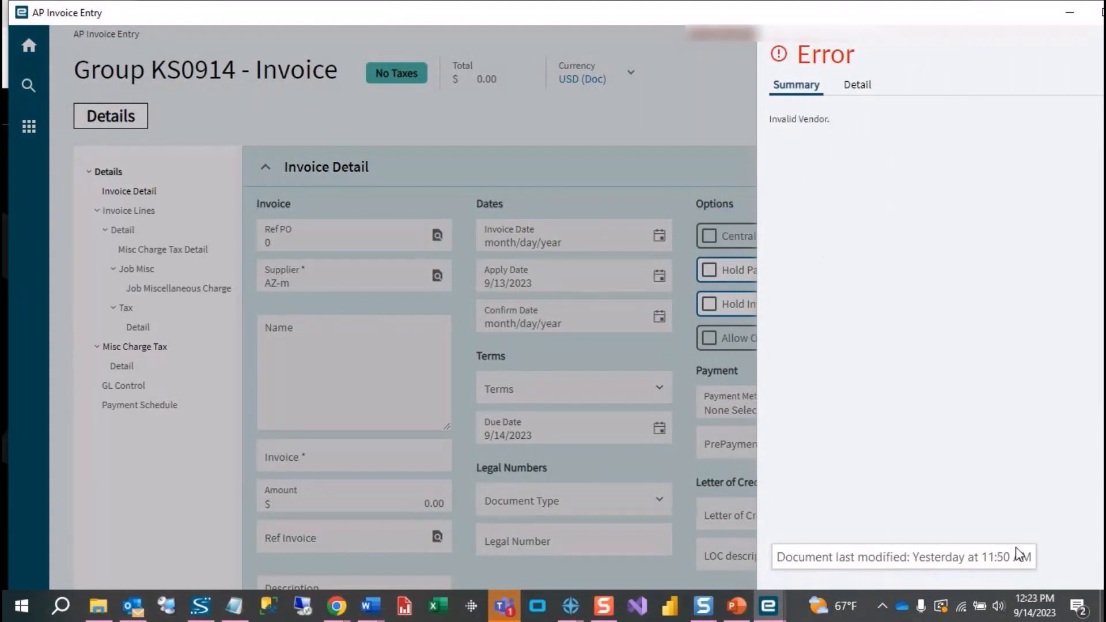
pyautogui.click(315, 289)
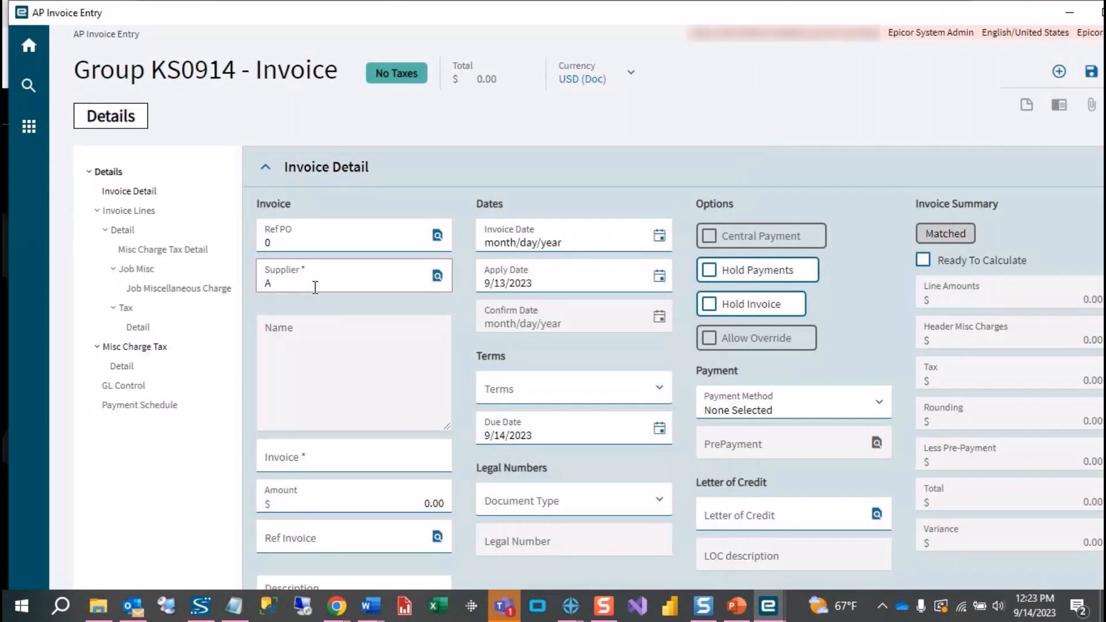
pyautogui.write('A-ZM')
pyautogui.press('Tab')
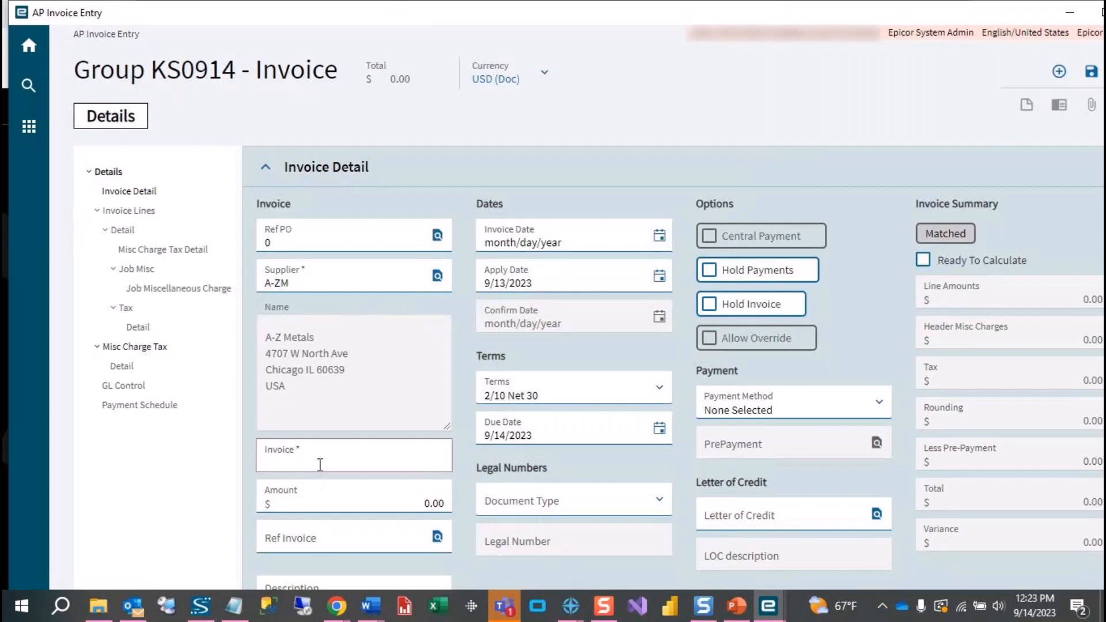
# - Set the invoice number to 1234567 and the invoice amount to 500.00
pyautogui.write('1234567')
pyautogui.click(440, 503)
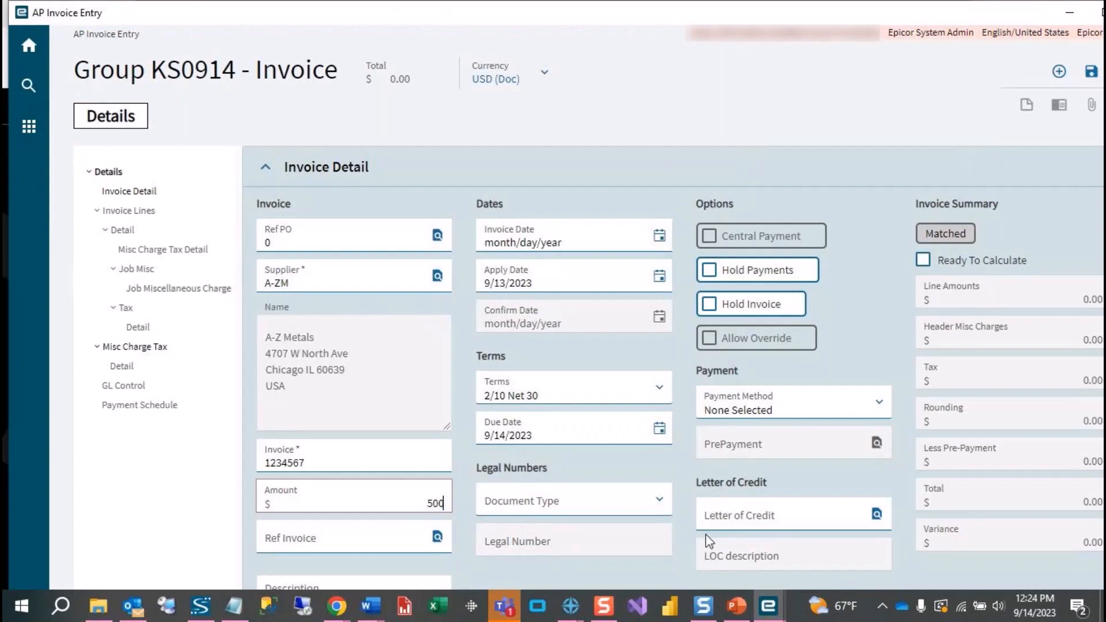
pyautogui.write('500.00')
pyautogui.press('Tab')
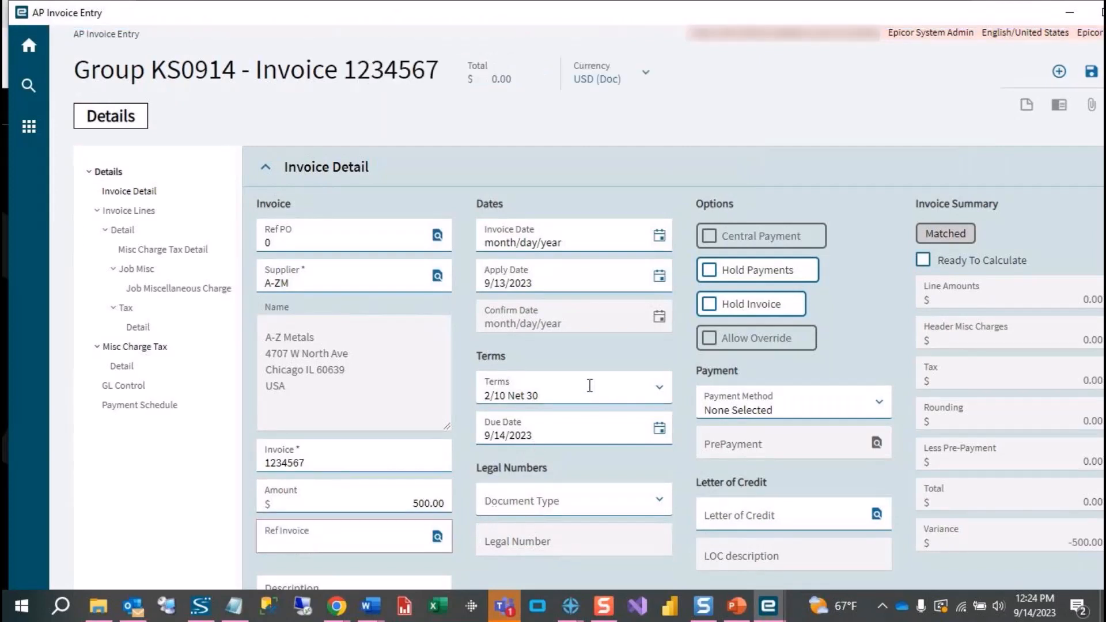
# - Set the invoice date to 9/14/2023 and save the invoice header
pyautogui.click(659, 235)
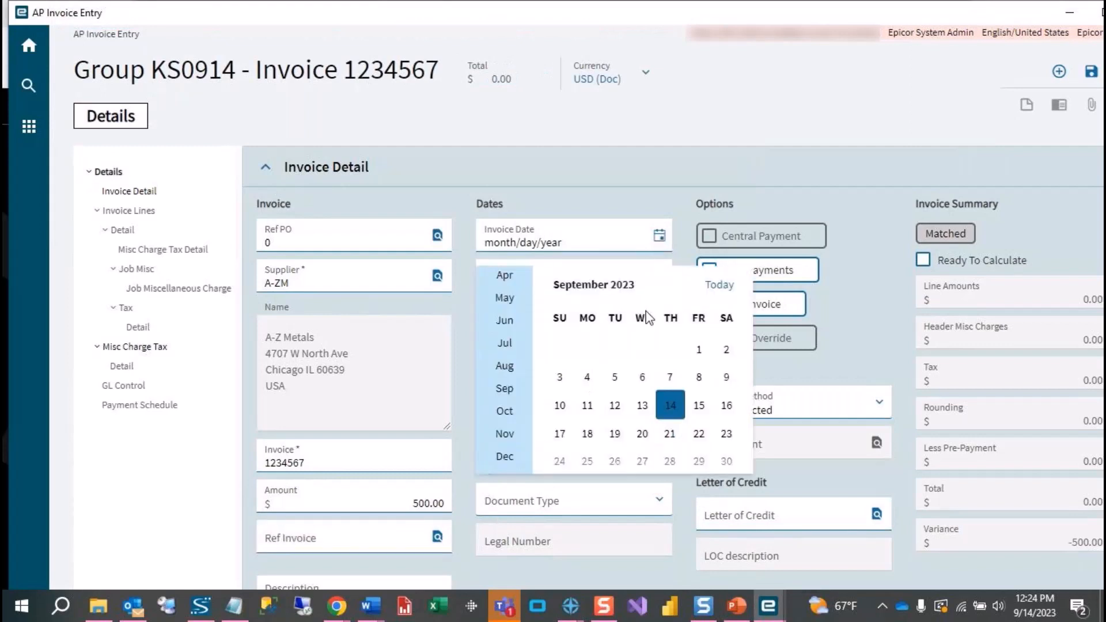
pyautogui.click(669, 404)
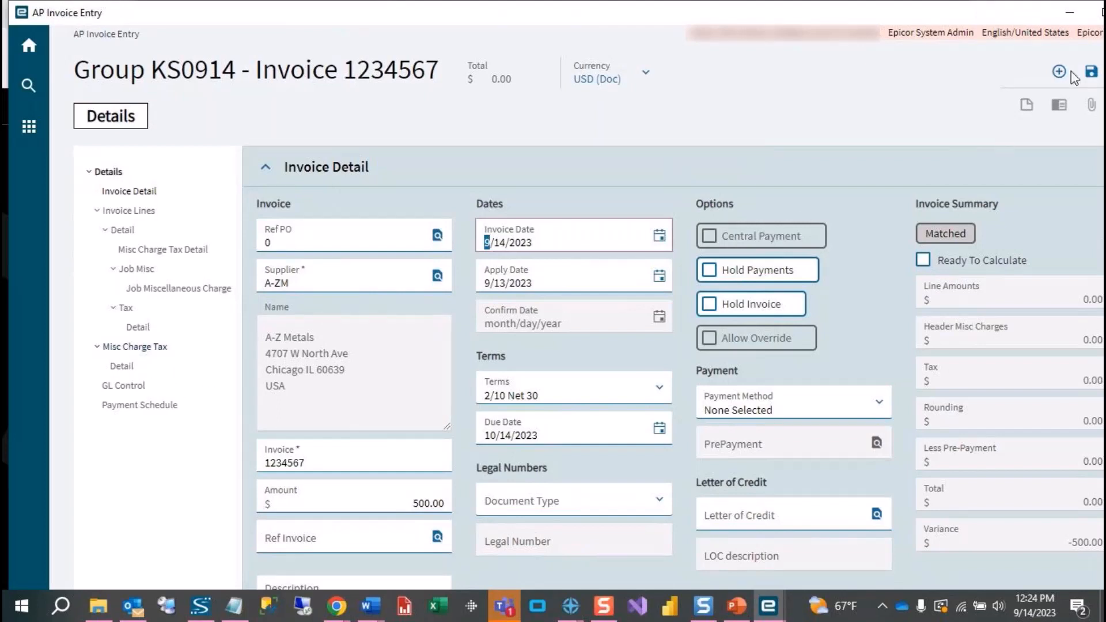
pyautogui.click(1089, 74)
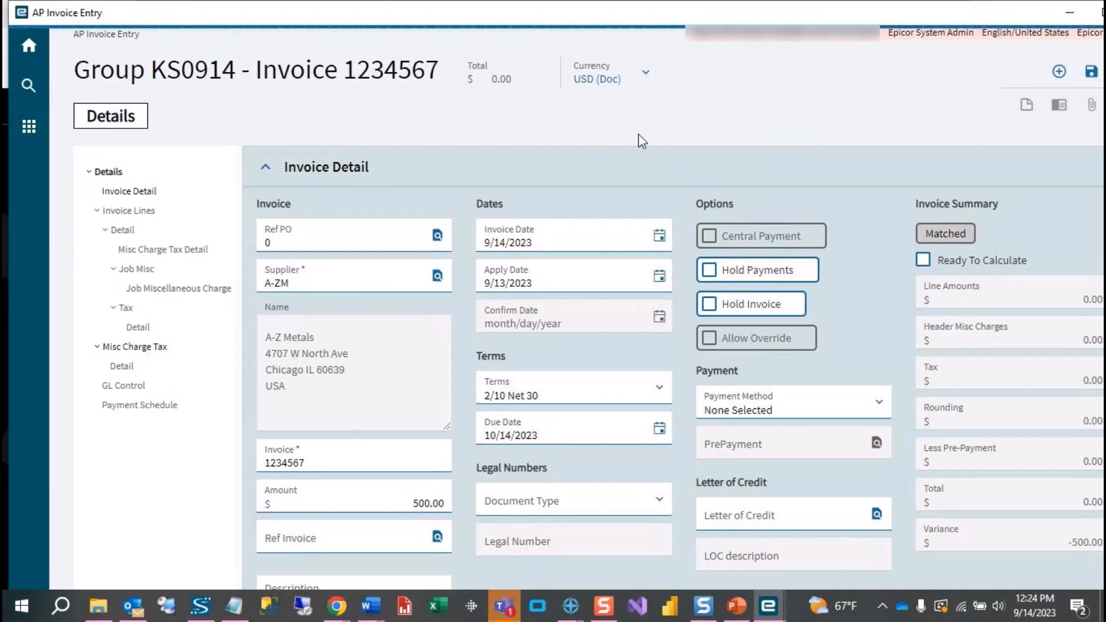
# - Add a new advance billing line to the Invoice Lines of invoice 1234567
pyautogui.click(132, 213)
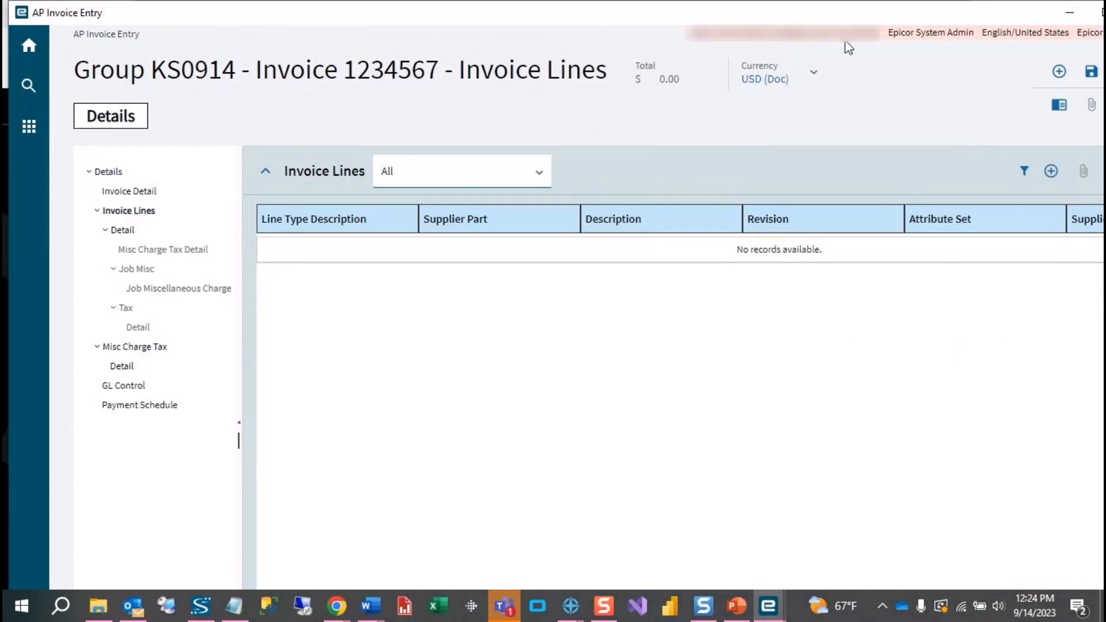
pyautogui.moveTo(862, 19); pyautogui.dragTo(797, 18)
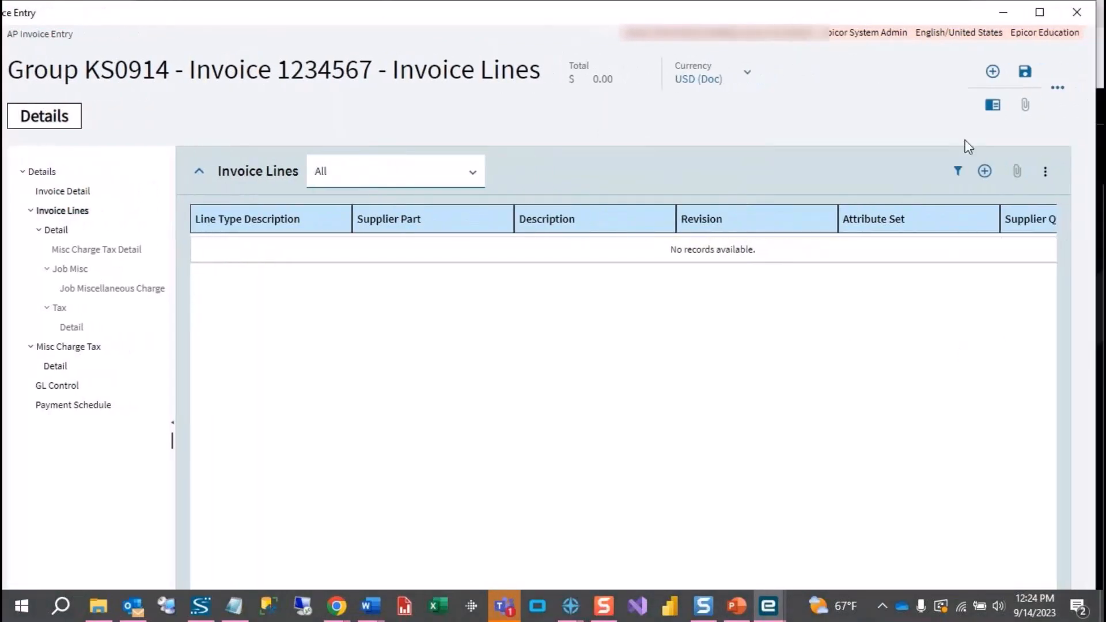
pyautogui.click(1046, 176)
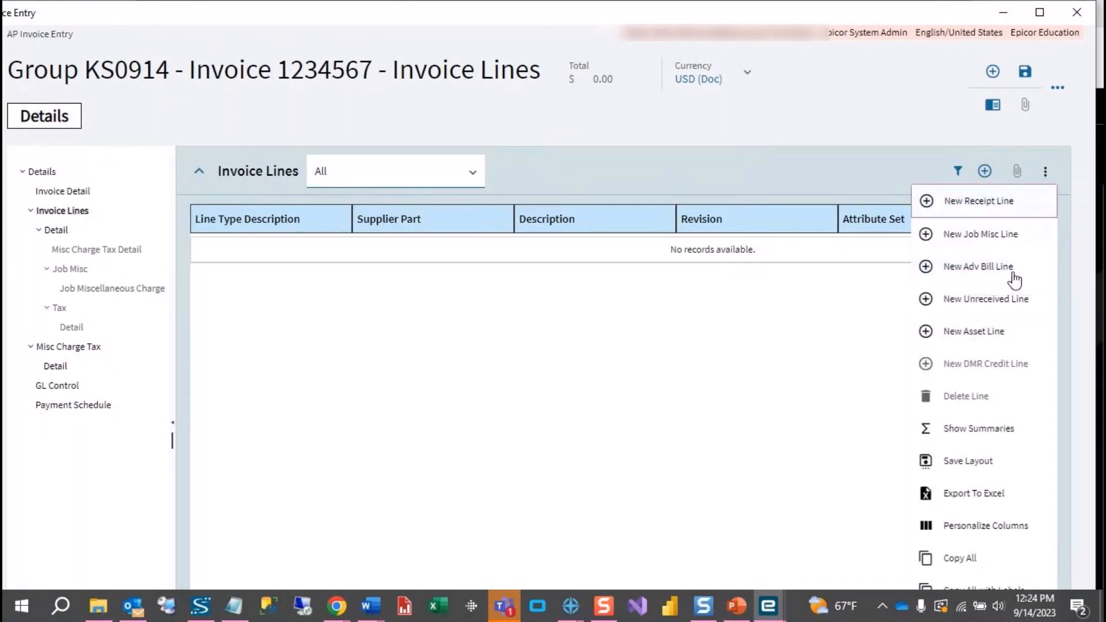
pyautogui.click(984, 268)
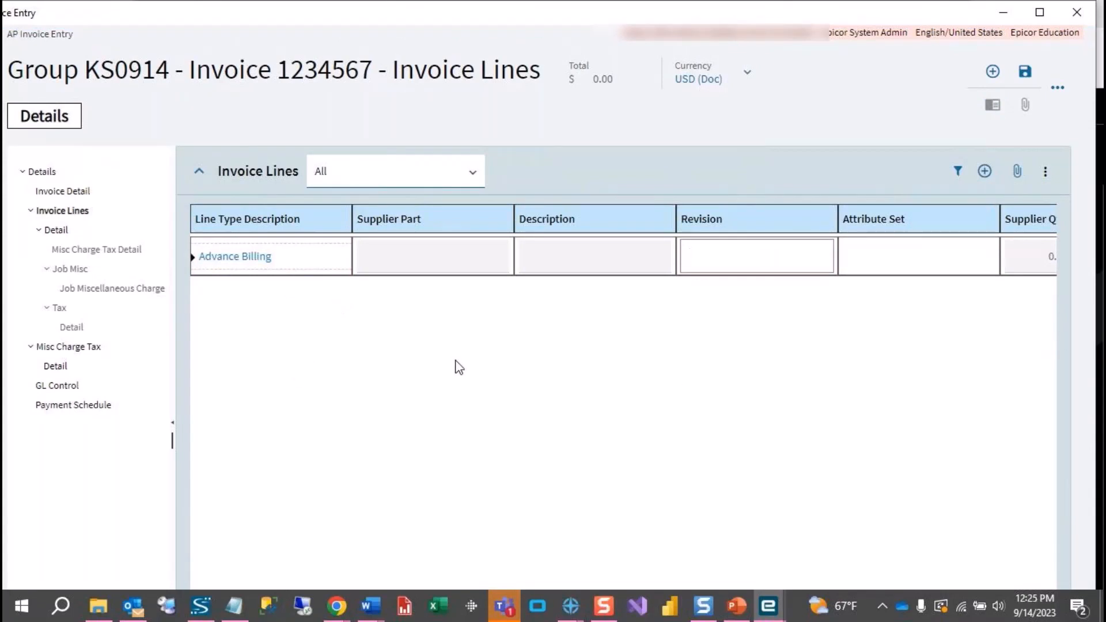
# - Set the advance billing line's extended amount to 500.00, and reload the Invoice Lines list by way of the line detail
pyautogui.press('Tab')
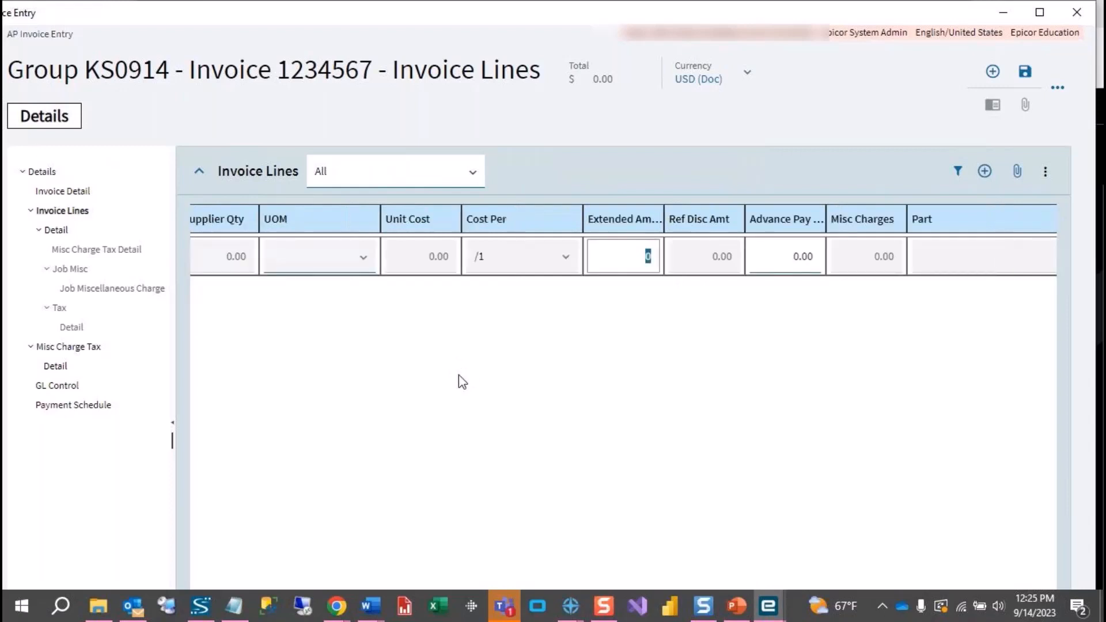
pyautogui.write('500.00')
pyautogui.press('Tab')
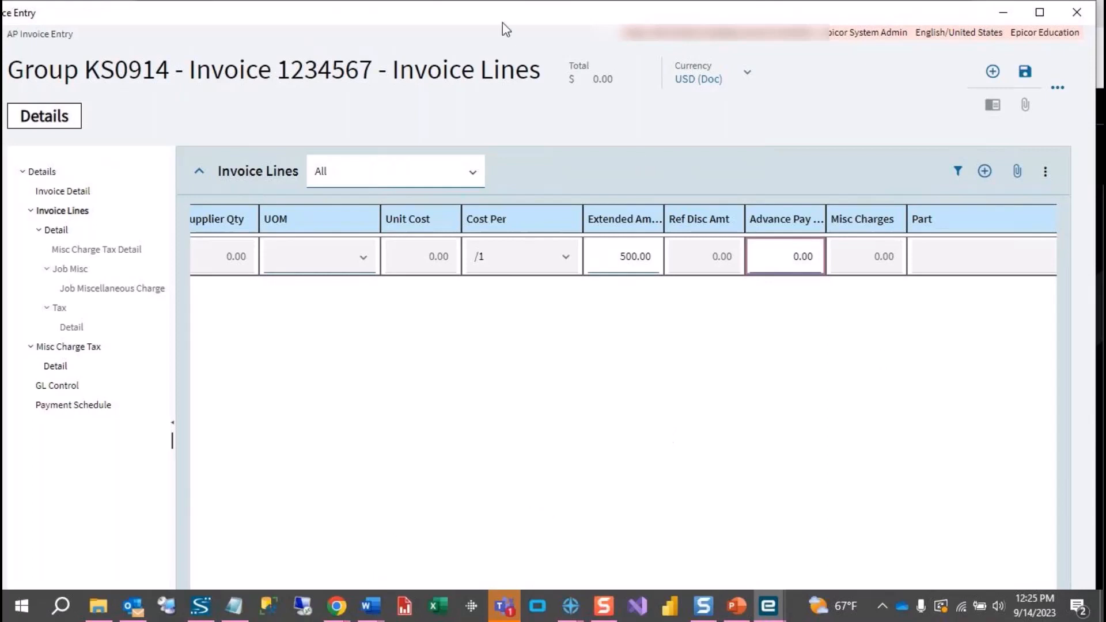
pyautogui.moveTo(499, 1); pyautogui.dragTo(452, 13)
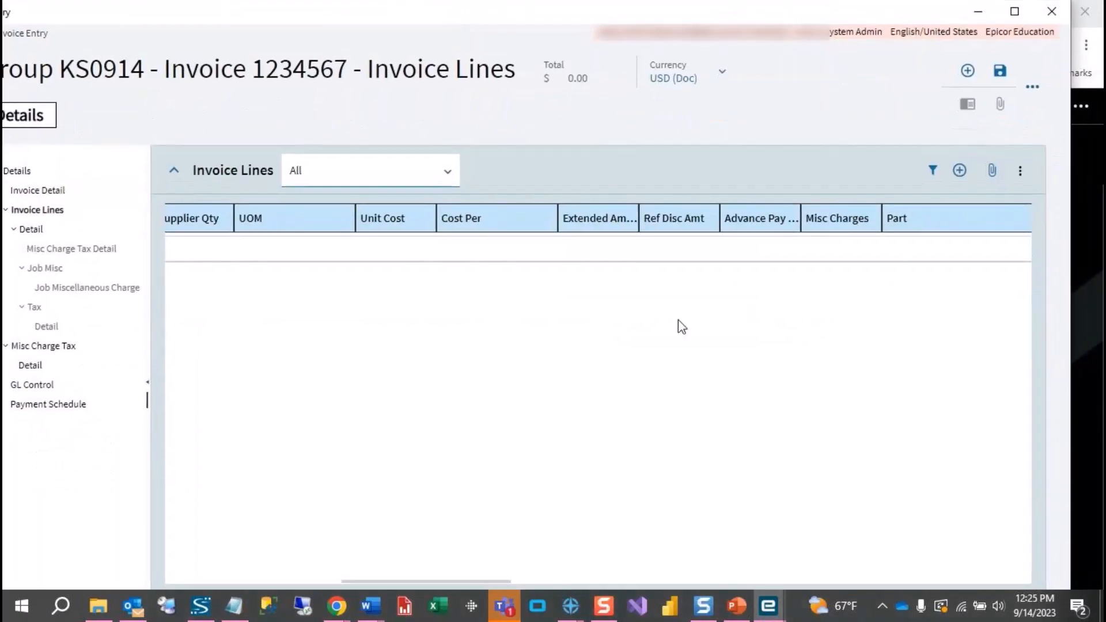
pyautogui.click(48, 230)
pyautogui.click(52, 211)
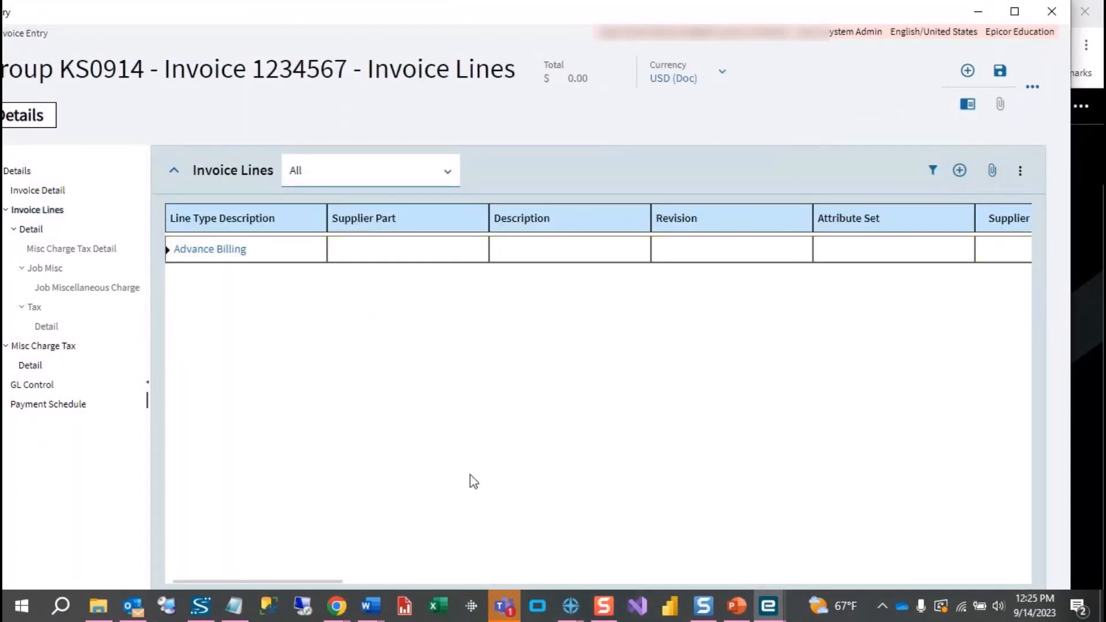
# - Set the advance billing line's PO number and PO line 5 on invoice 1234567, and save the line
pyautogui.moveTo(324, 580); pyautogui.dragTo(713, 621)
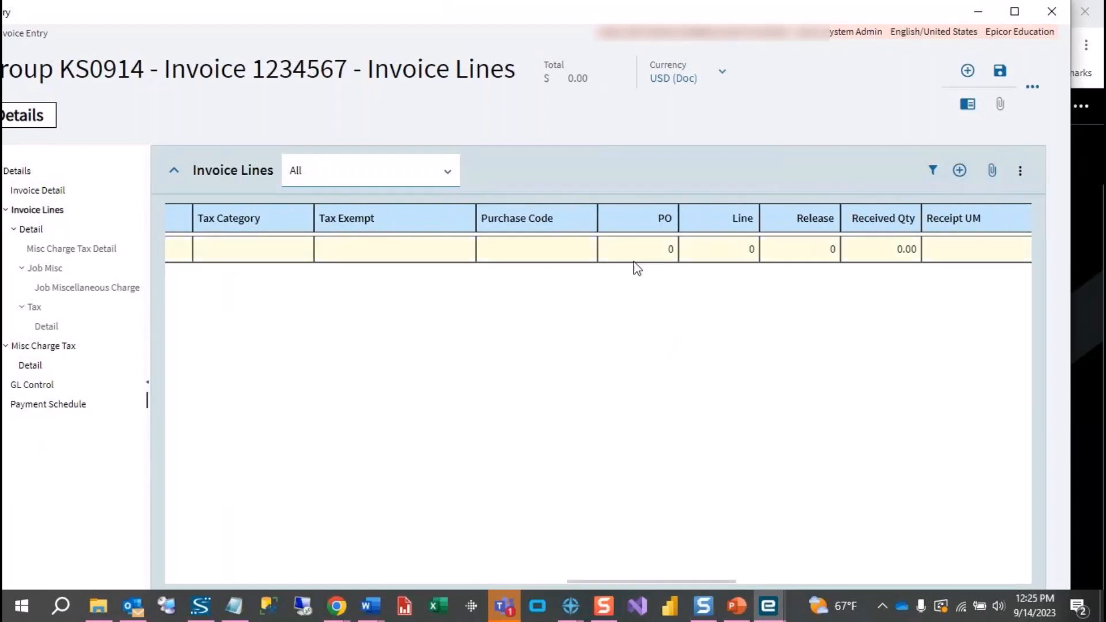
pyautogui.click(647, 255)
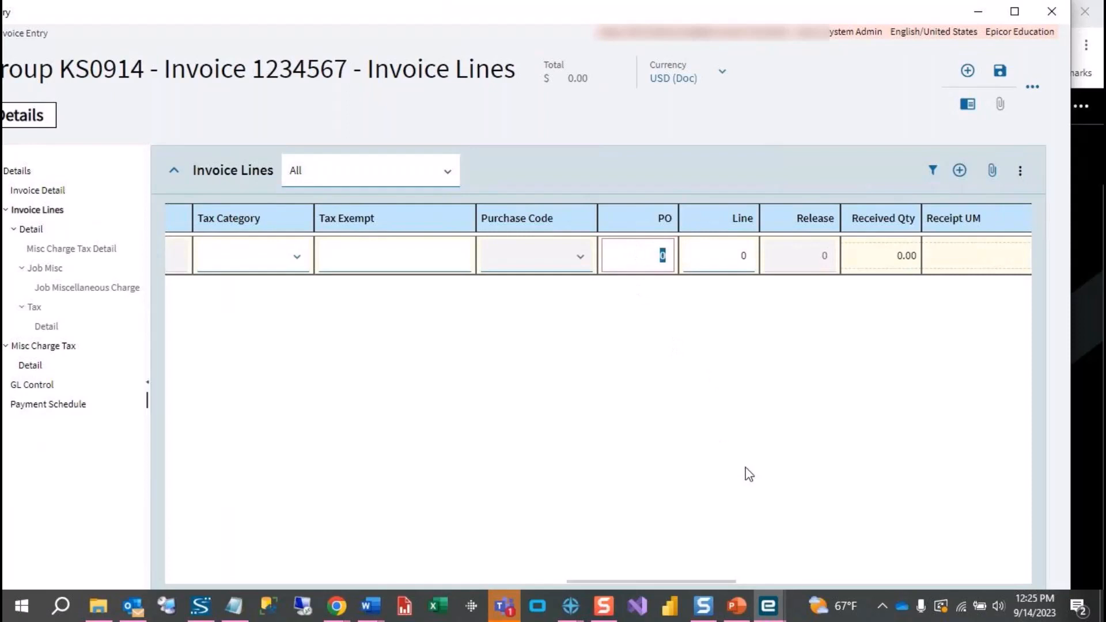
pyautogui.write('4125')
pyautogui.press('Tab')
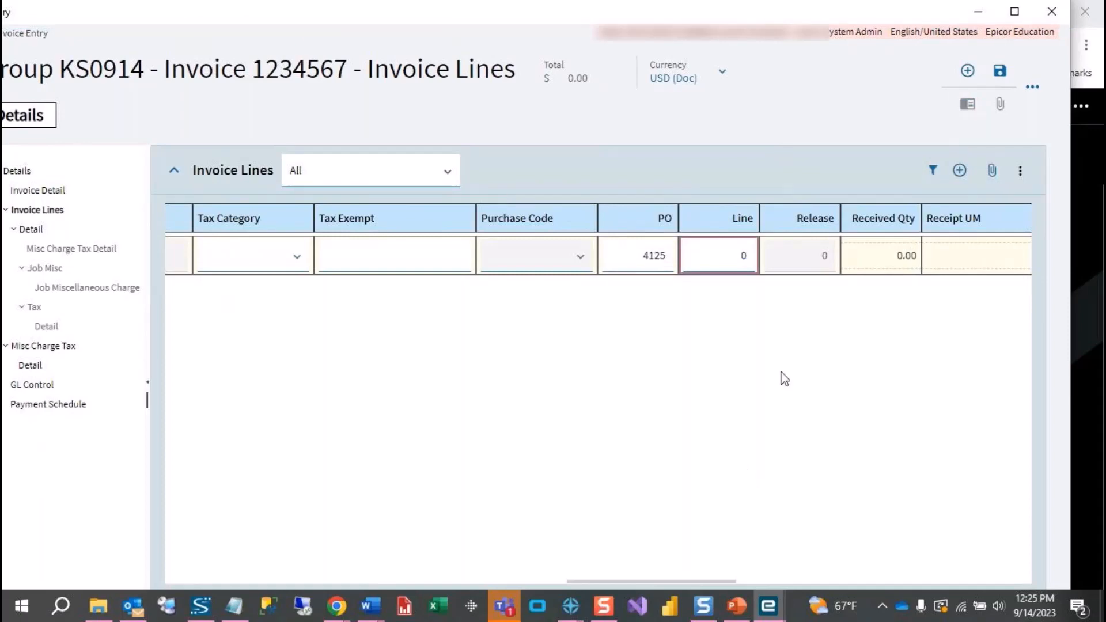
pyautogui.doubleClick(746, 256)
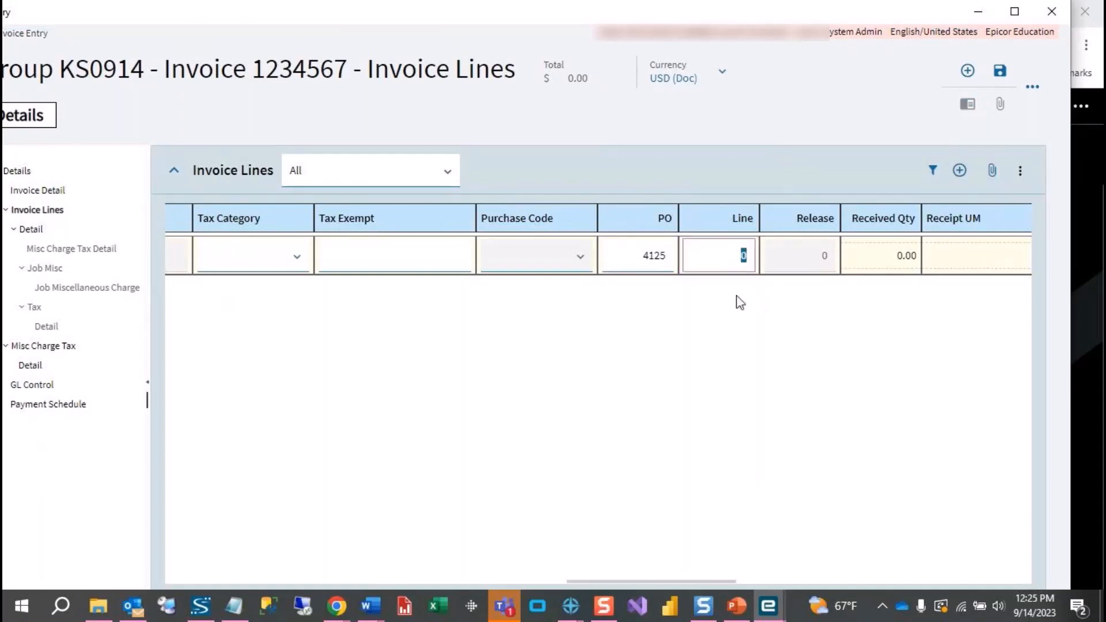
pyautogui.press('Tab')
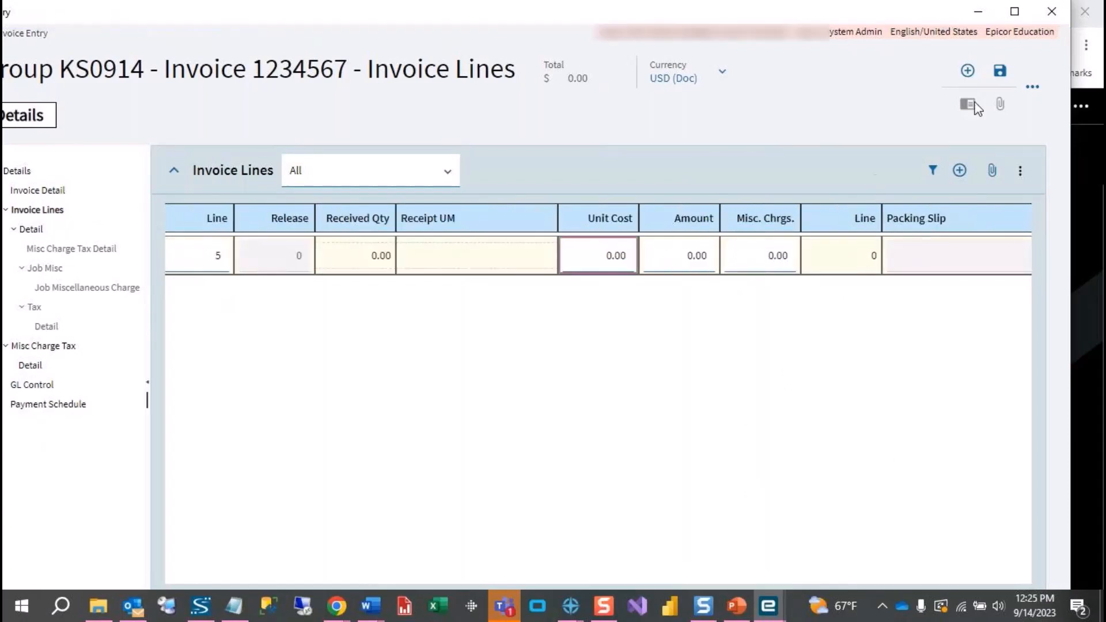
pyautogui.click(1000, 70)
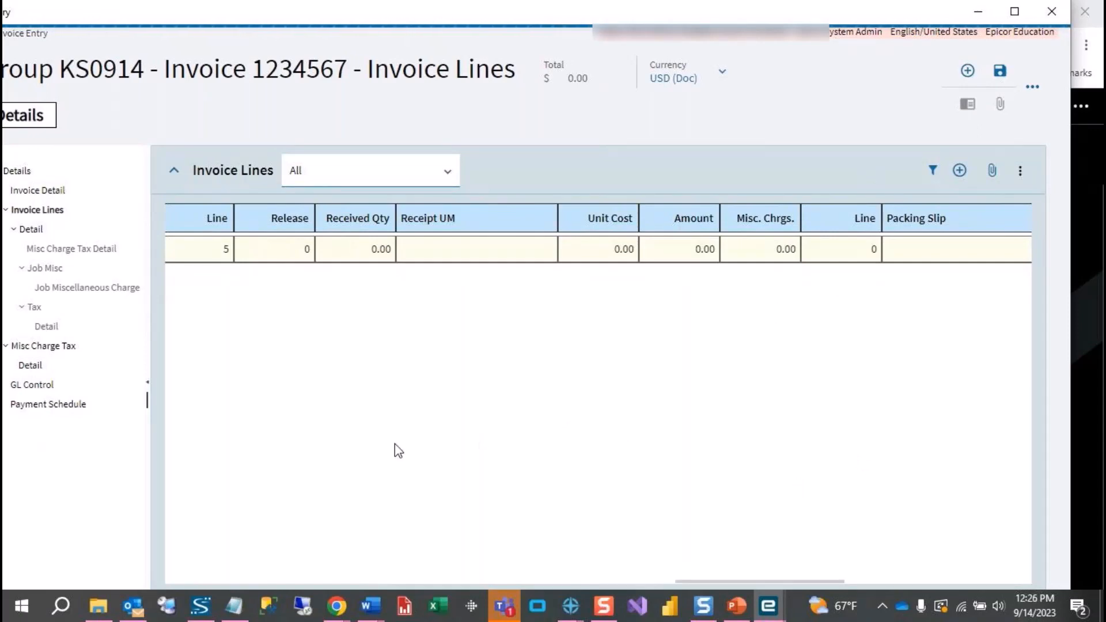
# - Reopen invoice 1234567 from group KS0914's invoice list to review its summary, and glance at the Received not Invoiced report in Adobe Acrobat Reader
pyautogui.click(30, 193)
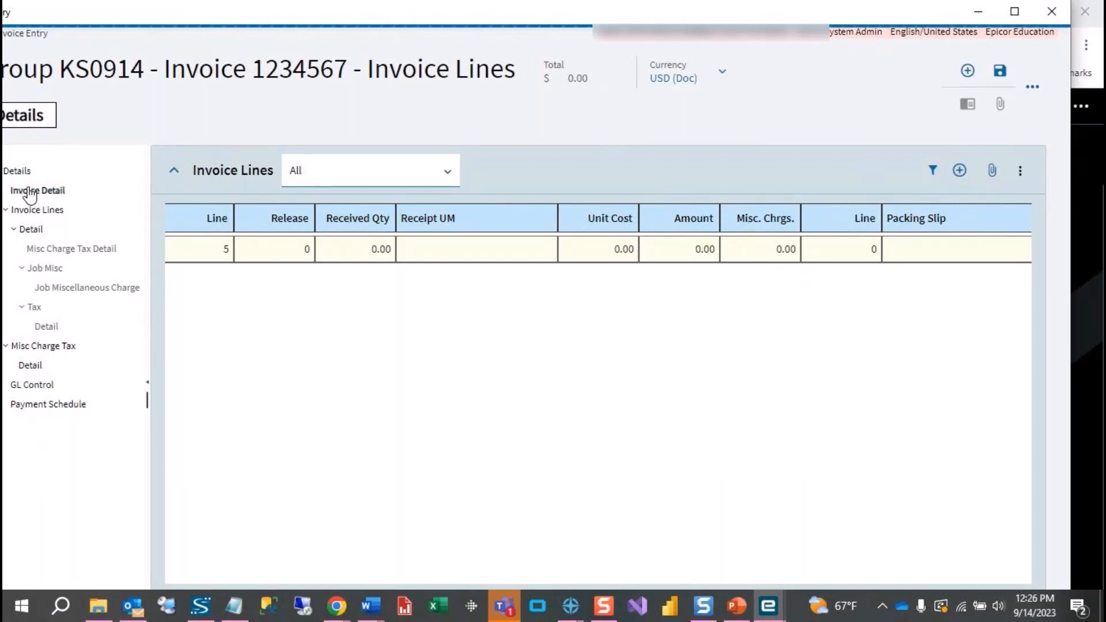
pyautogui.click(17, 171)
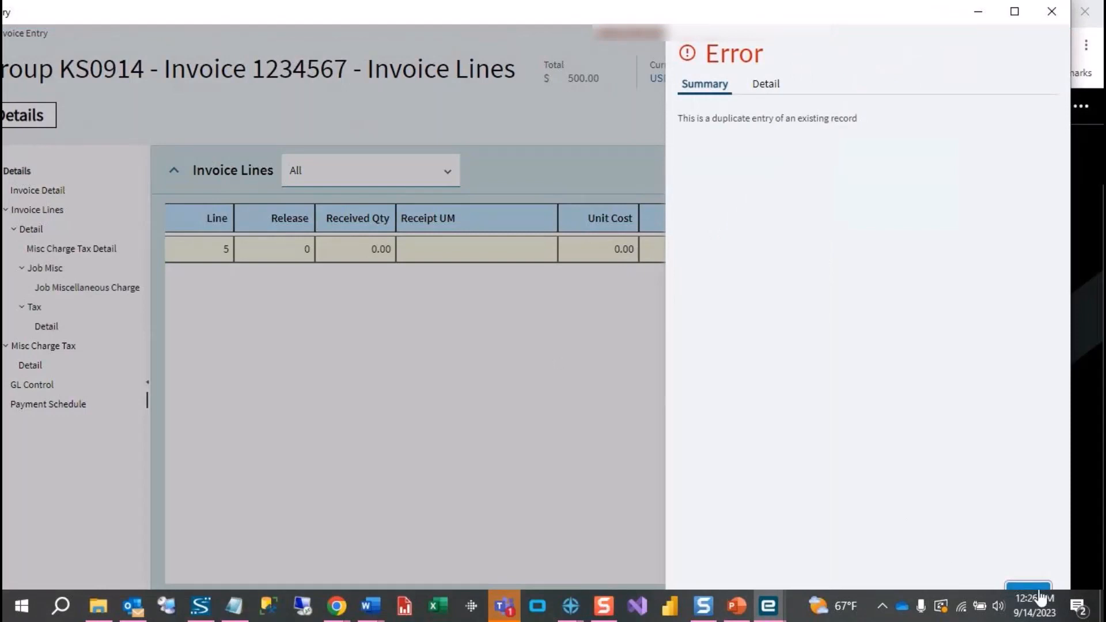
pyautogui.click(1037, 589)
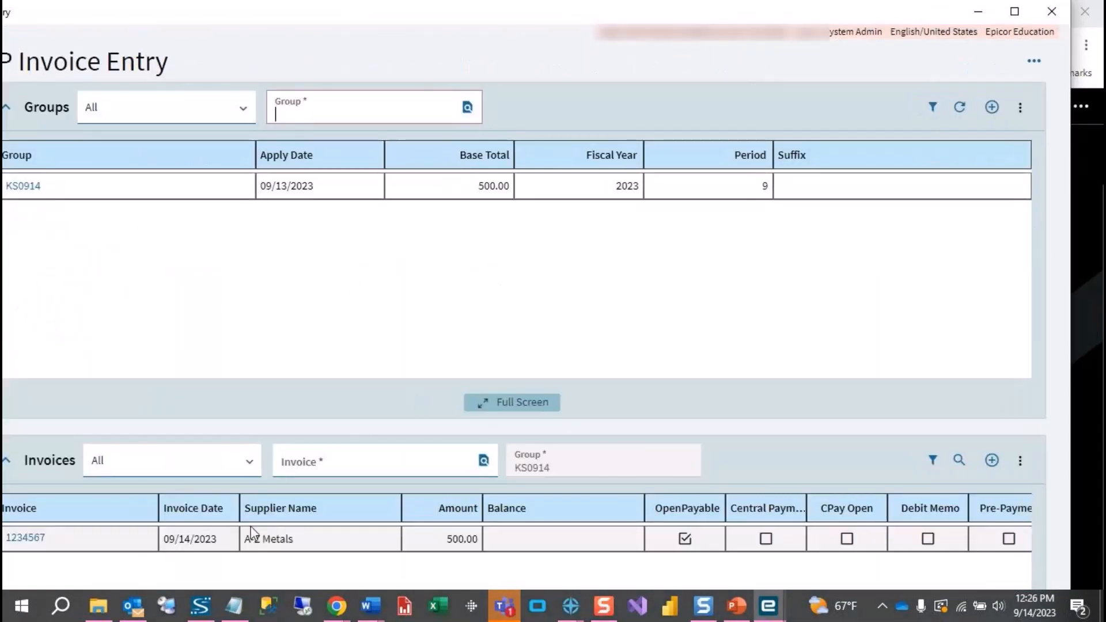
pyautogui.click(23, 540)
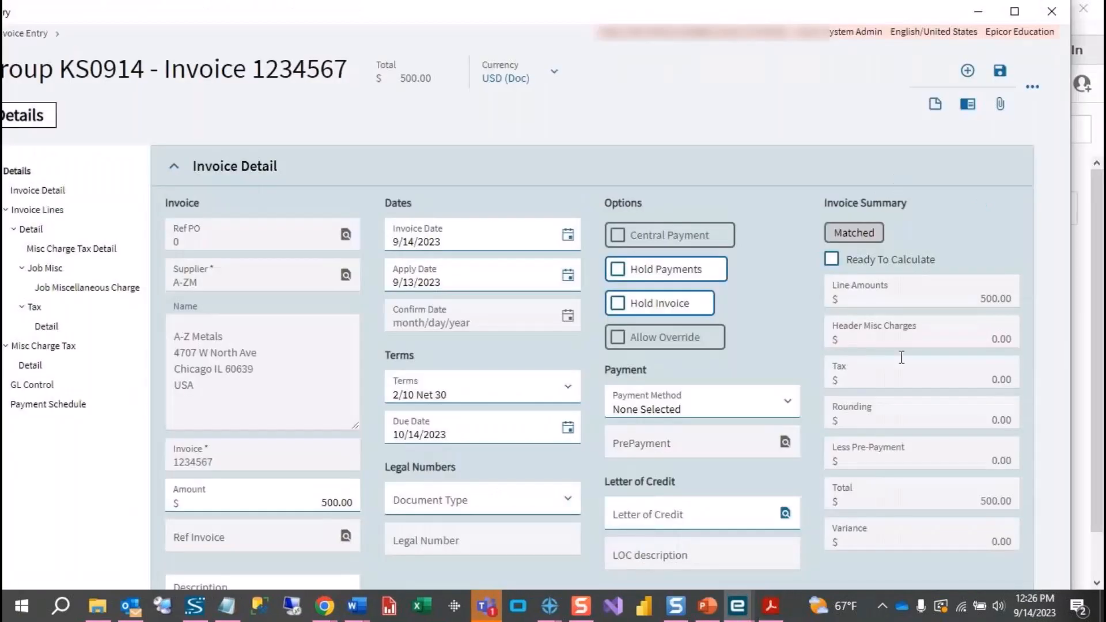
pyautogui.click(772, 612)
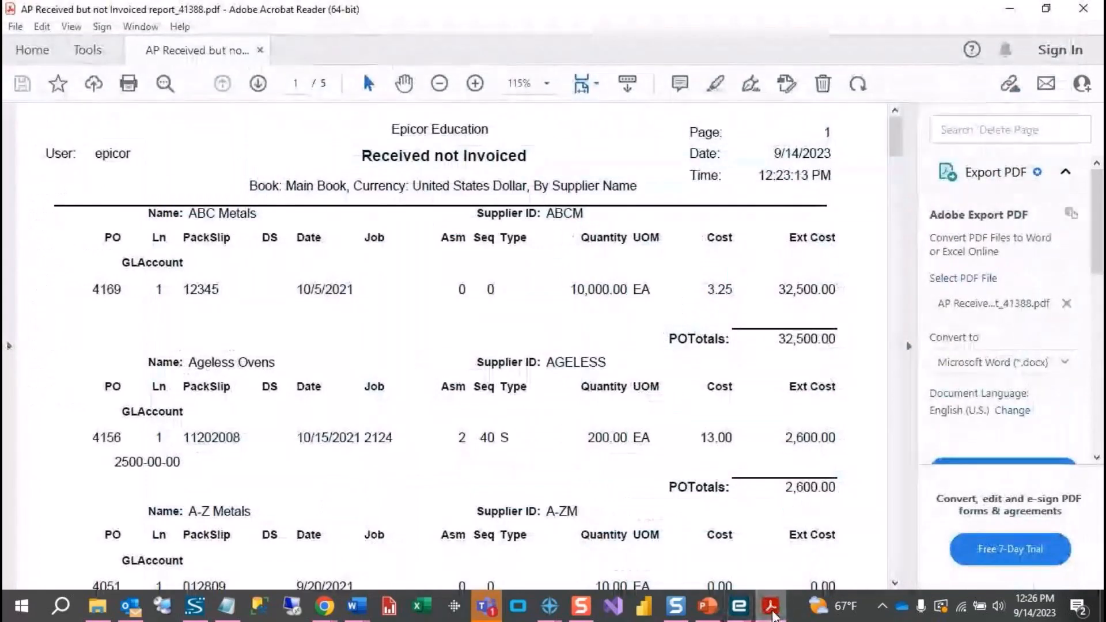
pyautogui.click(772, 613)
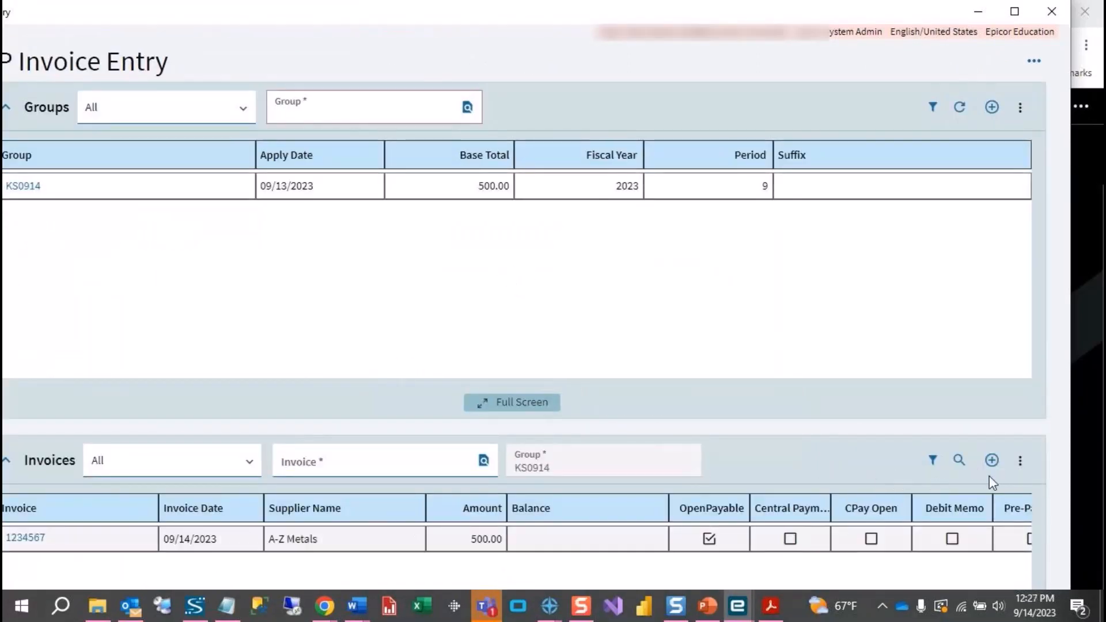
# - Start a new invoice in group KS0914 and look through the Received not Invoiced report in Adobe Acrobat Reader for a purchase order
pyautogui.click(994, 461)
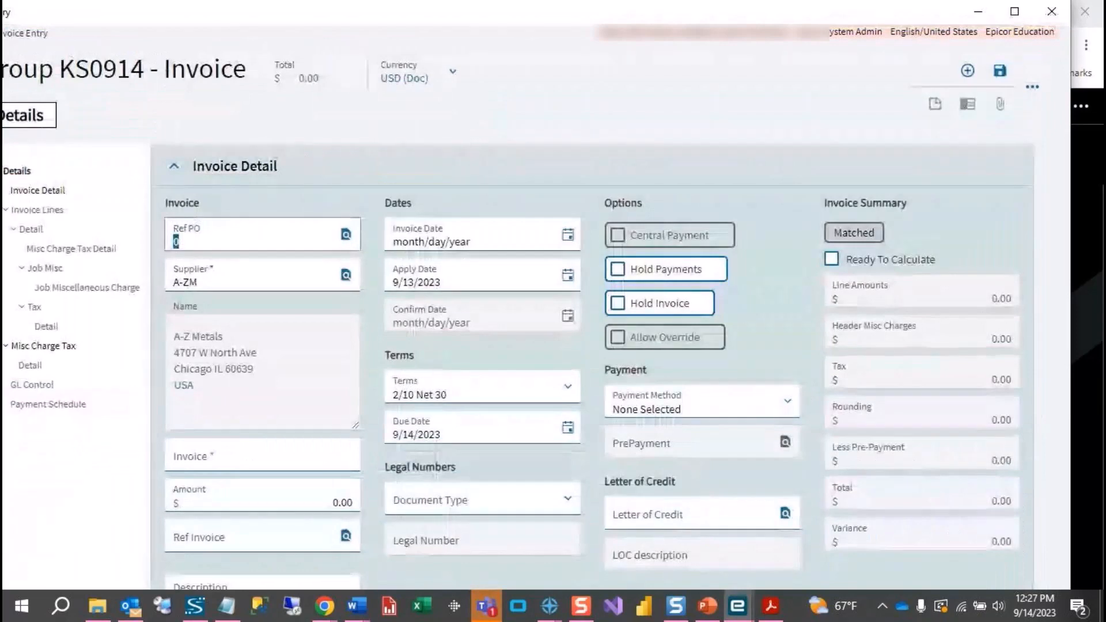
pyautogui.click(772, 606)
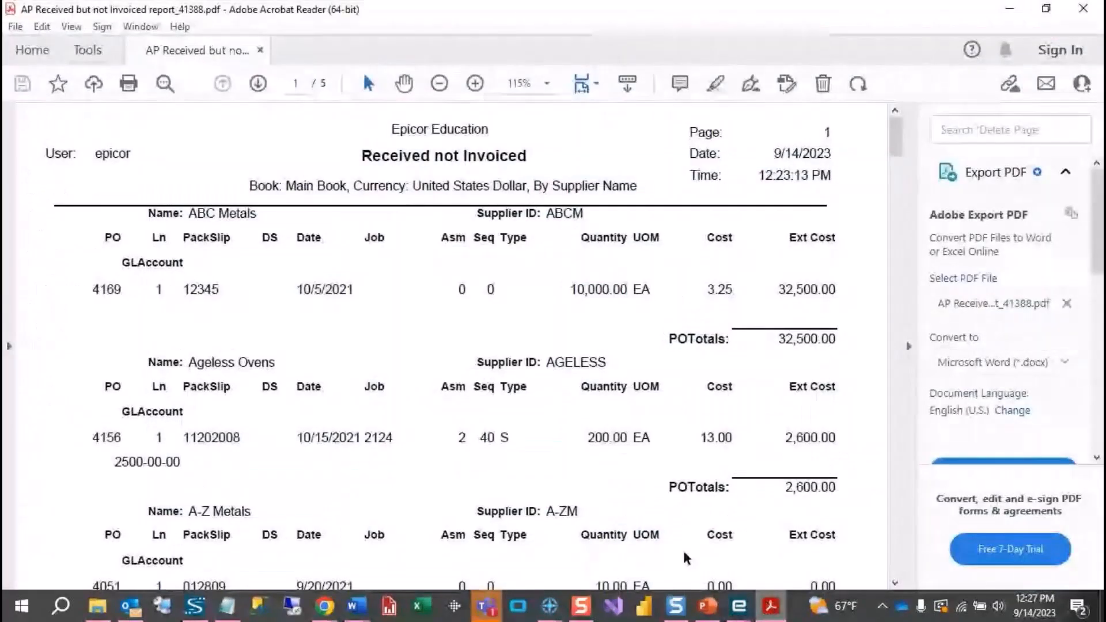
pyautogui.scroll(-3, 562, 487)
pyautogui.scroll(-6, 561, 490)
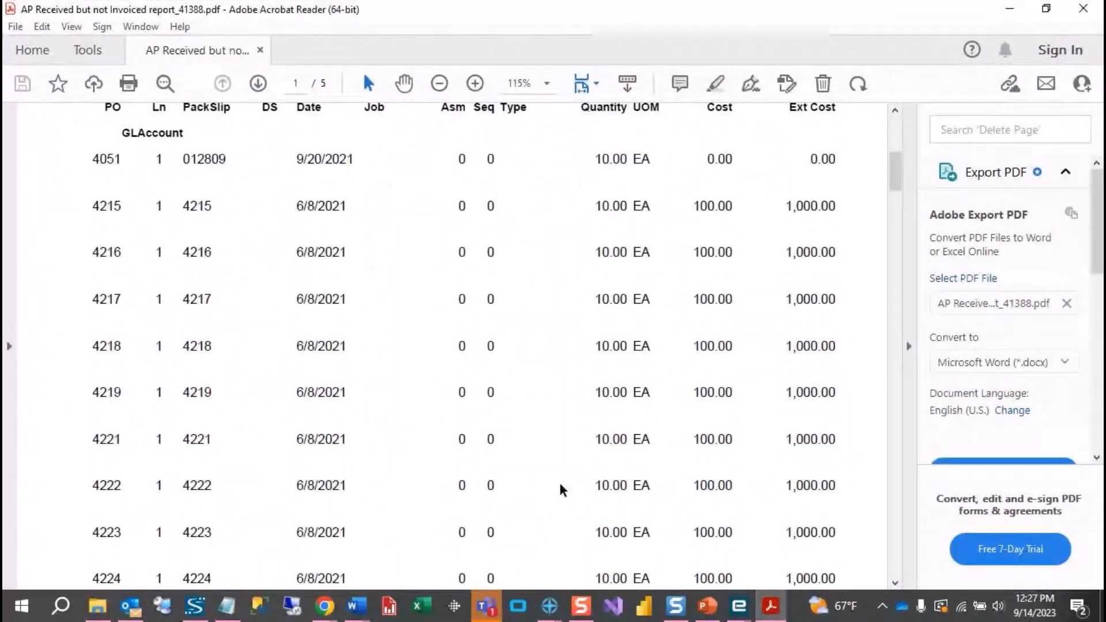
pyautogui.scroll(-4, 562, 489)
pyautogui.scroll(-6, 562, 490)
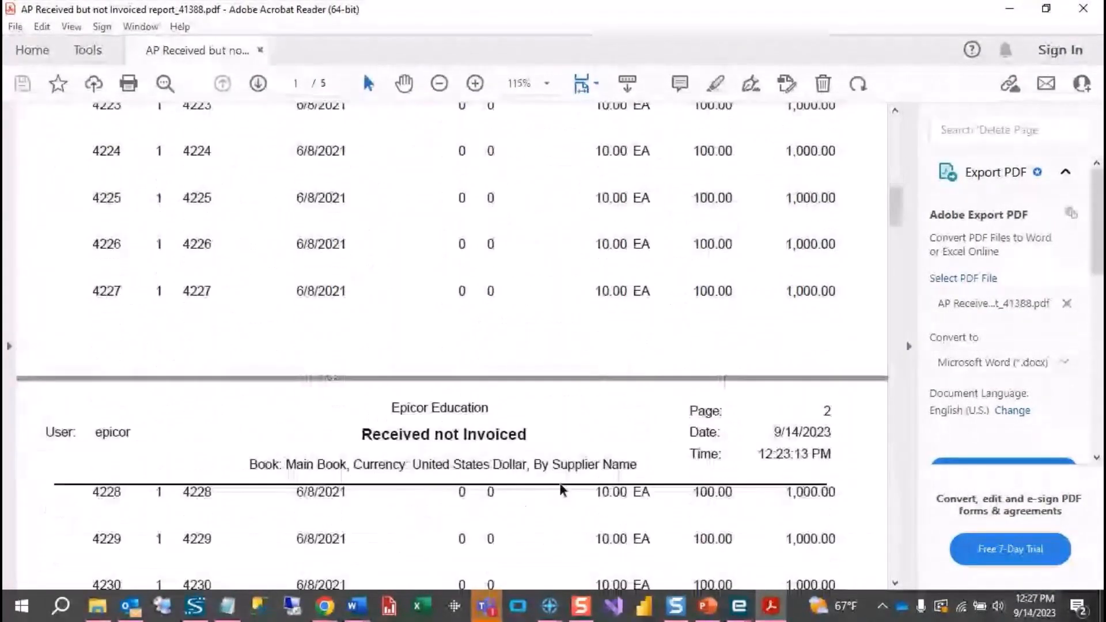
pyautogui.scroll(9, 559, 483)
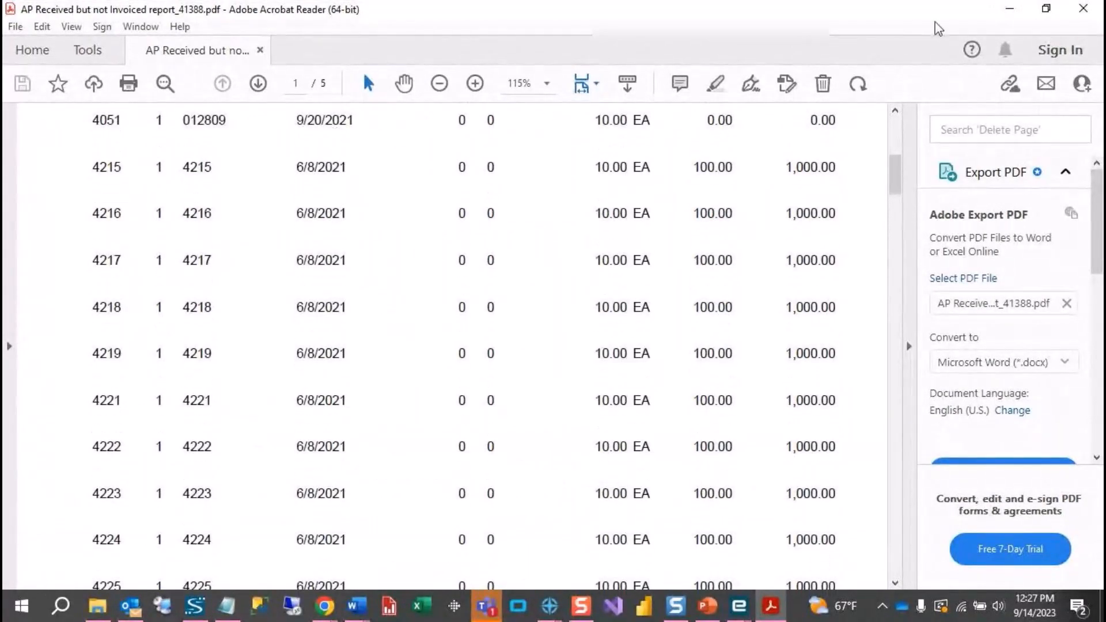
pyautogui.click(1010, 8)
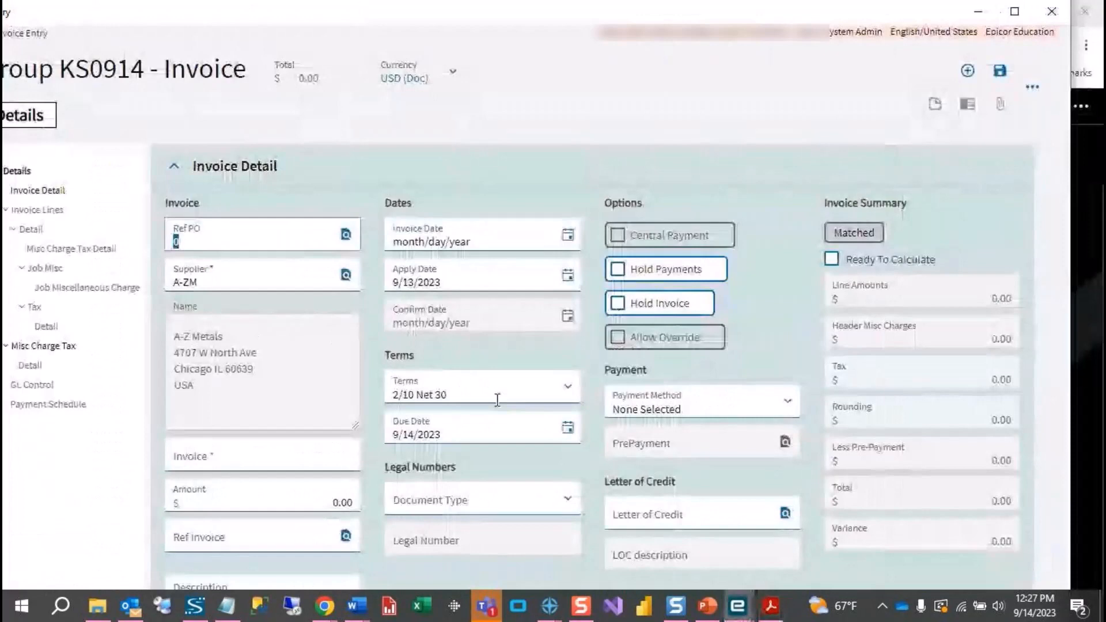
# - Enter the reference PO number on the new invoice and set the supplier to GLEN
pyautogui.write('4186')
pyautogui.press('Tab')
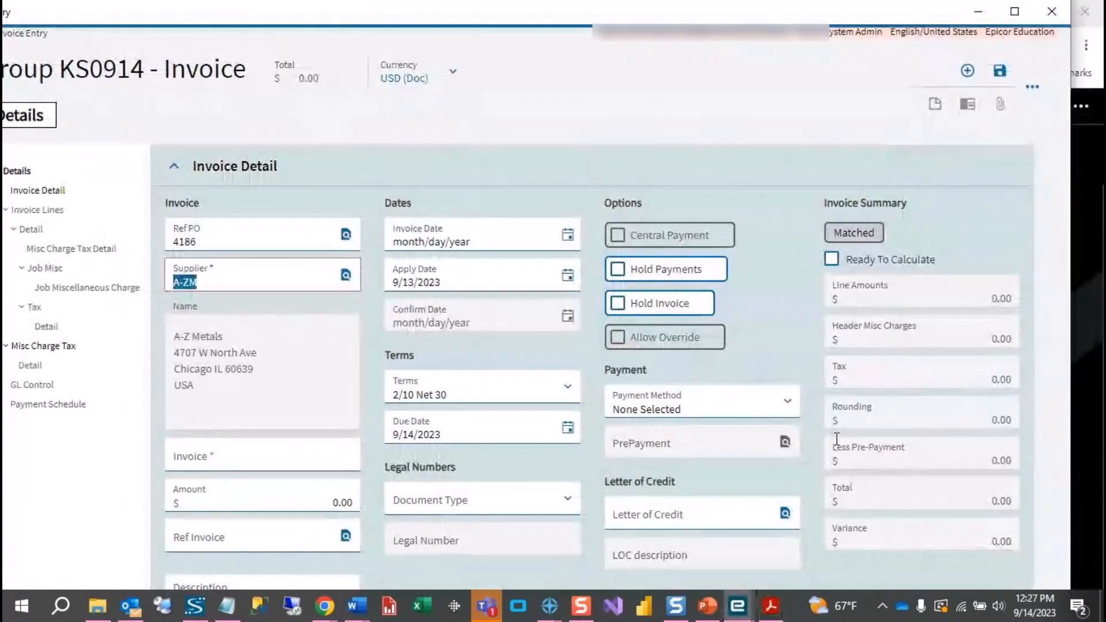
pyautogui.write('GLEN')
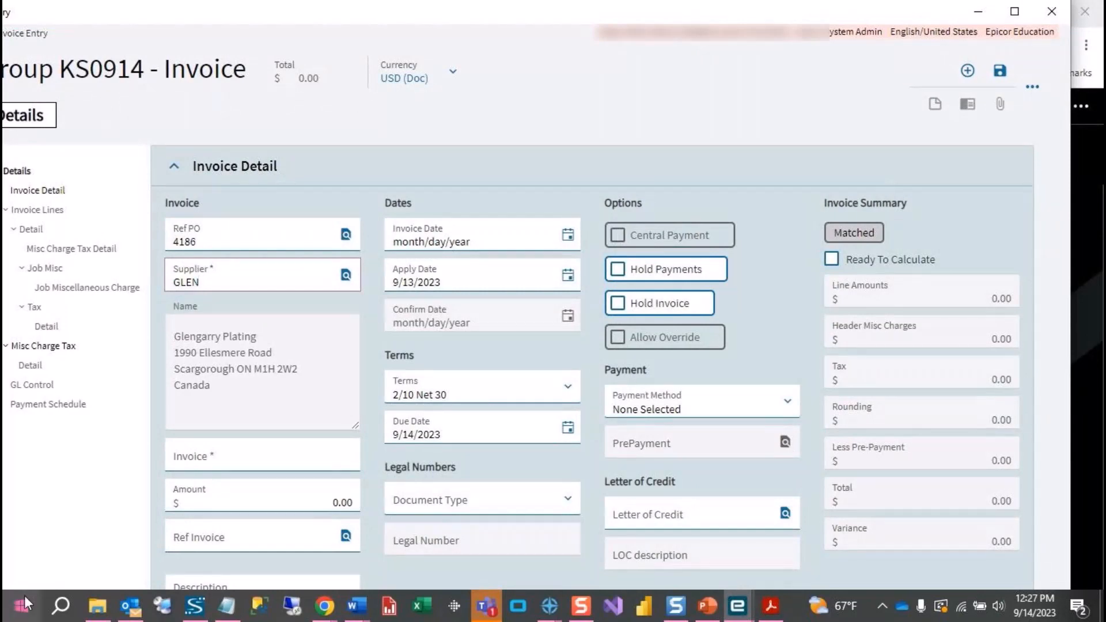
# - Set the new invoice's number to 456444 and its amount to 6,250.00
pyautogui.click(278, 453)
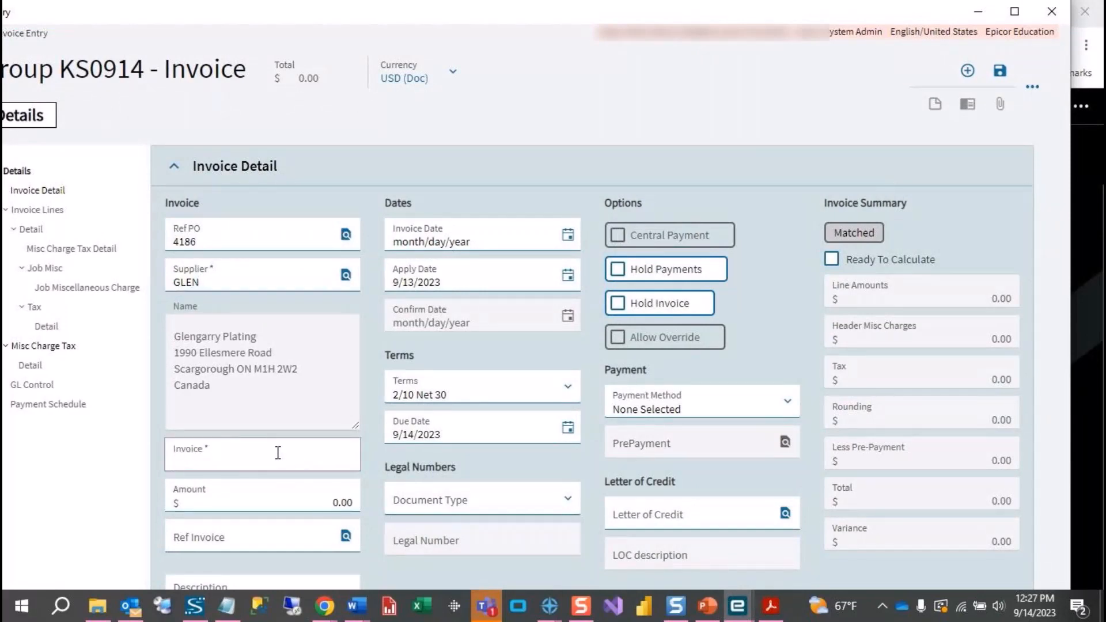
pyautogui.write('456444')
pyautogui.press('Tab')
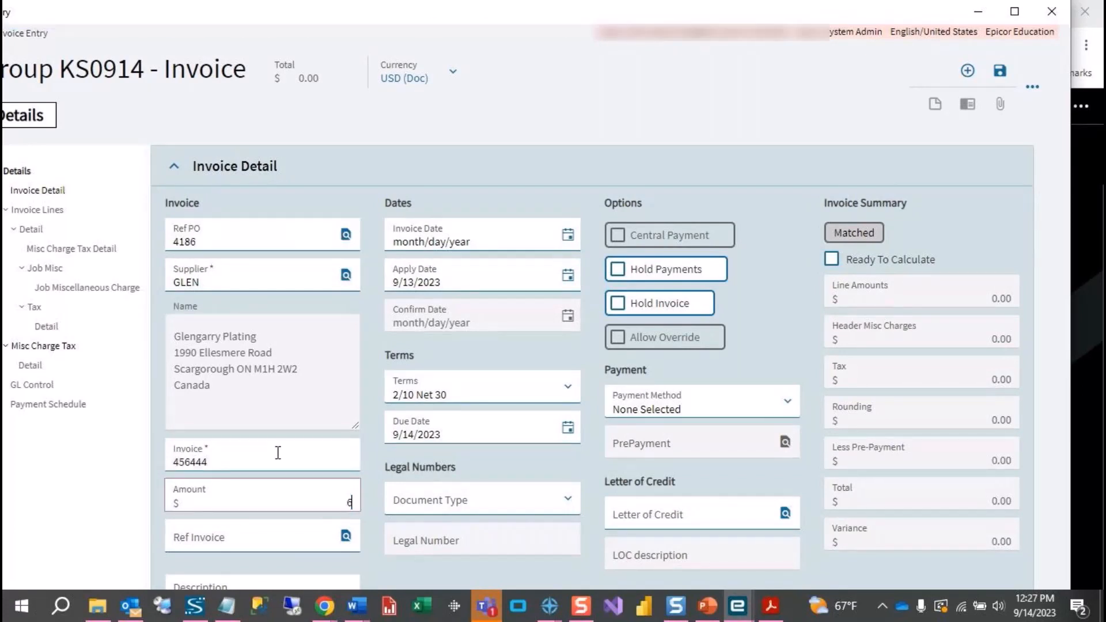
pyautogui.write('6250.00')
pyautogui.press('Tab')
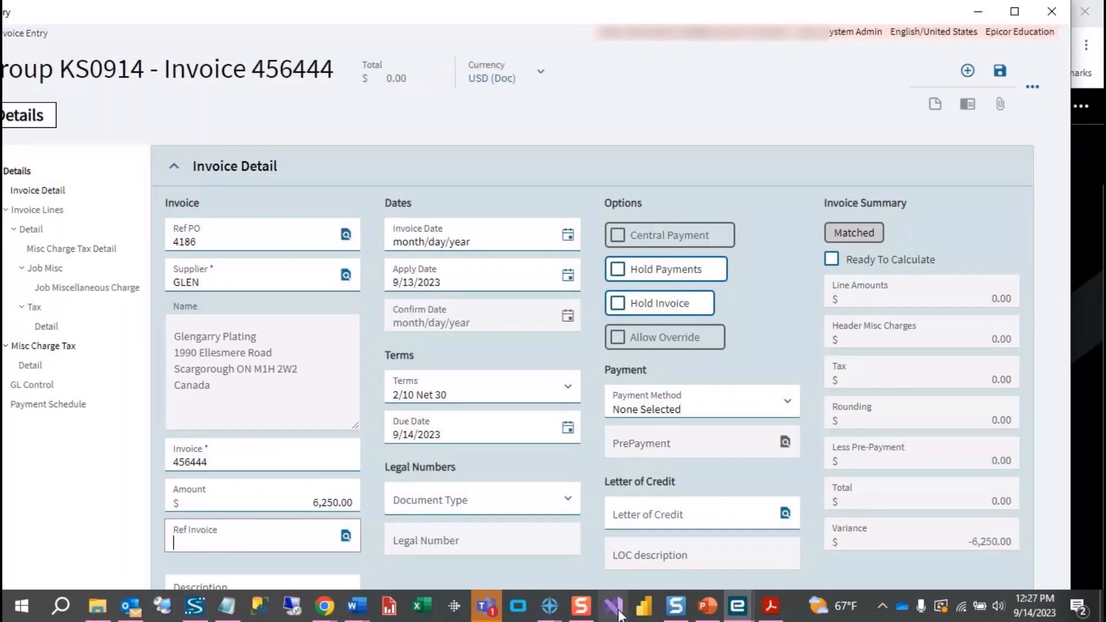
# - Check the Glengarry Plating receipt's extended cost, PO, line and packing slip in the Received not Invoiced report in Adobe Acrobat Reader
pyautogui.click(772, 606)
pyautogui.scroll(-2, 588, 455)
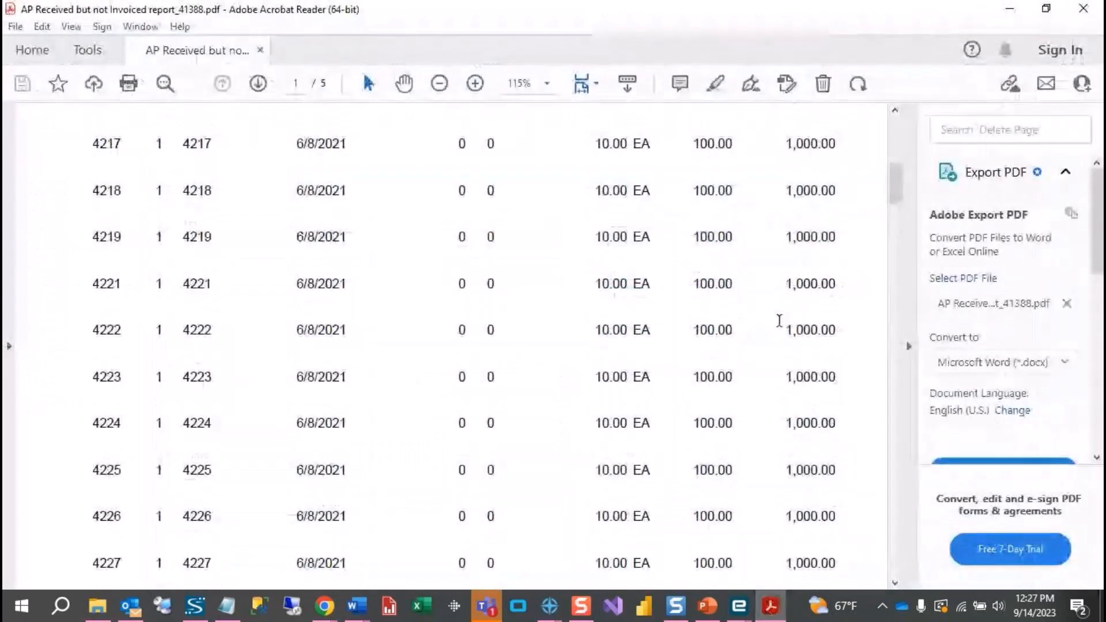
pyautogui.moveTo(901, 212); pyautogui.dragTo(894, 353)
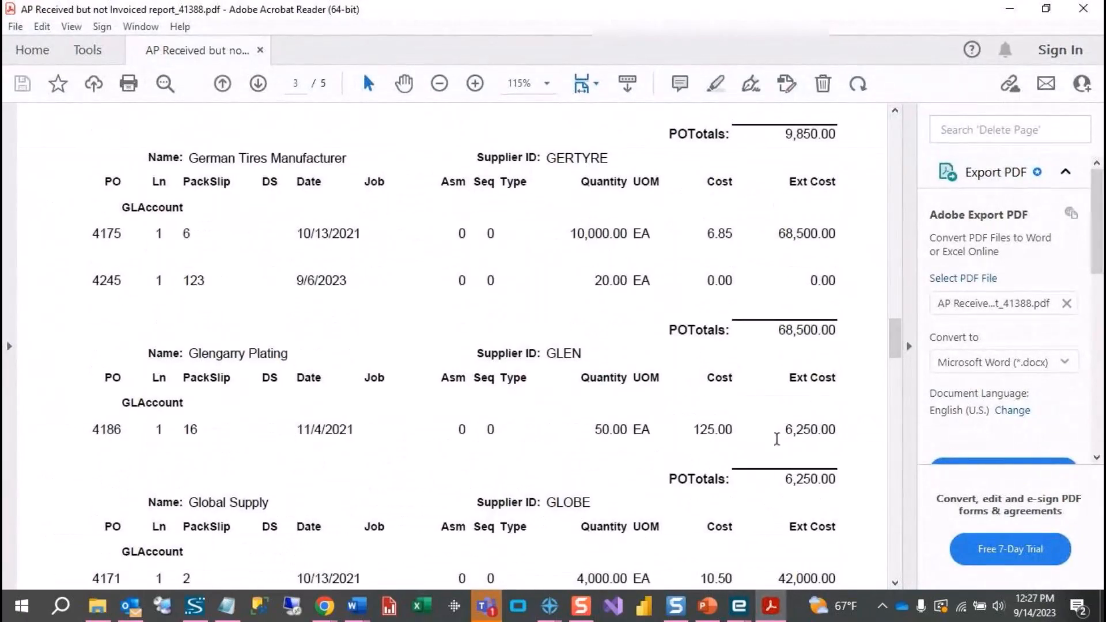
pyautogui.moveTo(777, 439); pyautogui.dragTo(853, 437)
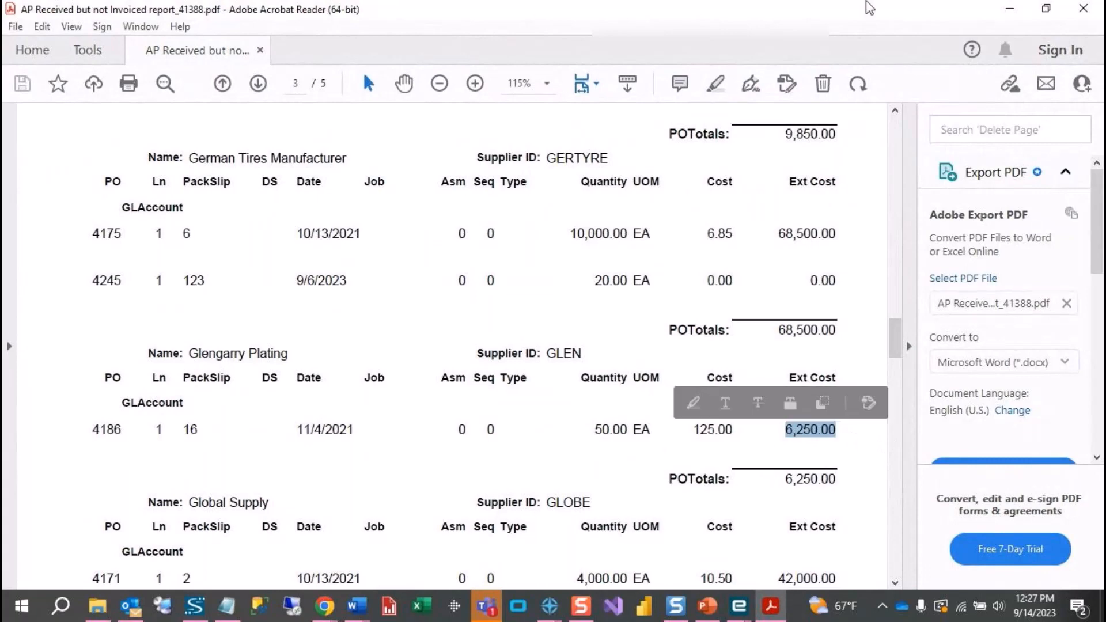
pyautogui.moveTo(91, 430); pyautogui.dragTo(178, 432)
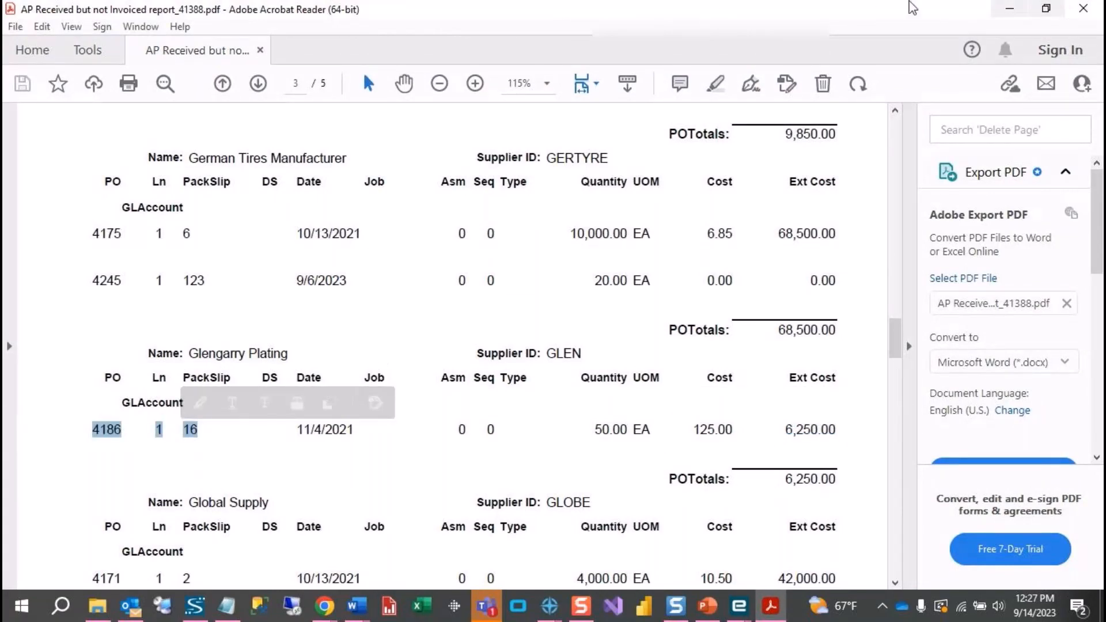
pyautogui.click(1013, 14)
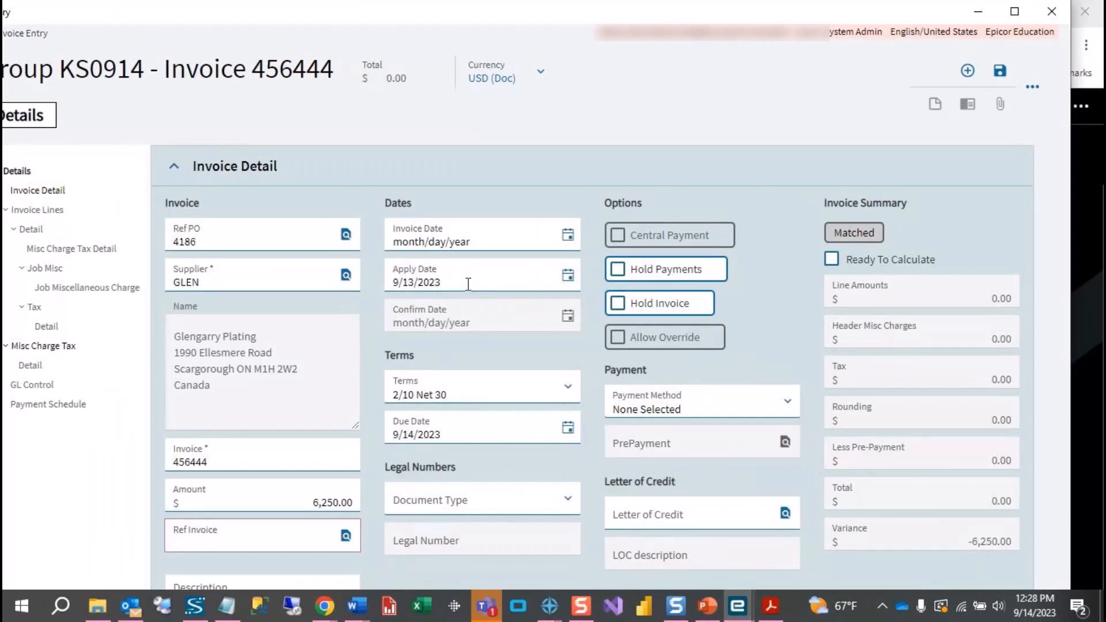
# - Set the invoice date of invoice 456444 to 9/14/2023 and save the invoice header
pyautogui.click(568, 235)
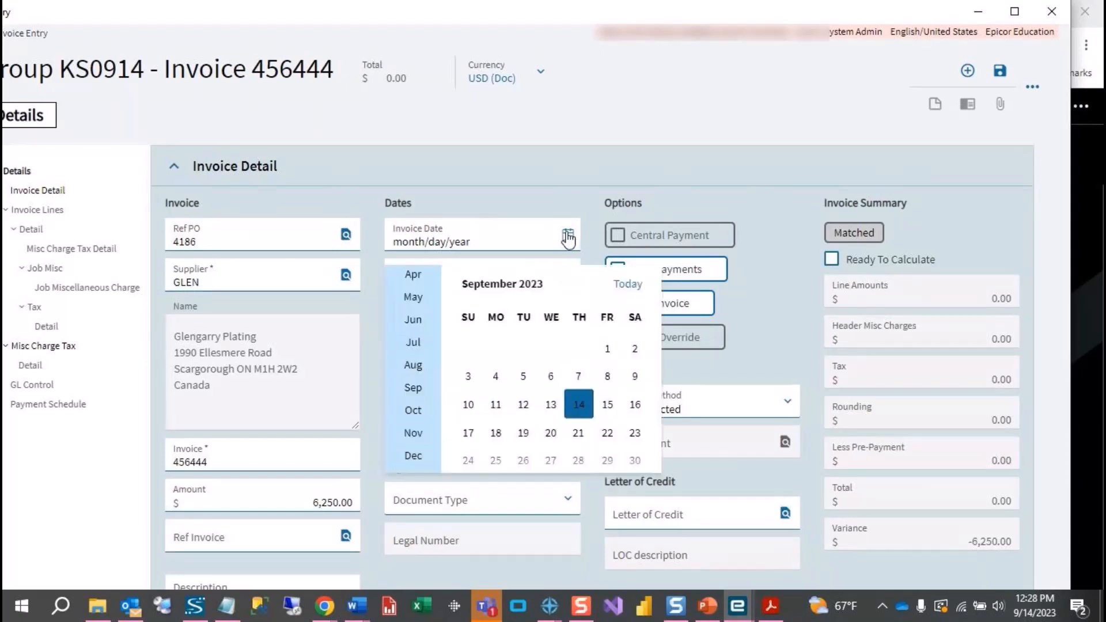
pyautogui.click(577, 411)
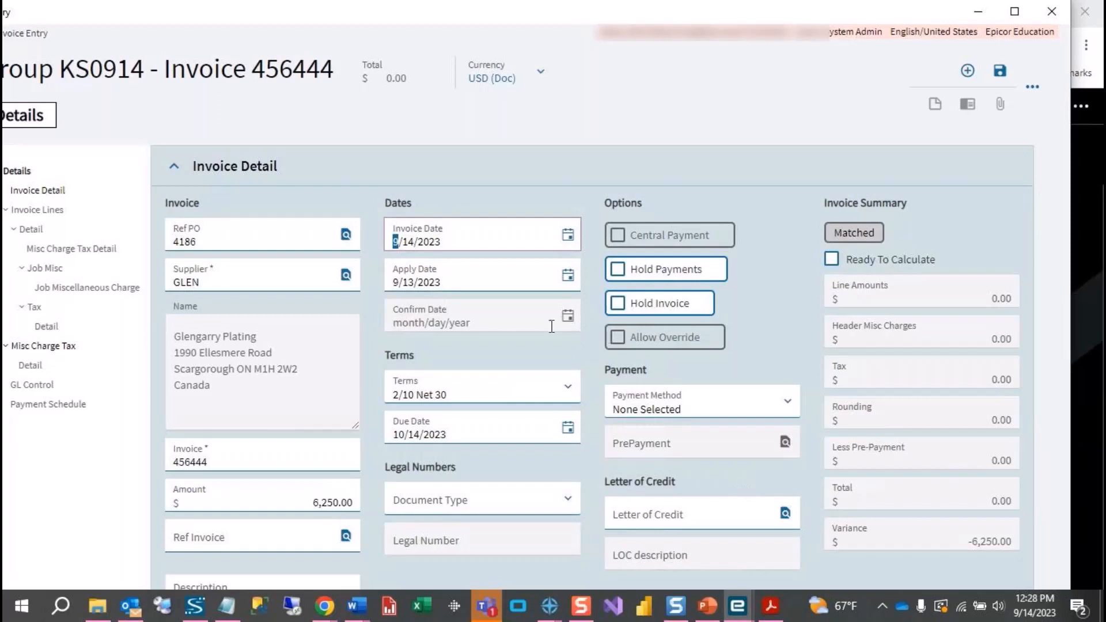
pyautogui.click(1000, 72)
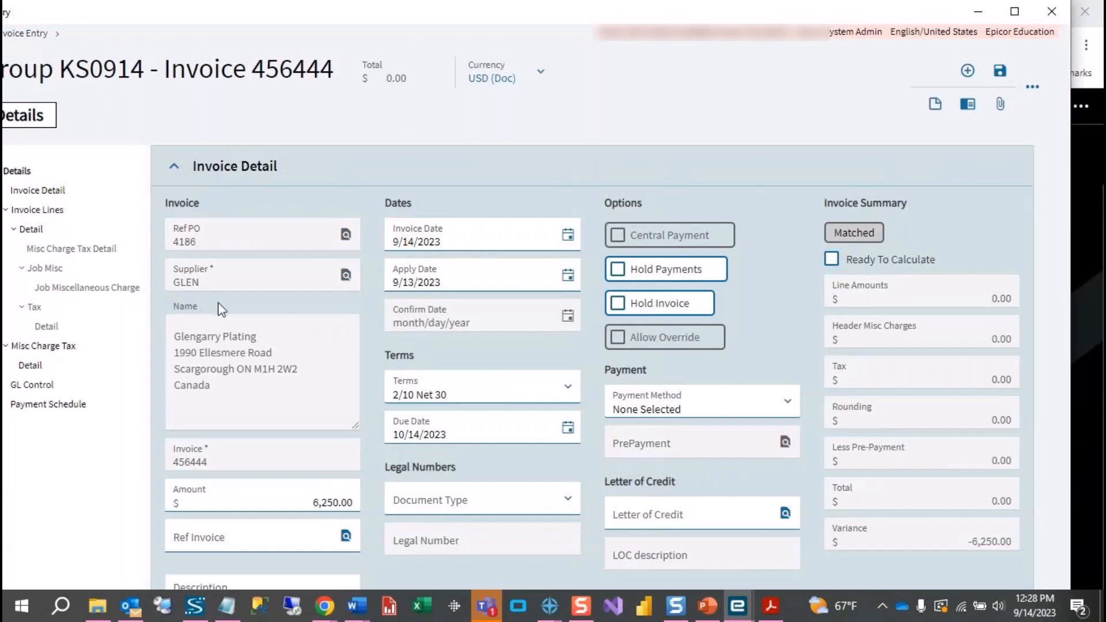
# - Add a receipt line to invoice 456444 from the uninvoiced 5/16" X 3/4" bolt receipt on packing slip 16
pyautogui.click(174, 167)
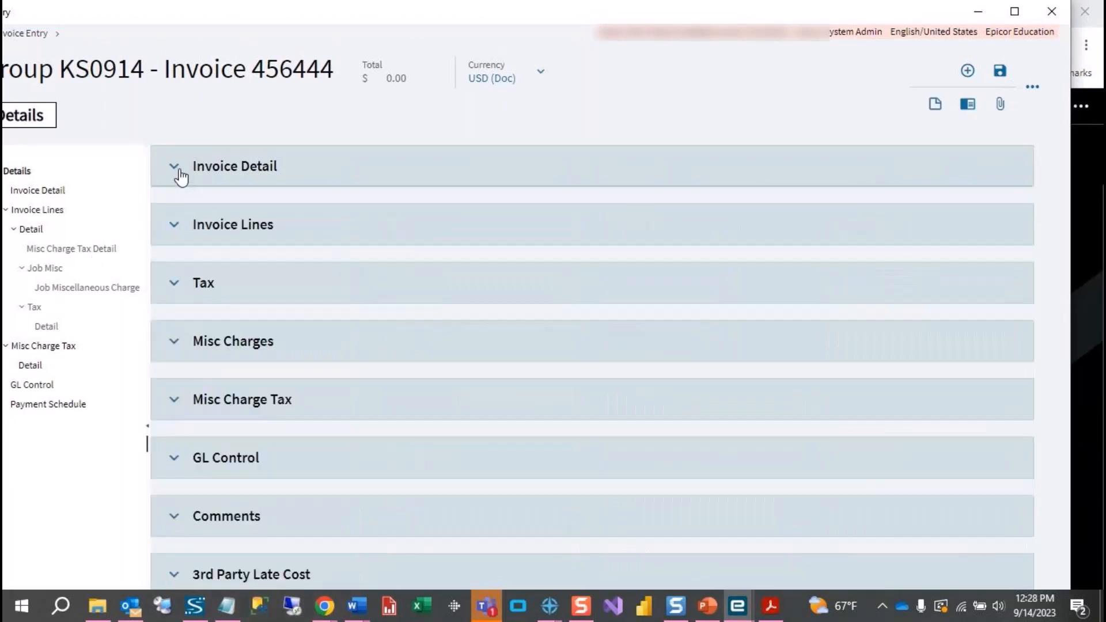
pyautogui.click(176, 233)
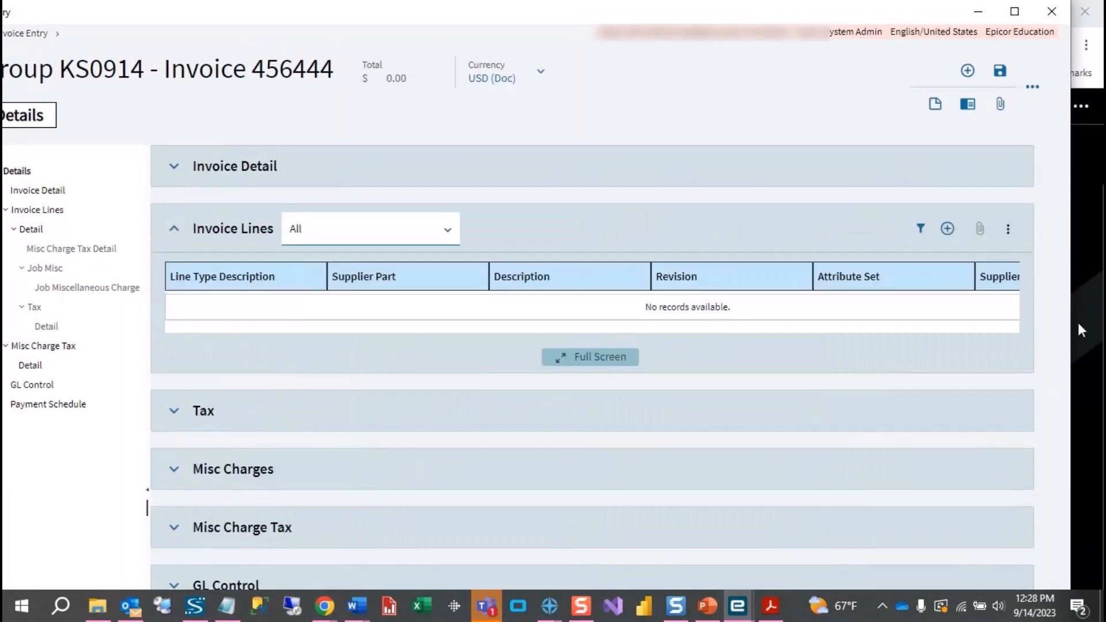
pyautogui.click(1010, 232)
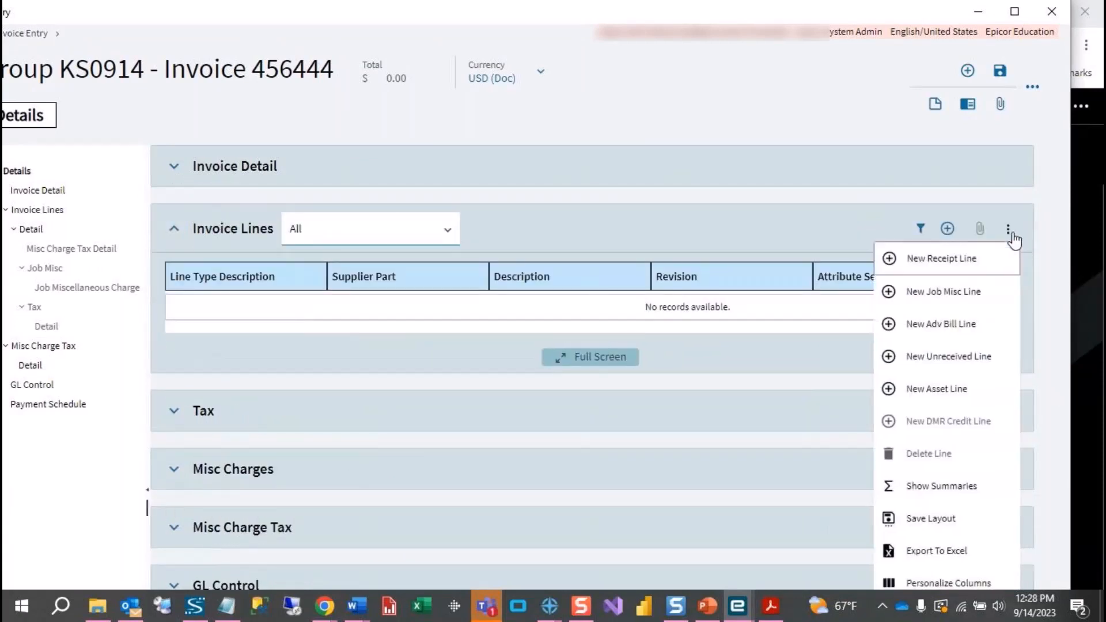
pyautogui.click(960, 258)
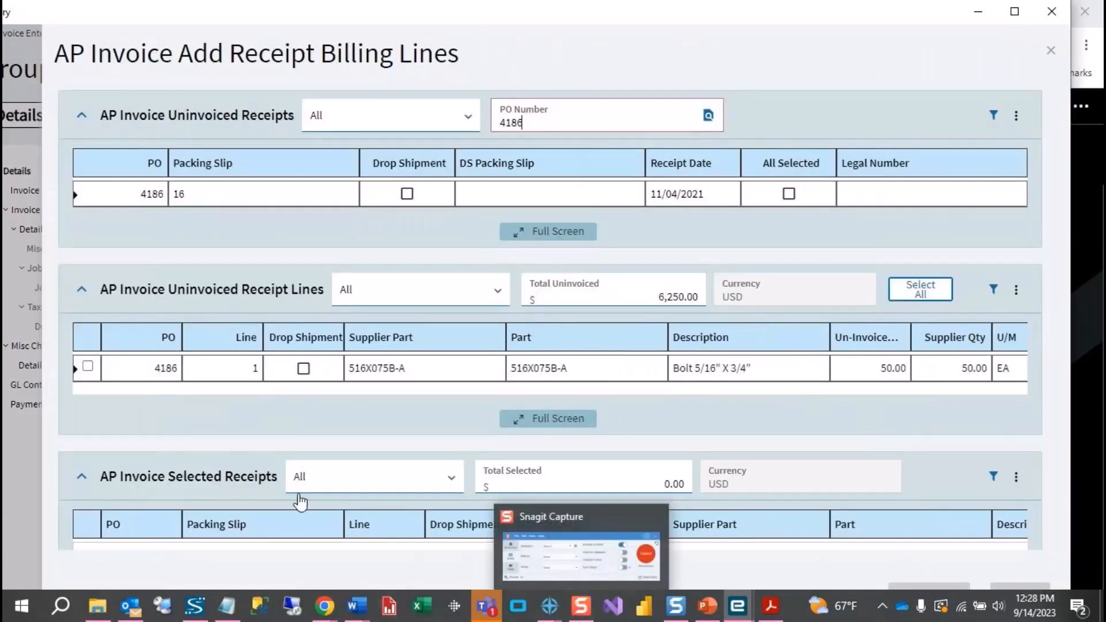
pyautogui.click(88, 367)
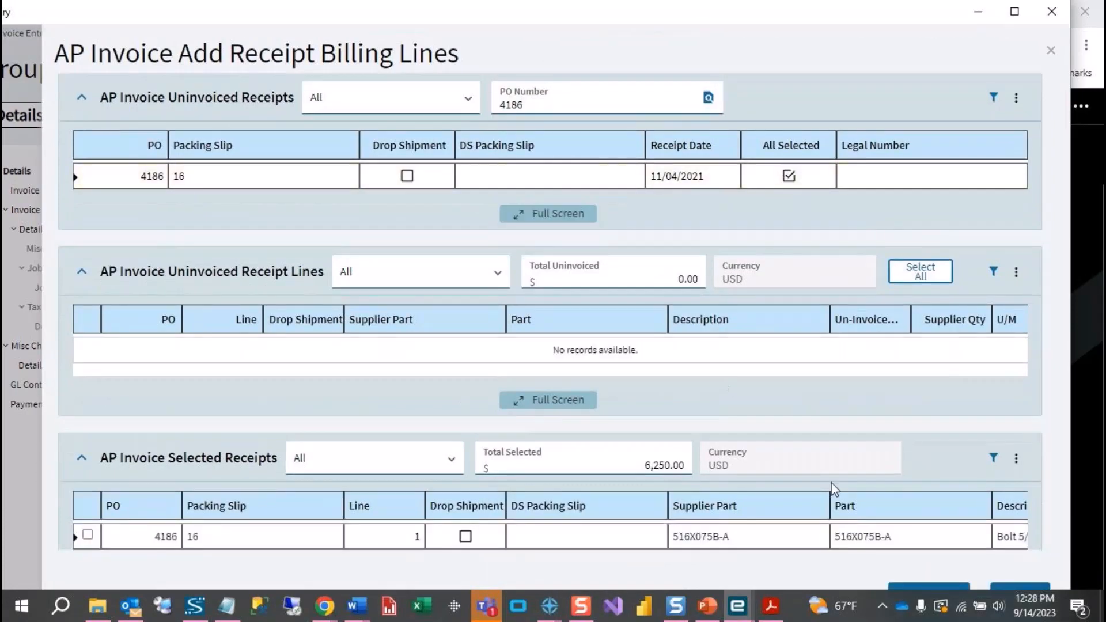
pyautogui.moveTo(640, 6)
pyautogui.mouseDown()
pyautogui.moveTo(653, 96)
pyautogui.moveTo(652, 9)
pyautogui.mouseUp()
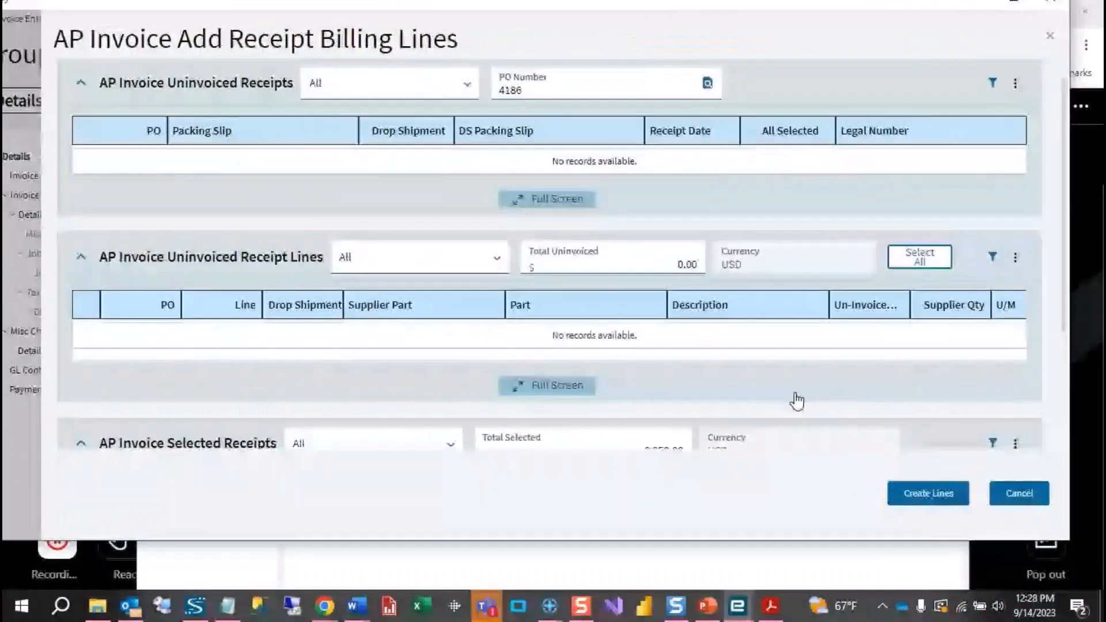
pyautogui.click(927, 494)
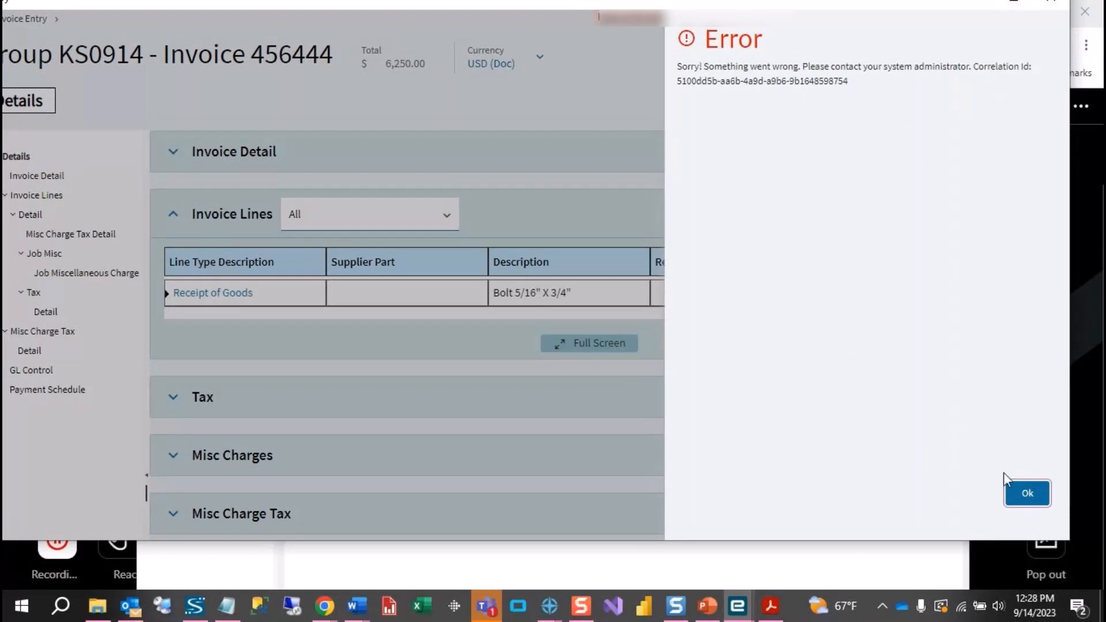
pyautogui.click(1019, 491)
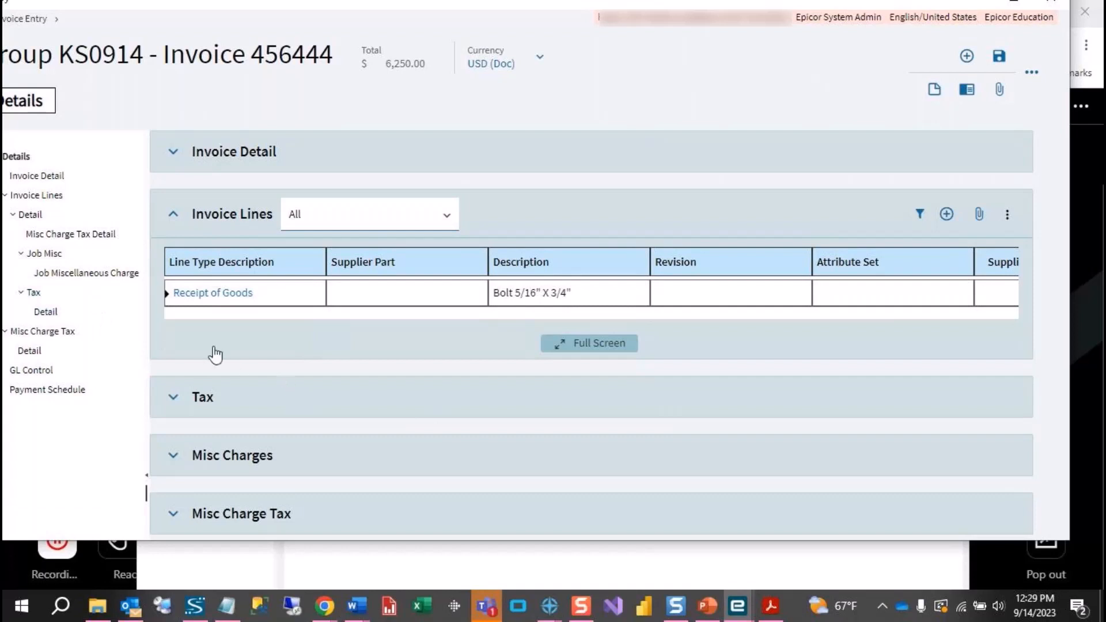
# - Check the line amounts, total and variance in the invoice summary of invoice 456444
pyautogui.moveTo(284, 316); pyautogui.dragTo(198, 331)
pyautogui.click(31, 176)
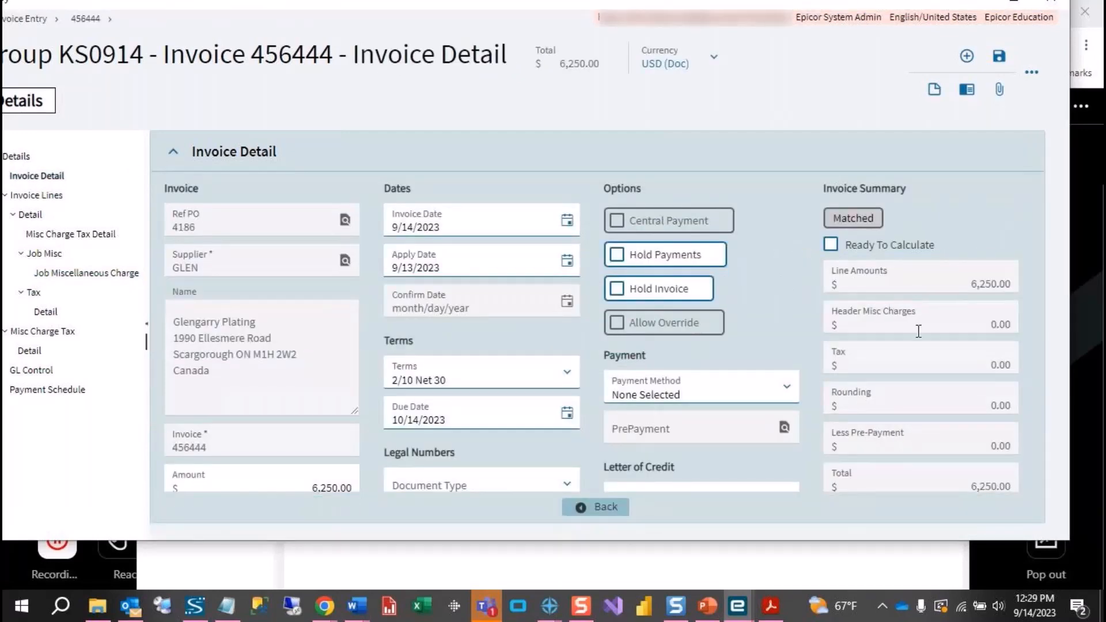
pyautogui.scroll(-2, 926, 392)
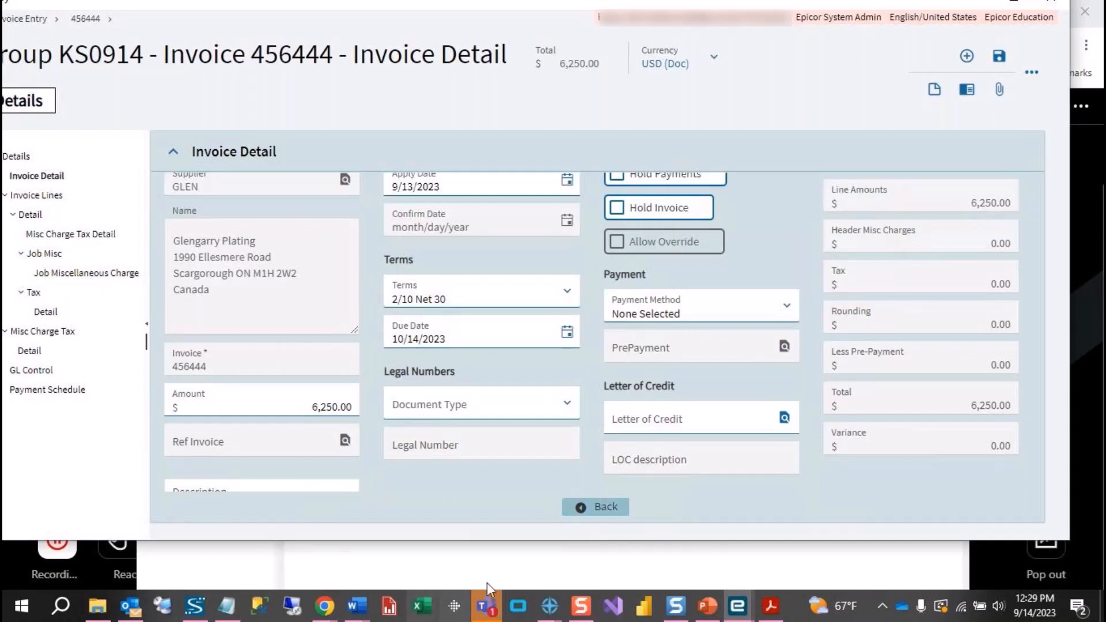
# - Review the Glengarry Plating receipt in the Received not Invoiced report in Adobe Acrobat Reader and return to invoice 456444 in Epicor
pyautogui.click(769, 610)
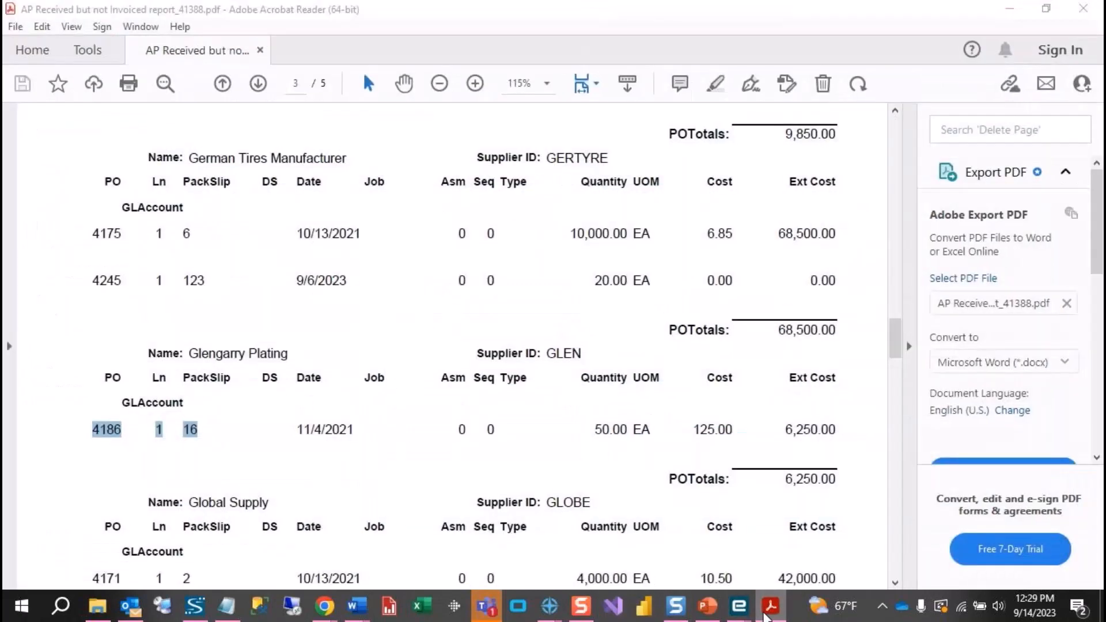
pyautogui.click(769, 609)
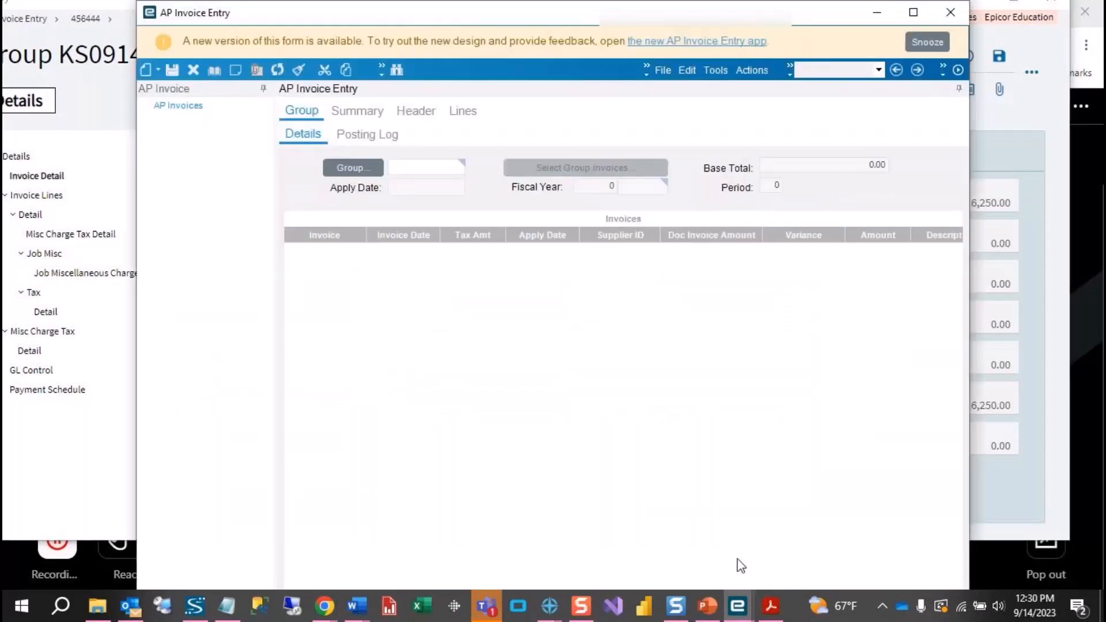
pyautogui.click(870, 4)
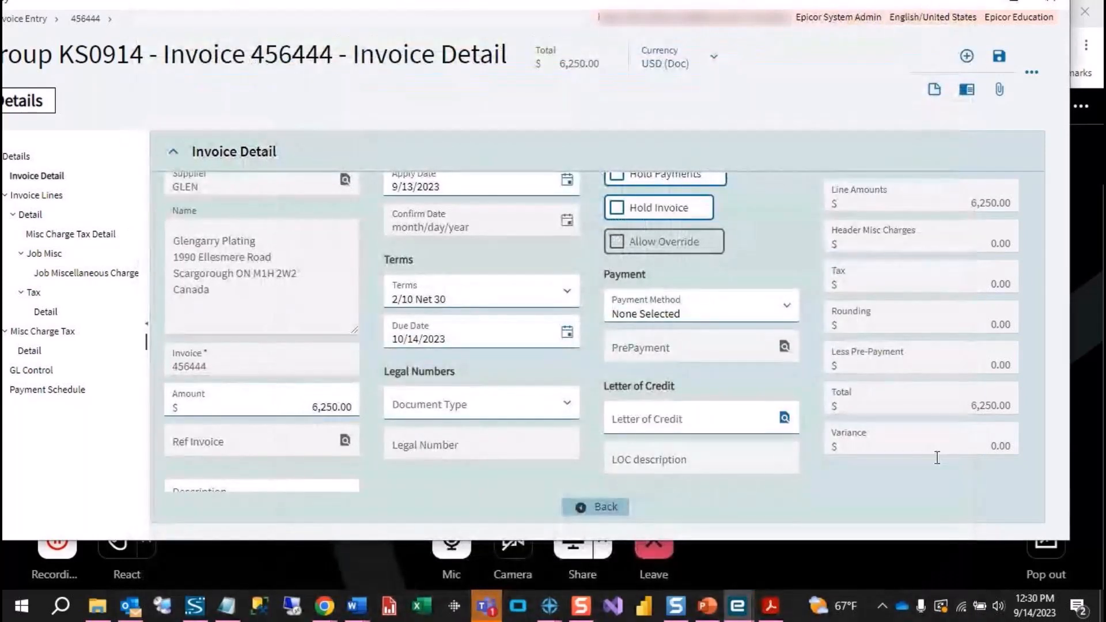
pyautogui.click(770, 608)
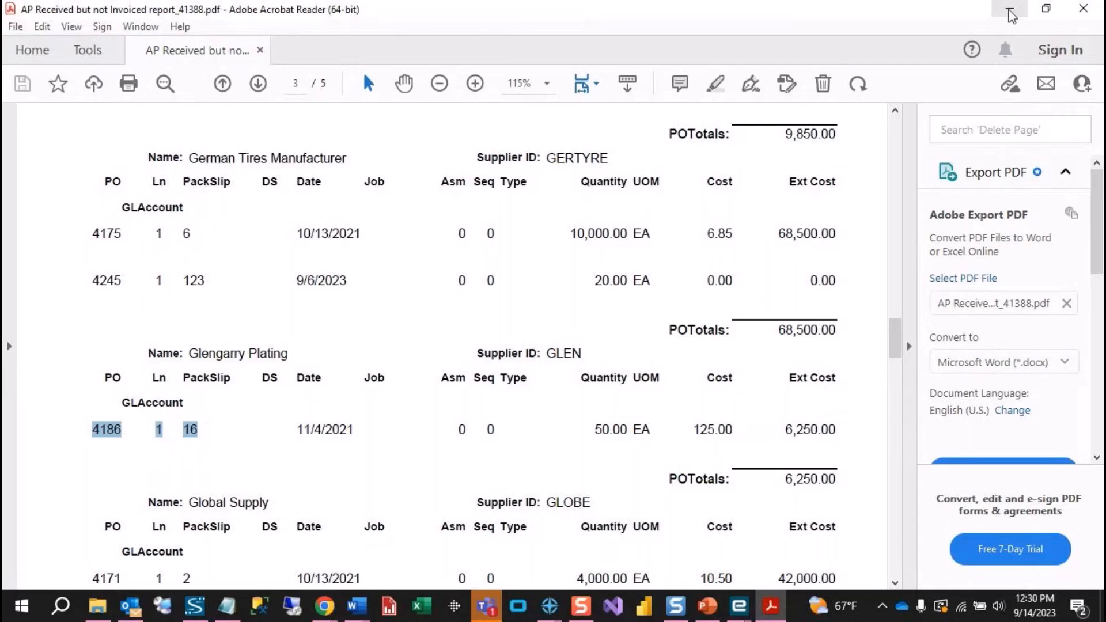
pyautogui.click(1010, 10)
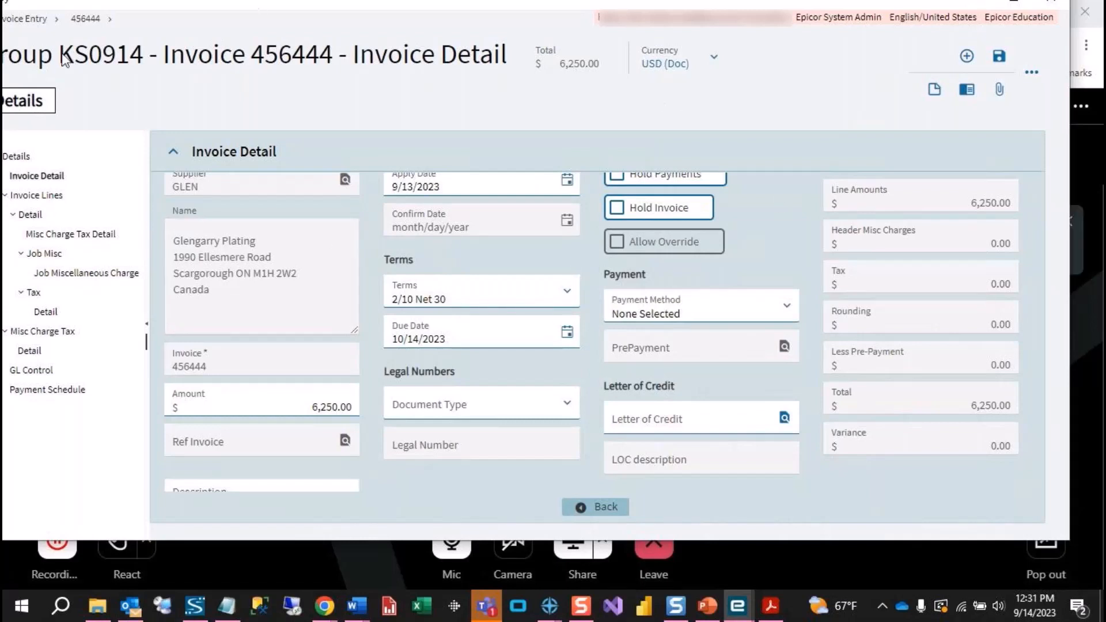
# - Create another invoice in group KS0914 and set its supplier to GLOBE
pyautogui.click(23, 22)
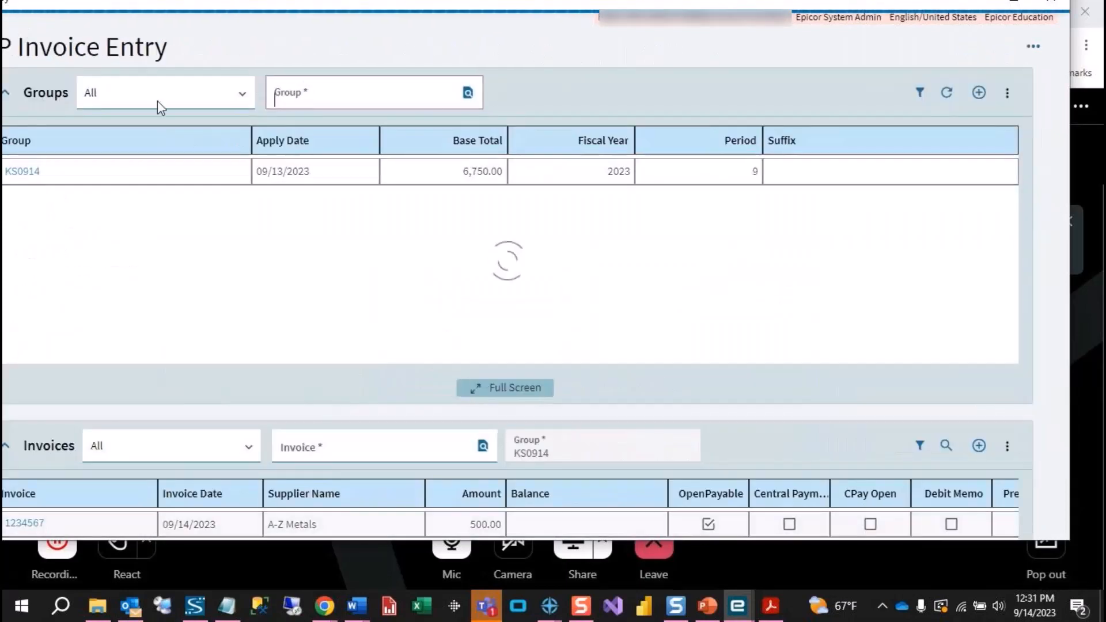
pyautogui.click(991, 449)
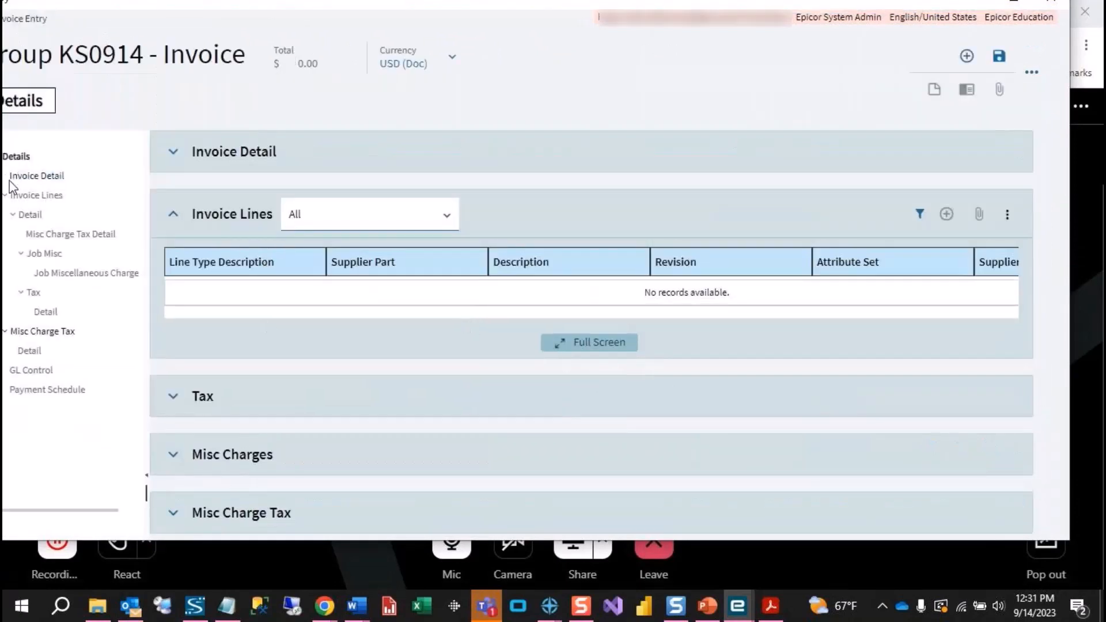
pyautogui.click(173, 154)
pyautogui.click(238, 269)
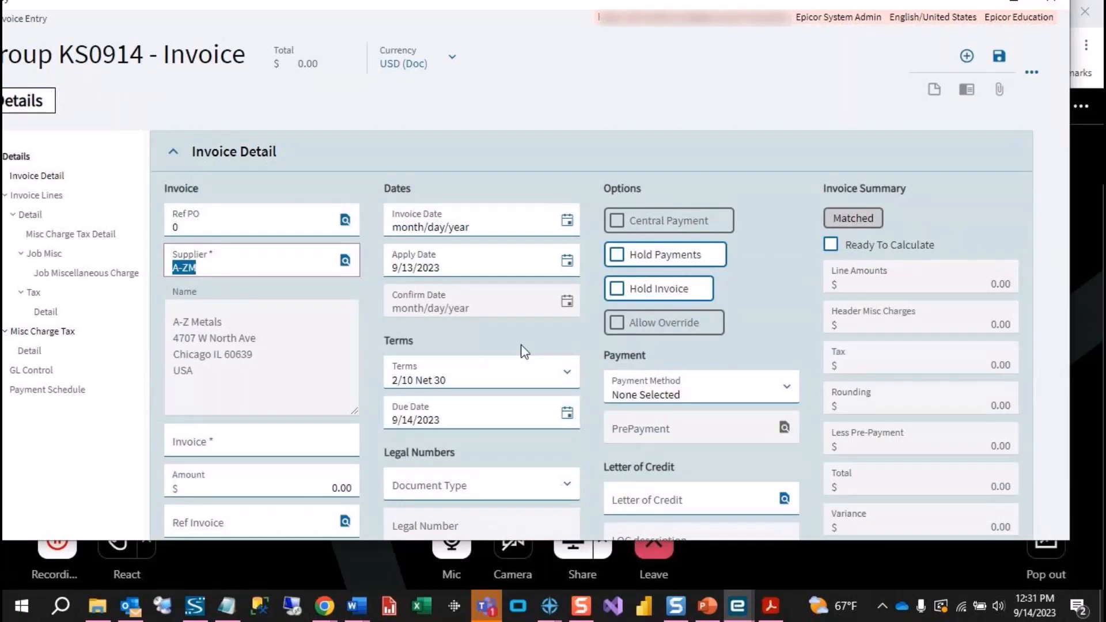
pyautogui.write('GLOBE')
pyautogui.press('Tab')
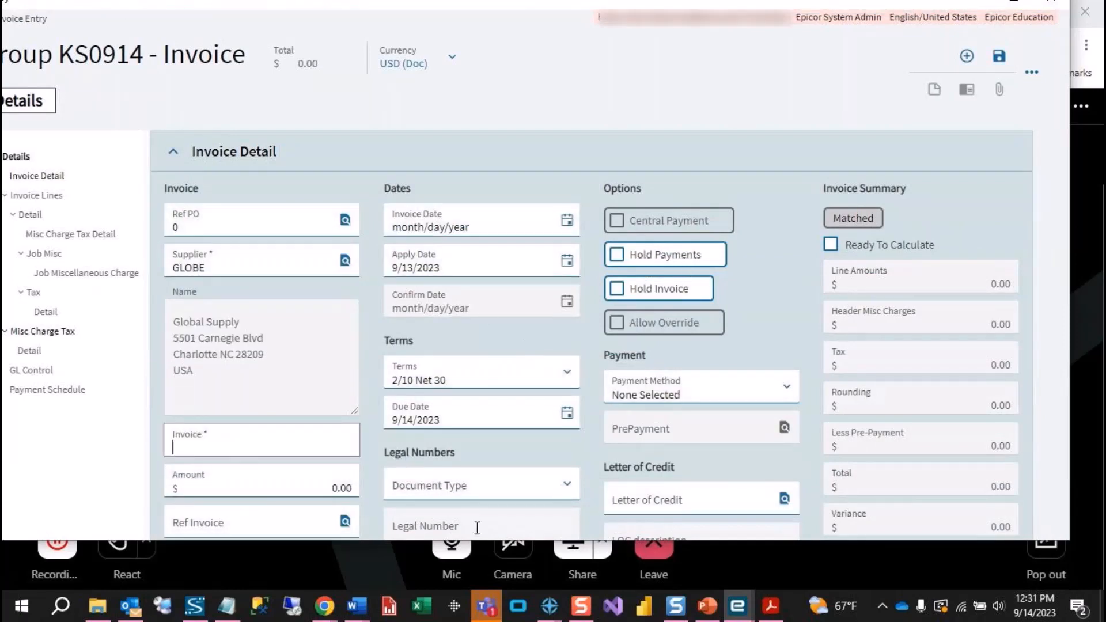
# - Set the Global Supply invoice's number to 446677 and its amount to 12,000.00
pyautogui.write('446677')
pyautogui.press('Tab')
pyautogui.write('12,')
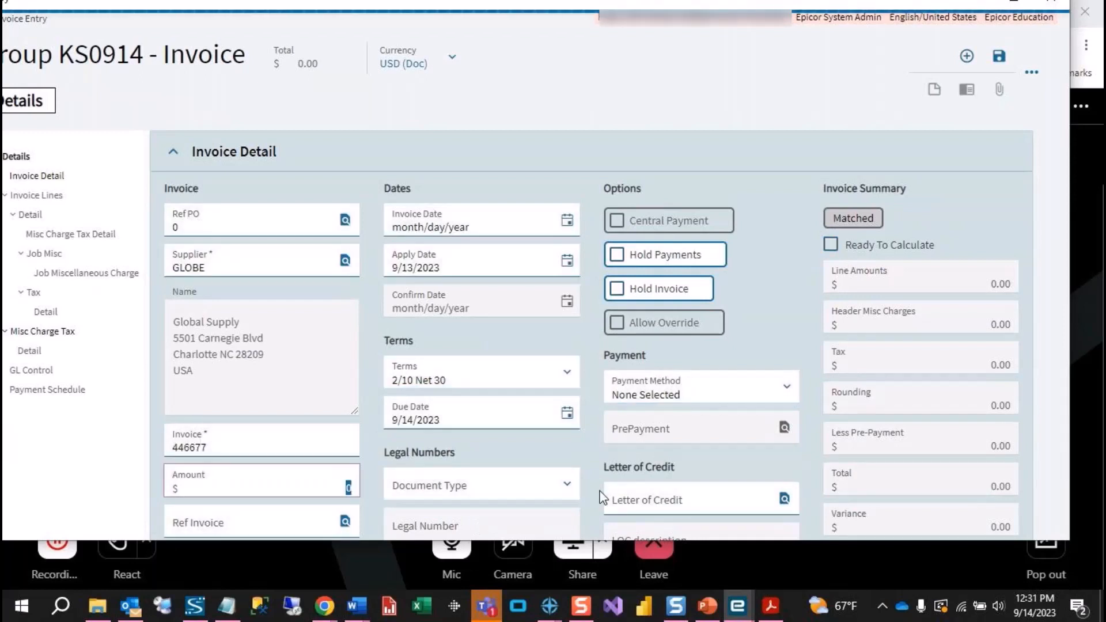
pyautogui.write('00')
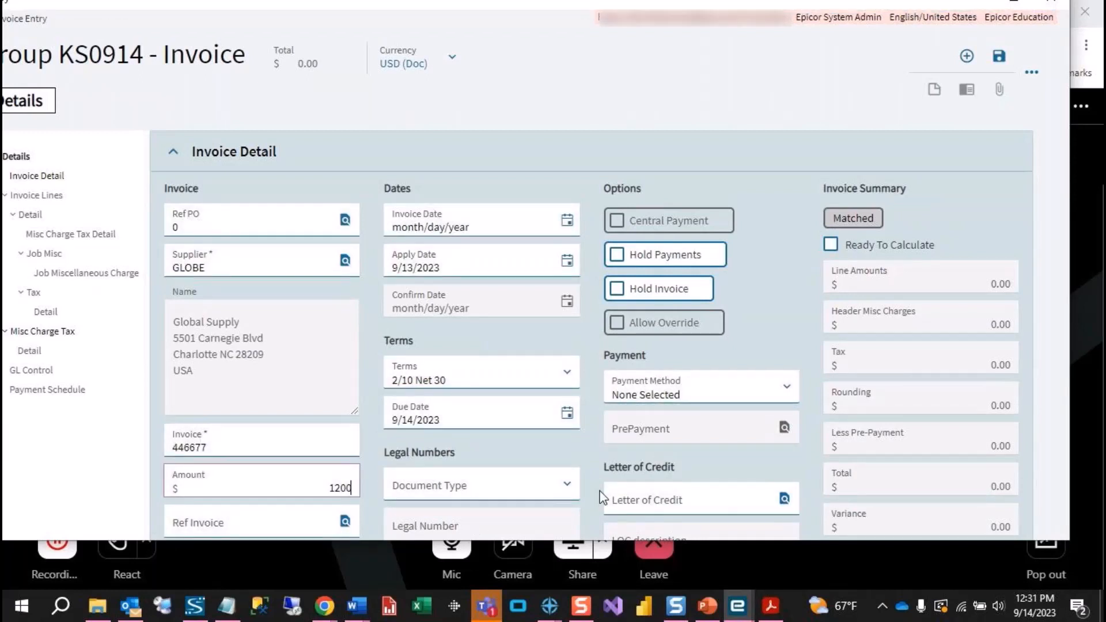
pyautogui.write('0')
pyautogui.press('Tab')
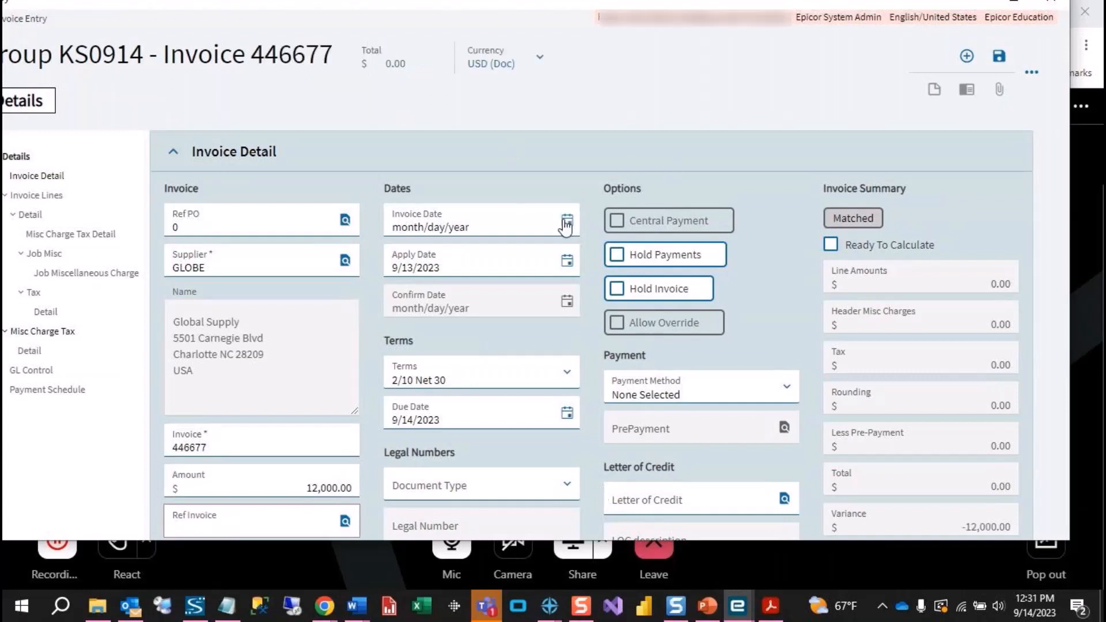
# - Set the invoice date of invoice 446677 to 9/14/2023 and save the invoice header
pyautogui.click(567, 222)
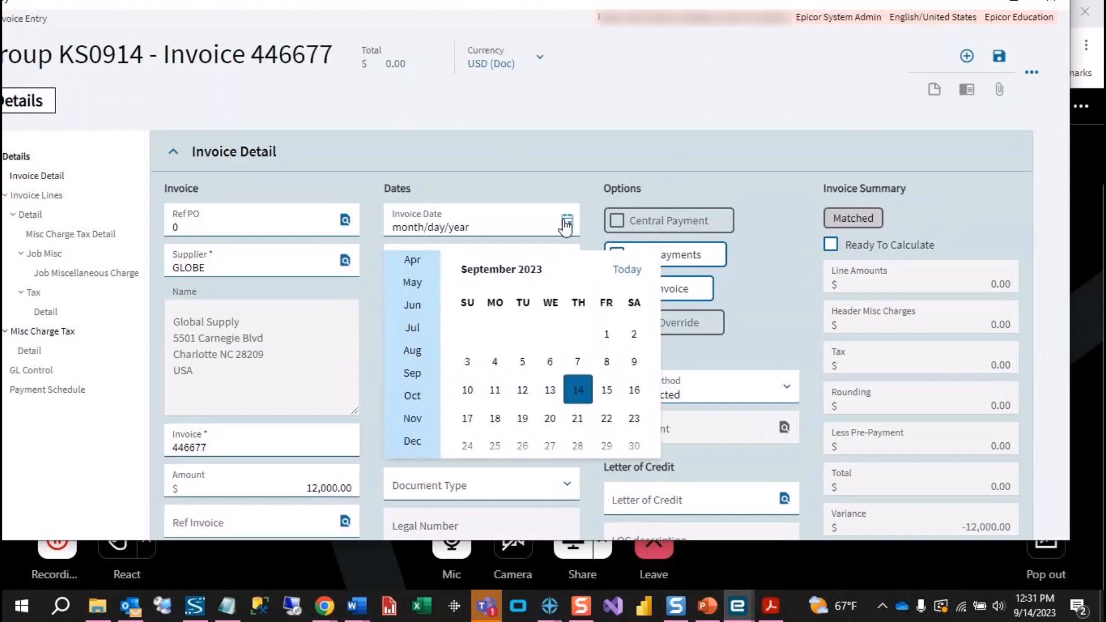
pyautogui.click(590, 397)
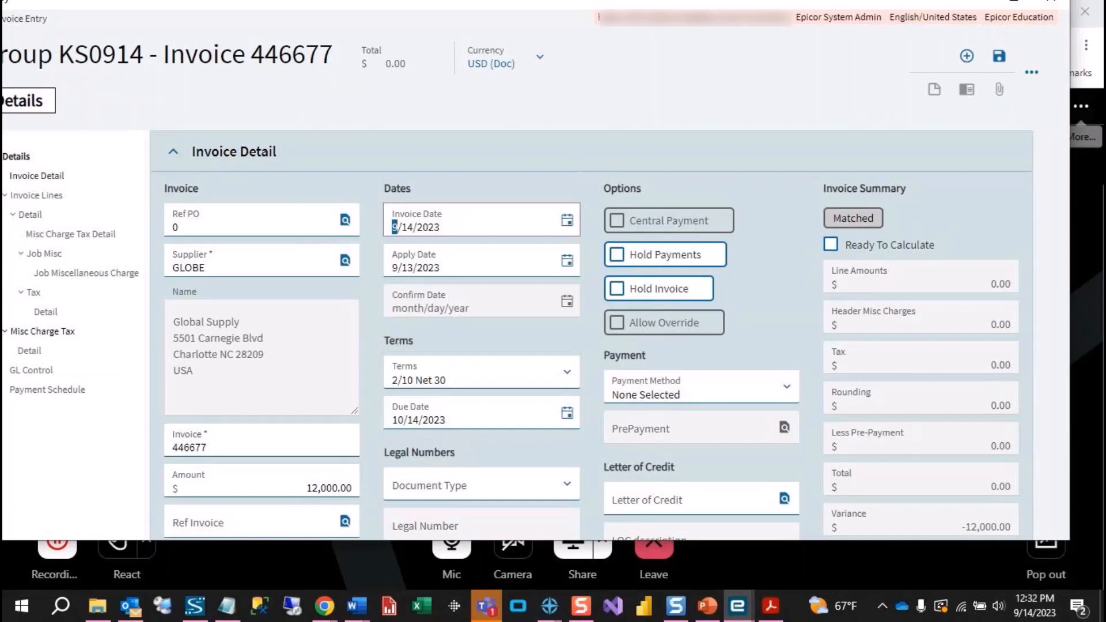
pyautogui.click(999, 56)
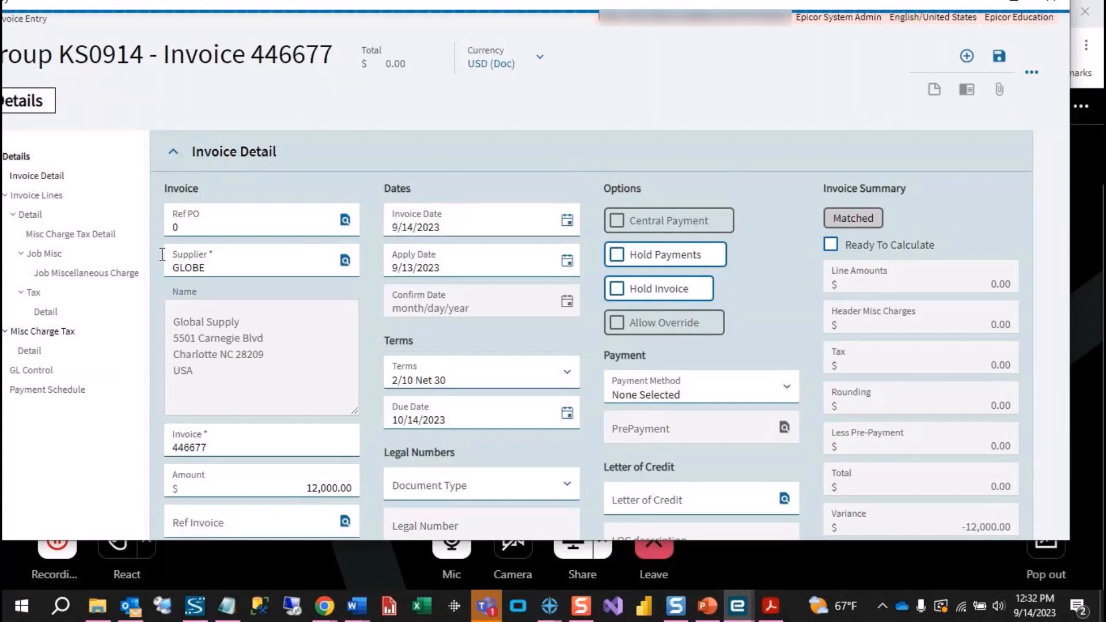
# - Add a miscellaneous billing line to invoice 446677 with the description Expense
pyautogui.click(173, 152)
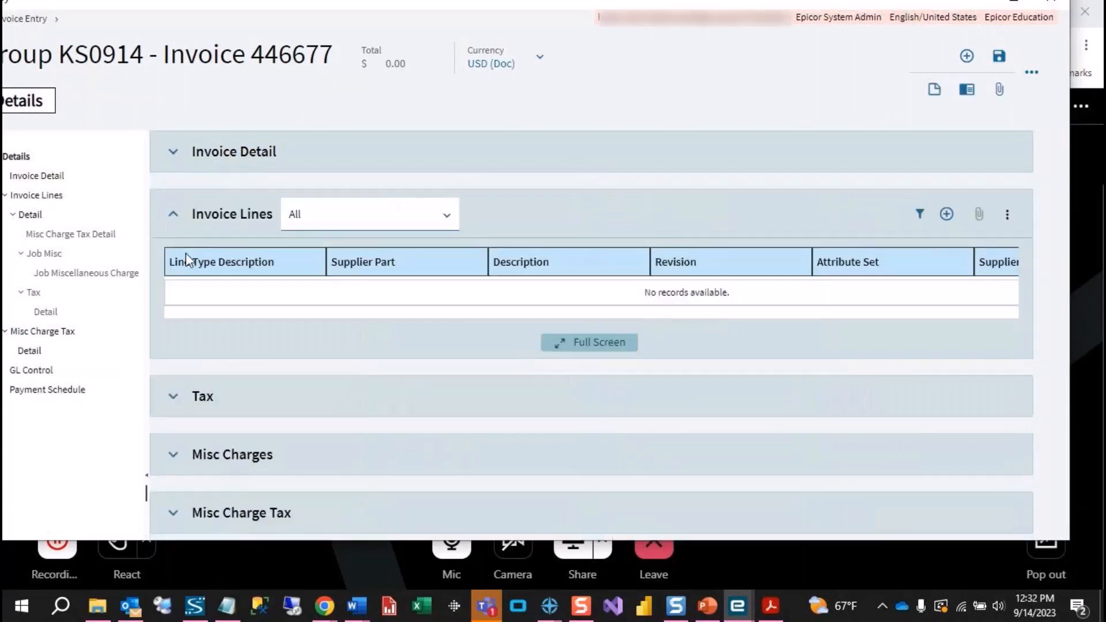
pyautogui.click(1009, 214)
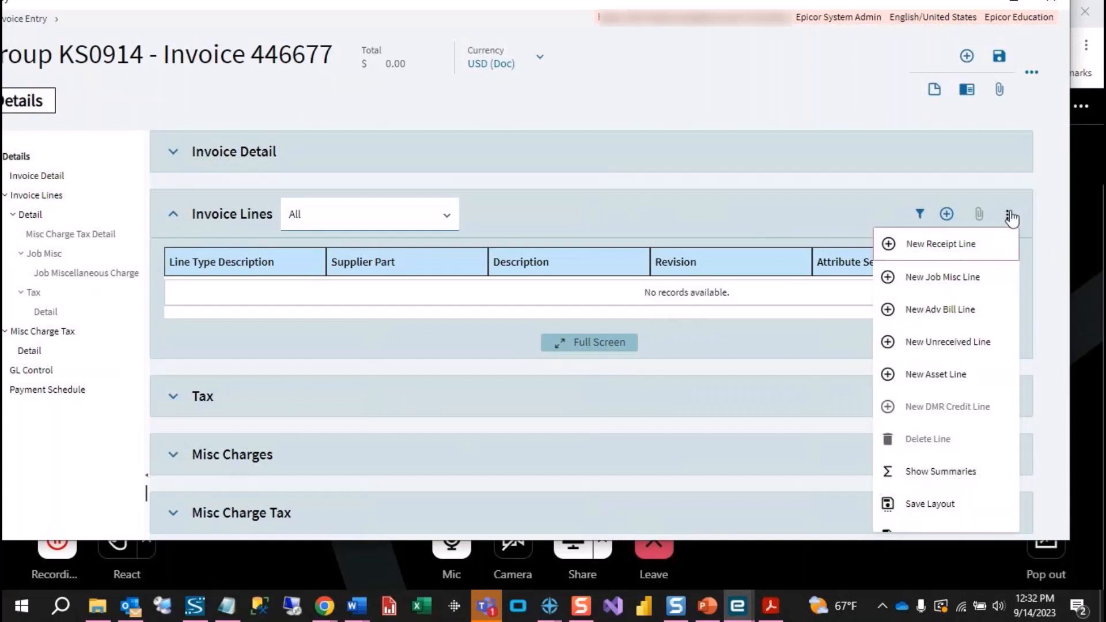
pyautogui.click(947, 215)
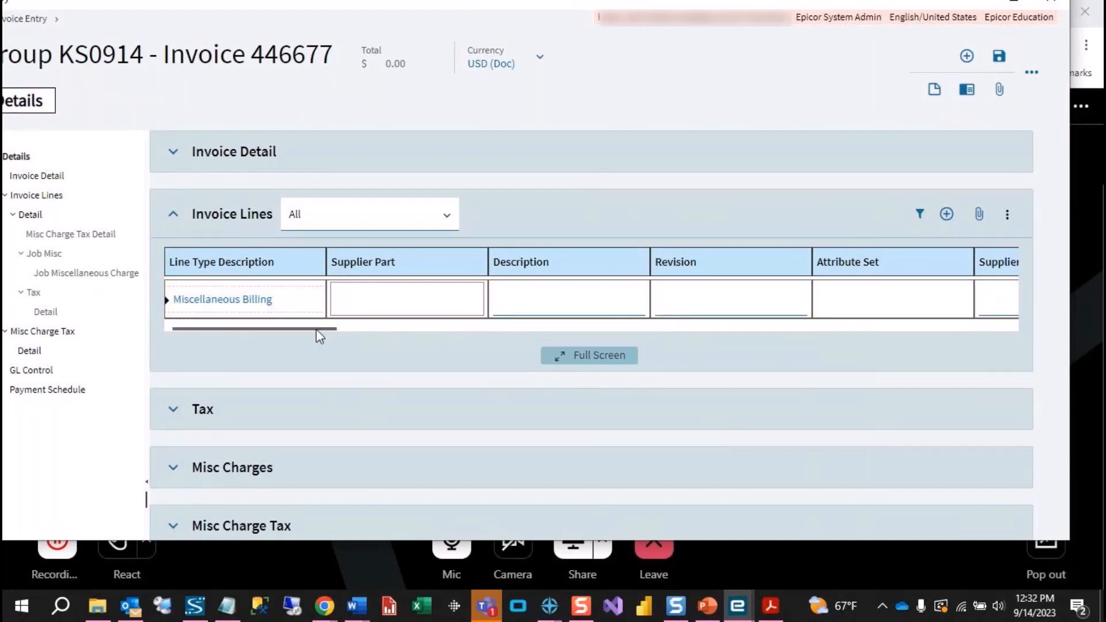
pyautogui.moveTo(320, 331); pyautogui.dragTo(347, 339)
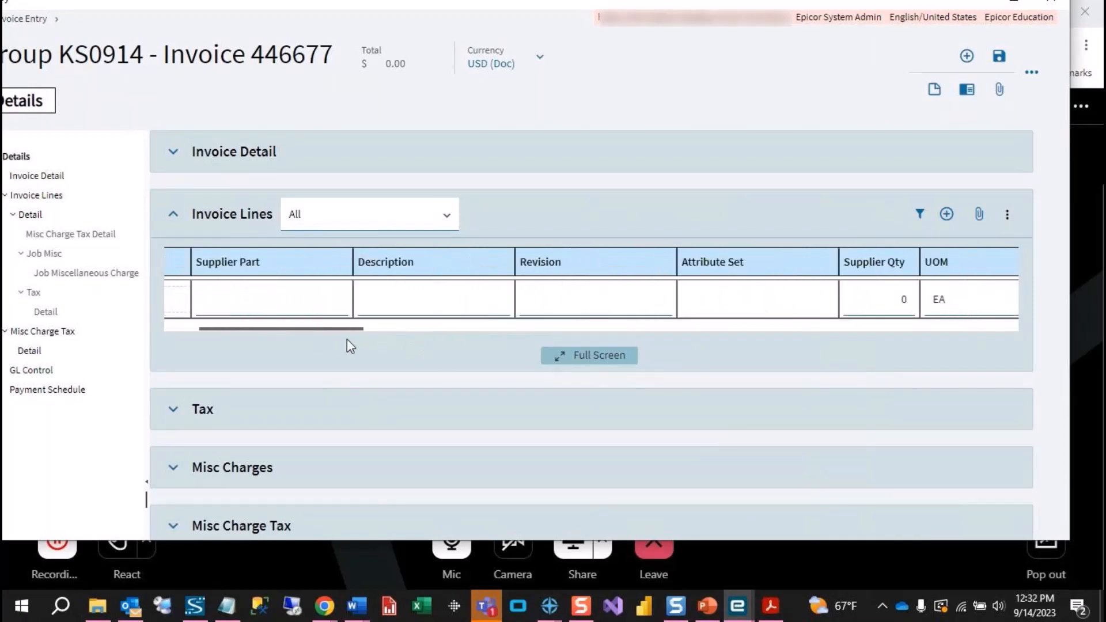
pyautogui.click(389, 306)
pyautogui.write('E')
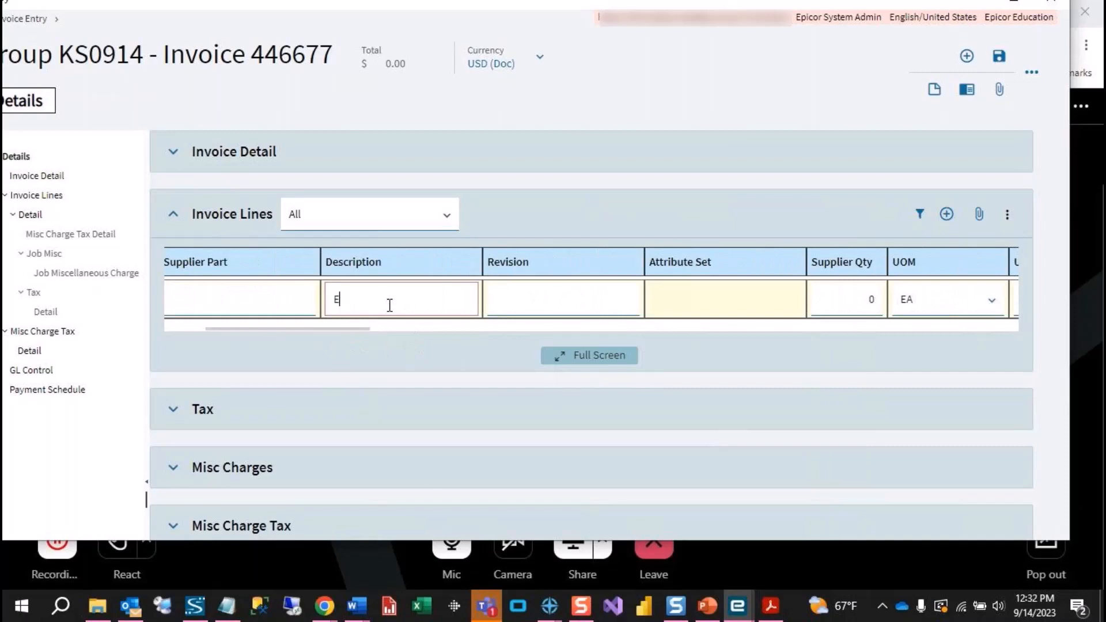
pyautogui.write('xpense')
pyautogui.press('Tab')
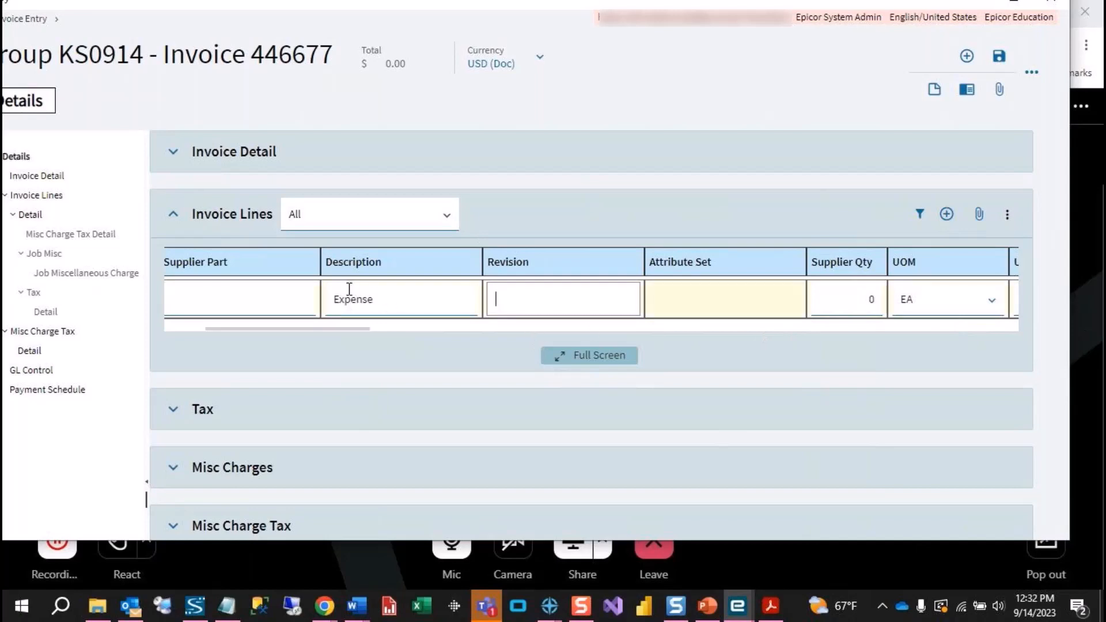
# - Set the Expense line's extended amount to 12,000.00
pyautogui.moveTo(314, 330); pyautogui.dragTo(435, 348)
pyautogui.click(651, 300)
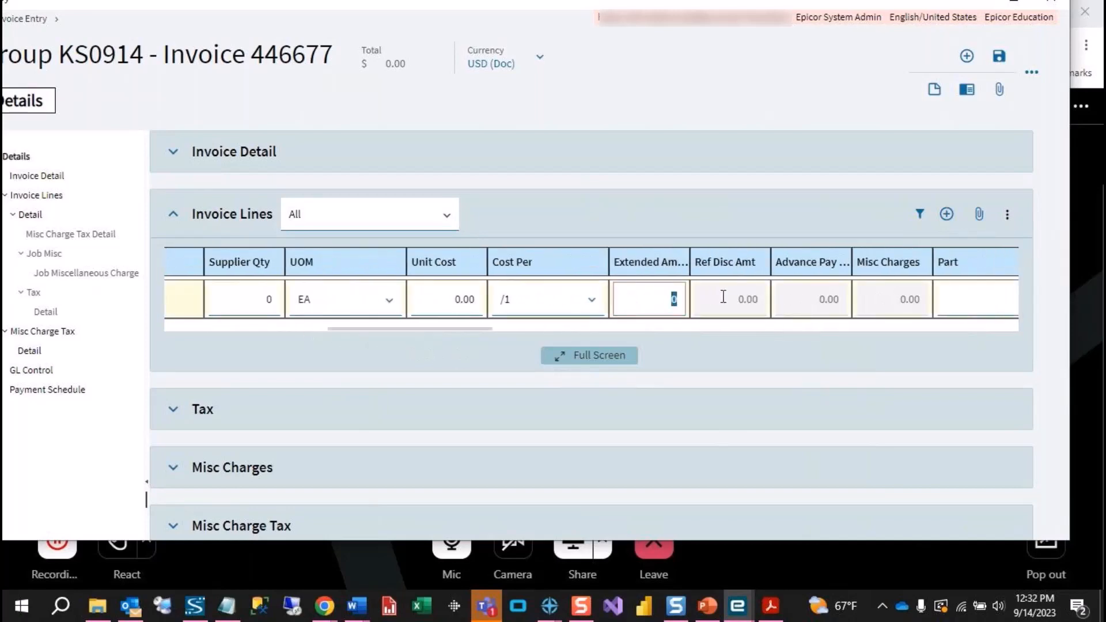
pyautogui.write('12000')
pyautogui.press('Tab')
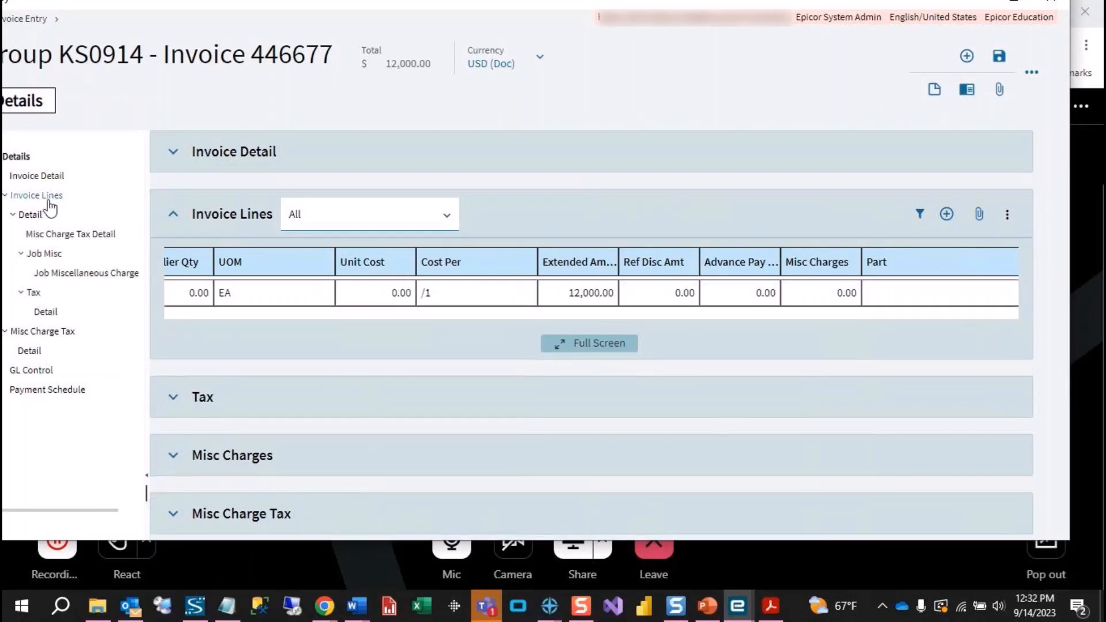
# - Open the detail of invoice 446677's line 1 and expand its GL Analysis to show the G/L distribution
pyautogui.click(35, 214)
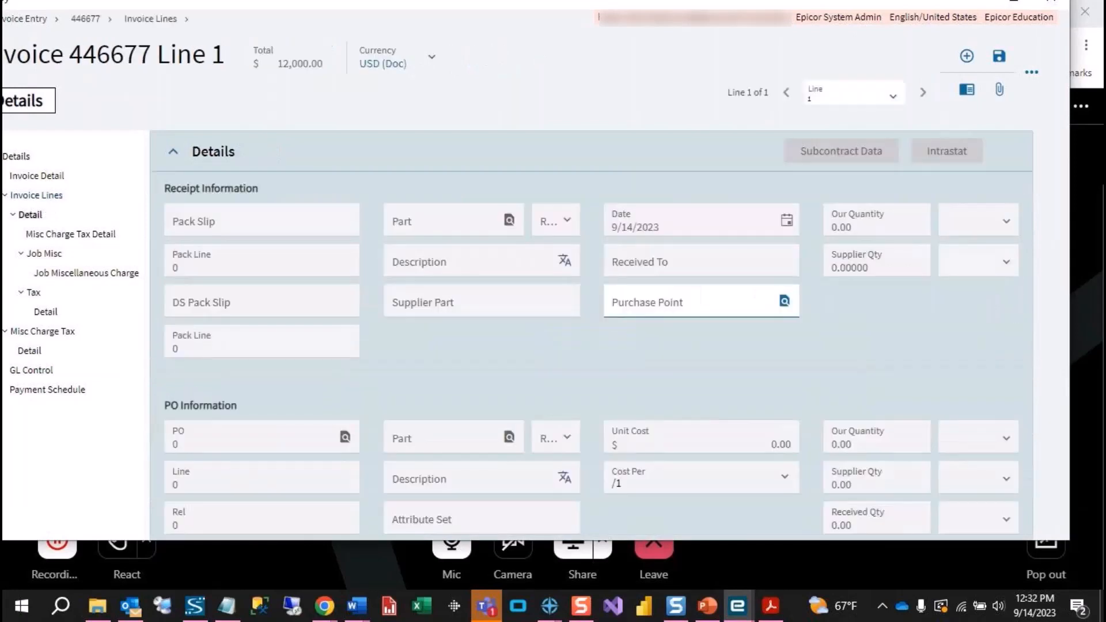
pyautogui.click(173, 151)
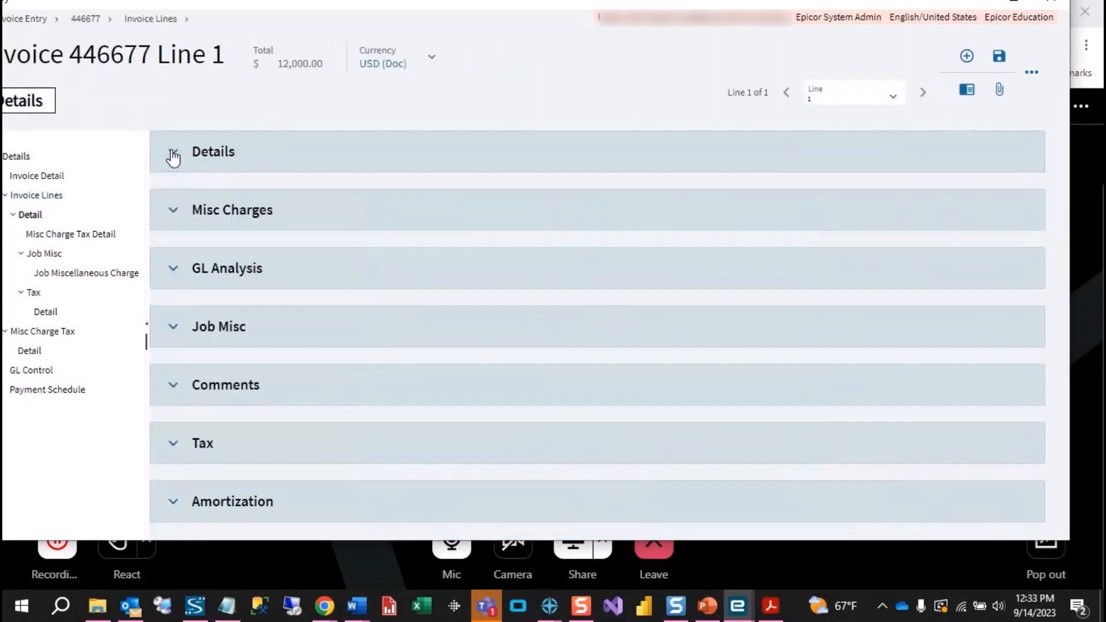
pyautogui.click(172, 269)
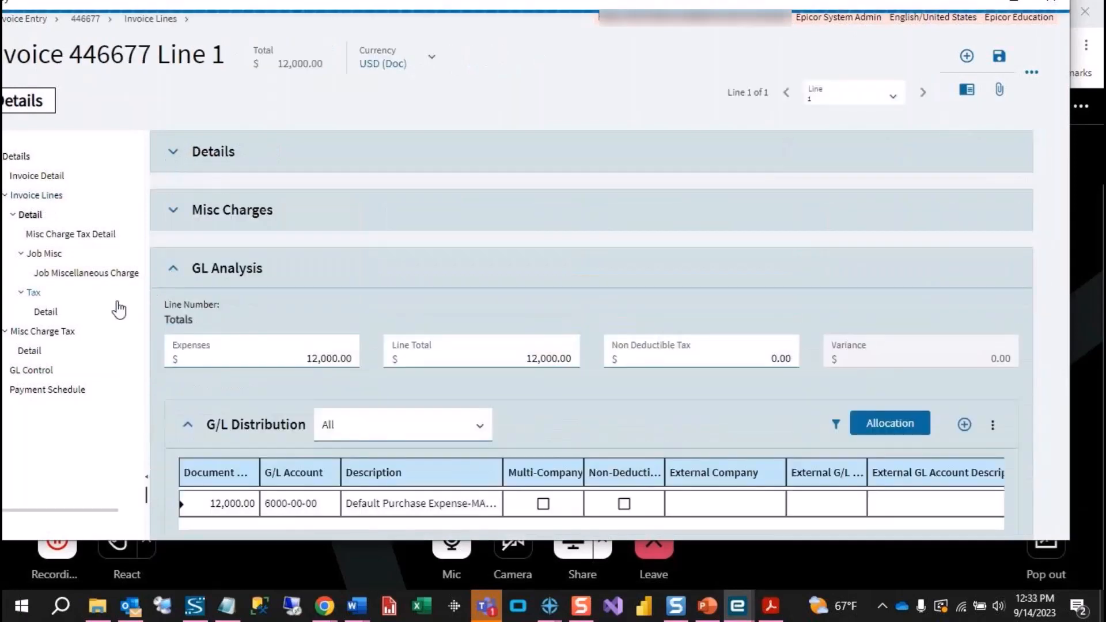
pyautogui.scroll(-1, 528, 388)
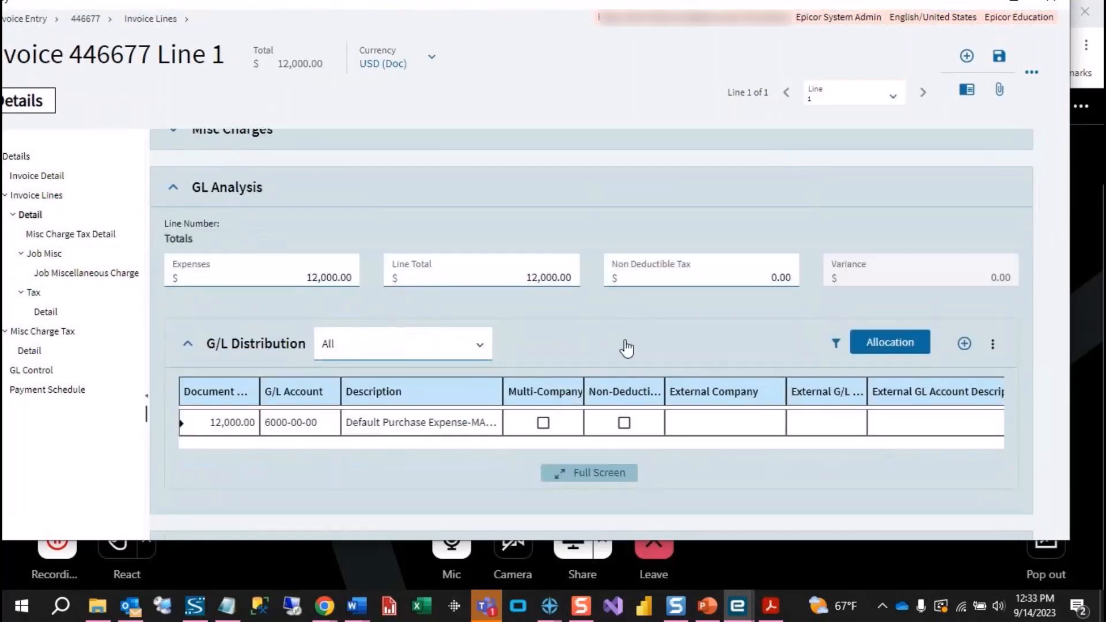
# - Allocate 12,000.00 of the invoice line across G/L accounts using the Utilities allocation
pyautogui.click(896, 349)
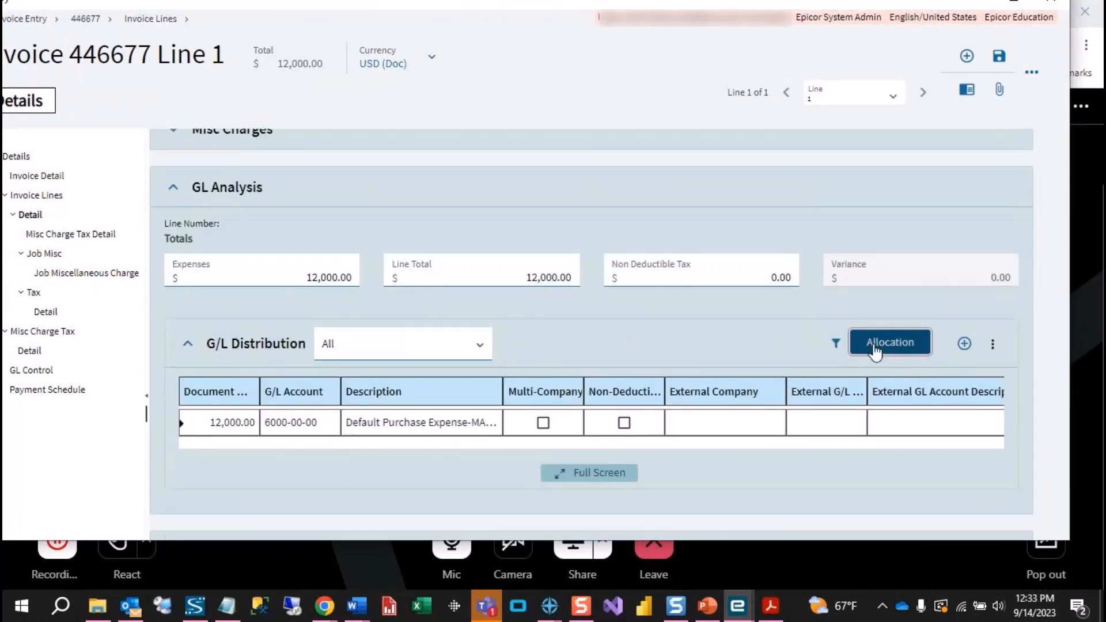
pyautogui.click(771, 151)
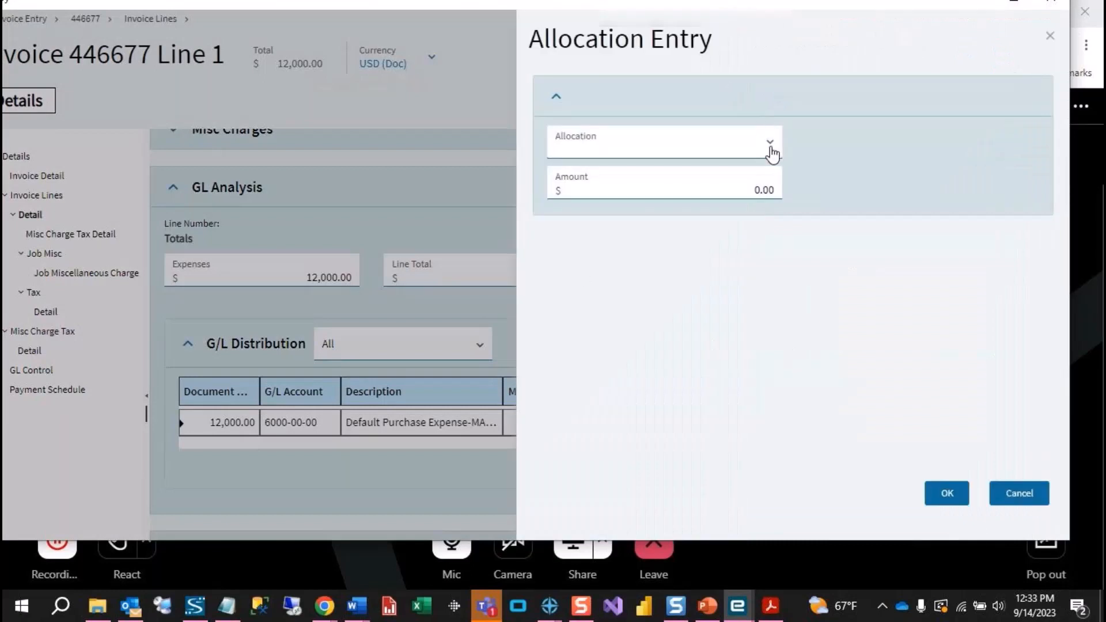
pyautogui.click(592, 173)
pyautogui.click(680, 186)
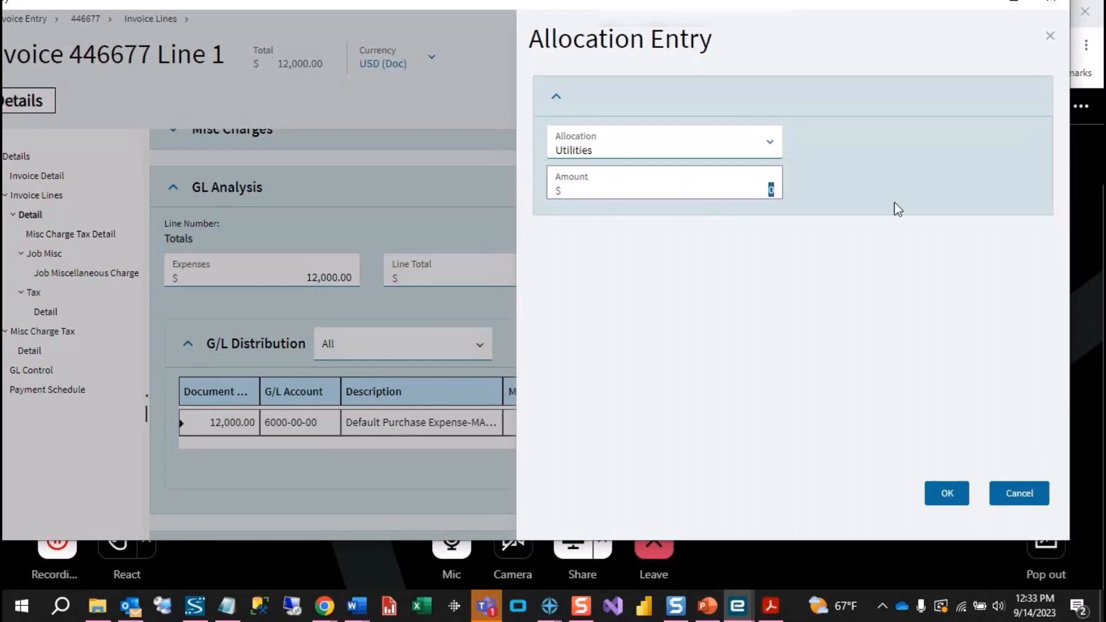
pyautogui.write('12000')
pyautogui.press('Tab')
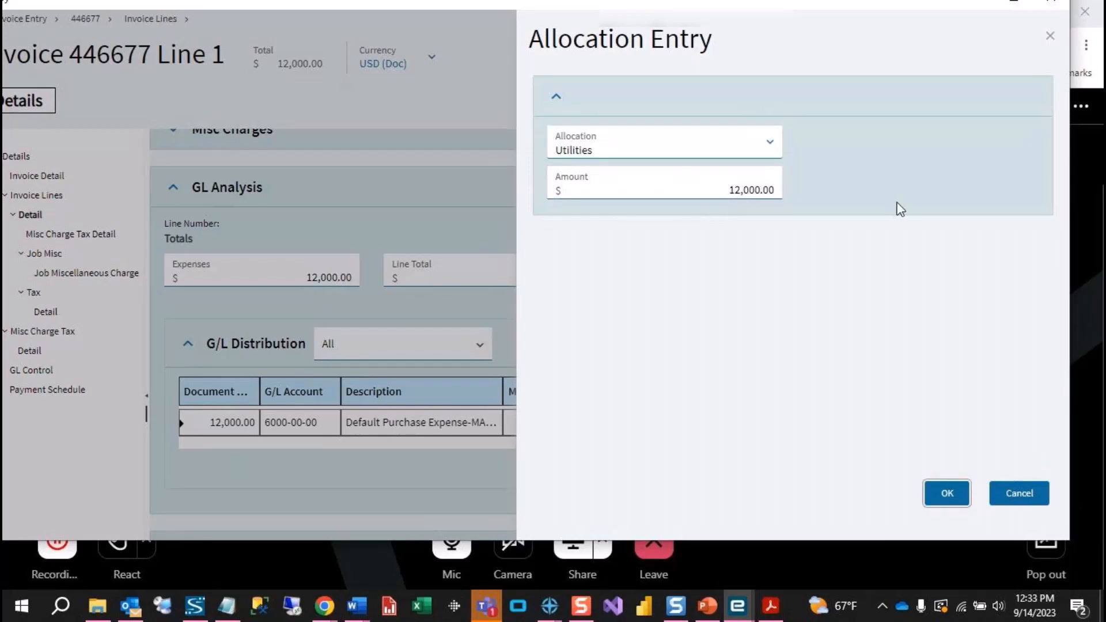
pyautogui.click(950, 494)
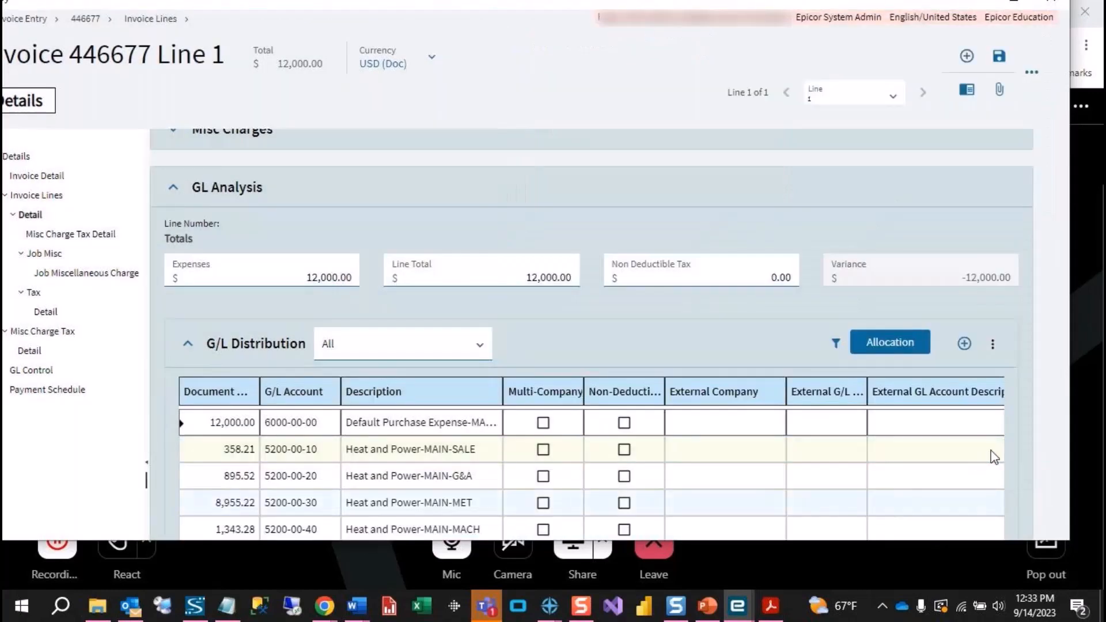
# - Delete the default purchase expense row for account 6000-00-00 from the line's G/L distribution
pyautogui.scroll(-2, 1032, 441)
pyautogui.scroll(-2, 1035, 441)
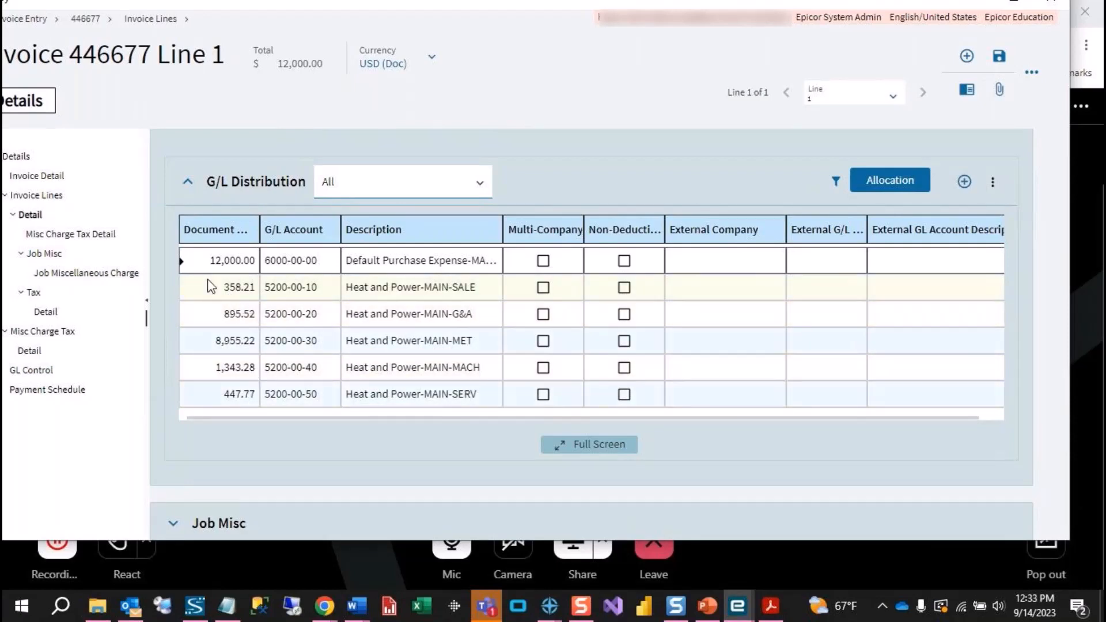
pyautogui.click(194, 264)
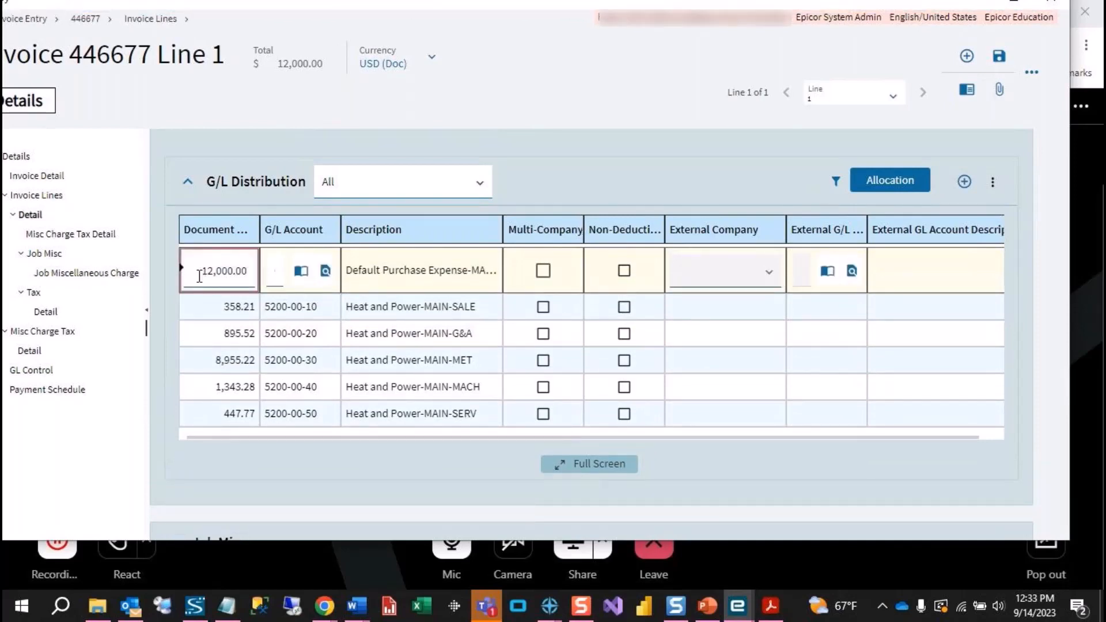
pyautogui.click(199, 277)
pyautogui.click(993, 183)
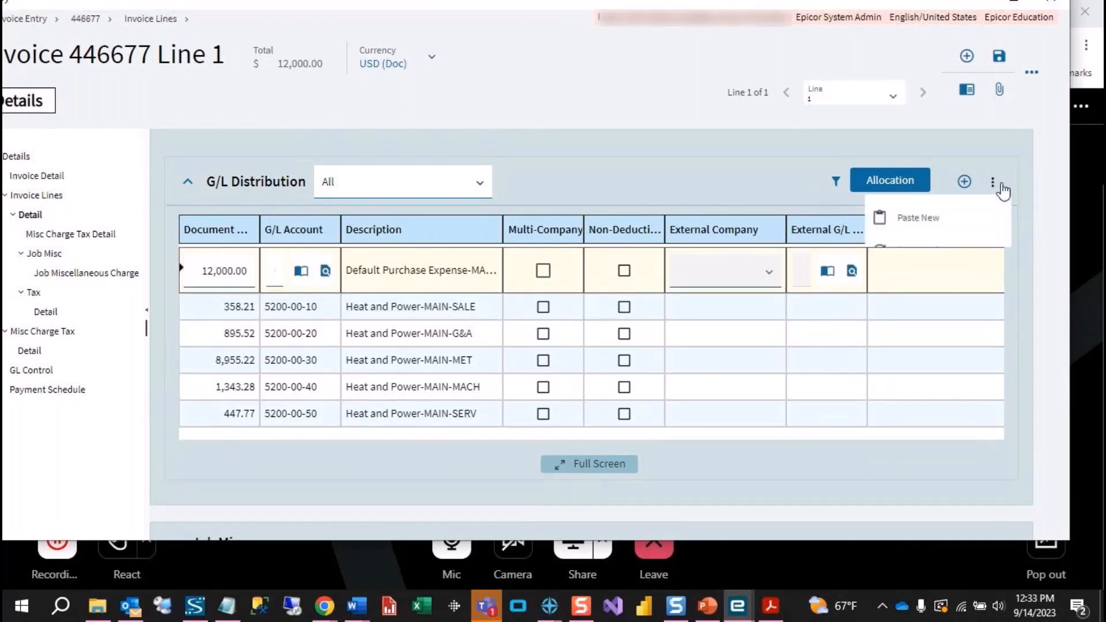
pyautogui.click(902, 210)
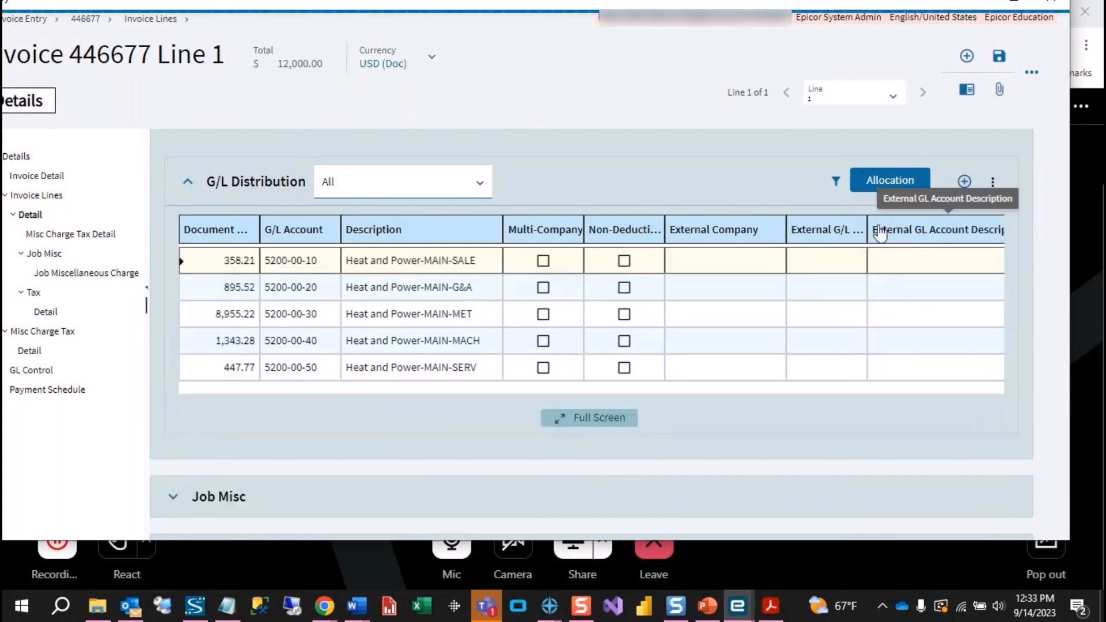